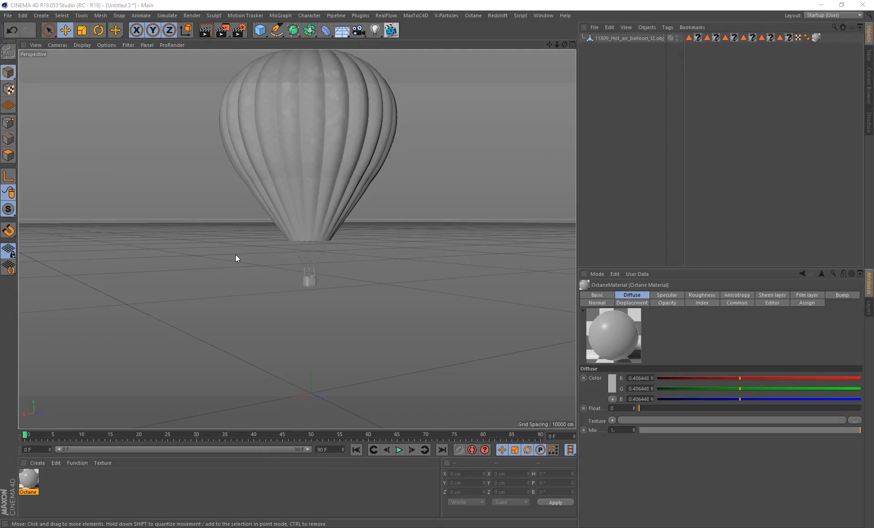
Add a plane about 5683 cm square, stood upright at about -90° pitch, behind the hot-air balloon
drag(260, 31, 336, 65)
key(t)
drag(351, 322, 328, 368)
key(r)
key(e)
drag(313, 412, 193, 319)
key(t)
alt+drag(308, 322, 351, 374)
key(e)
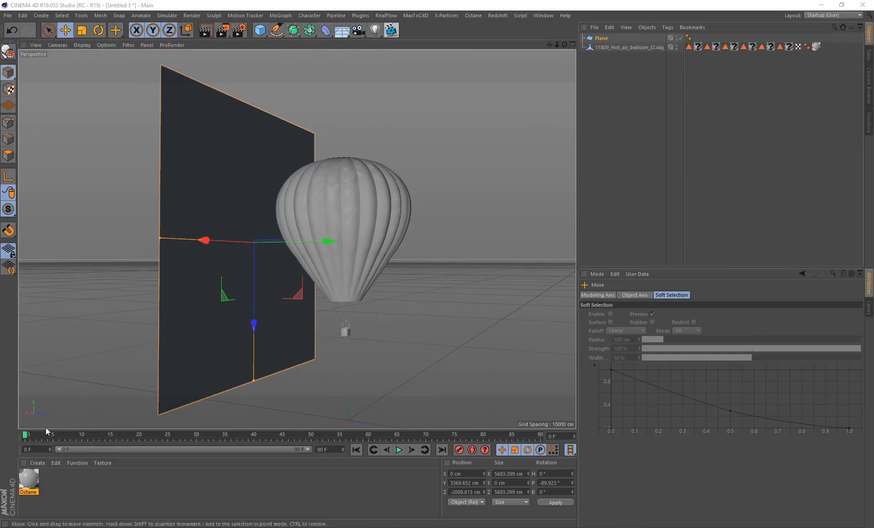
Create a new Octane Material for the plane
click(35, 463)
mouse_move(57, 462)
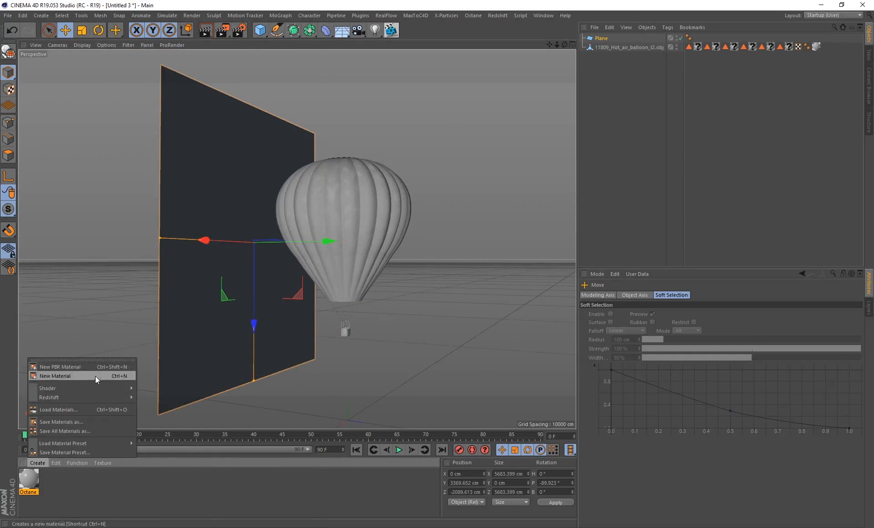
mouse_move(97, 388)
mouse_move(174, 376)
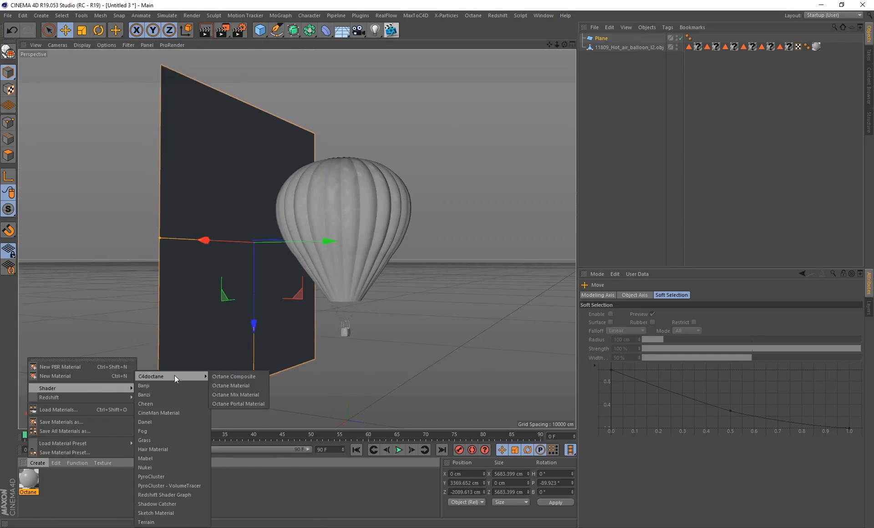
click(253, 386)
Set the new Octane material's type to Glossy and open it in the Octane Node Editor
double_click(36, 481)
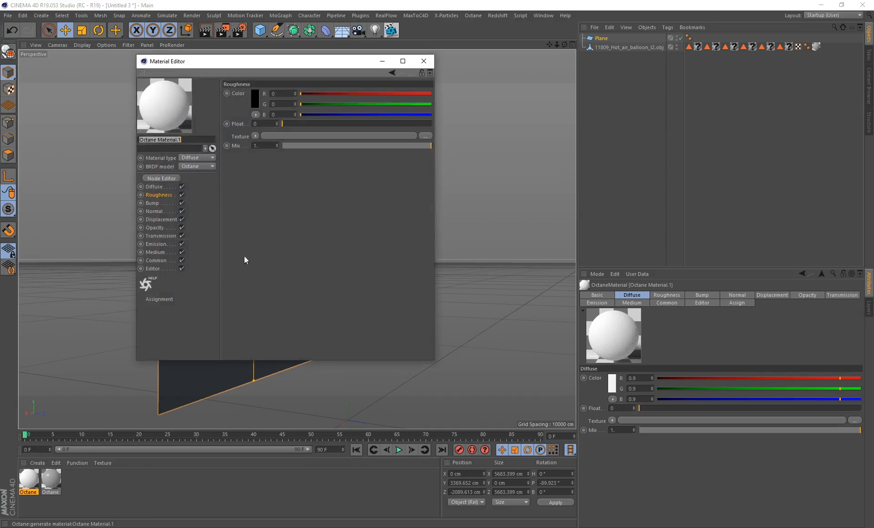
click(196, 159)
click(196, 176)
click(166, 178)
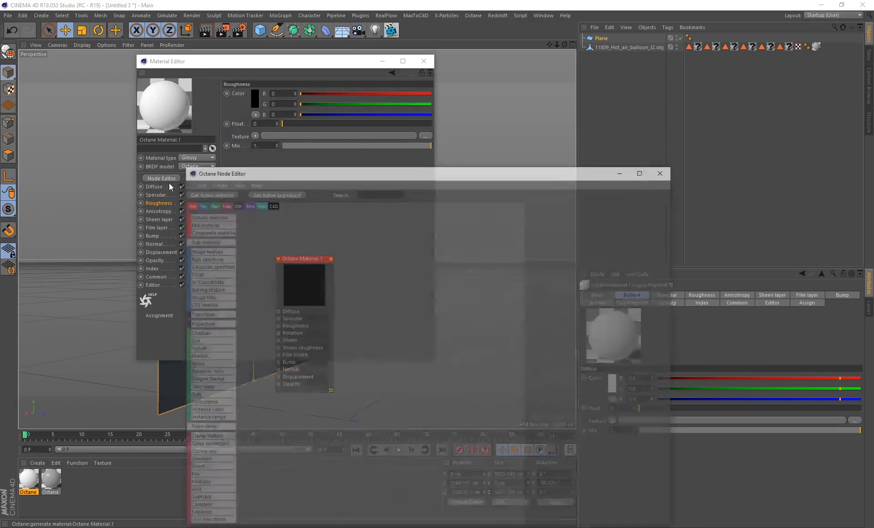
Add two image texture nodes, connecting one to the material's Opacity and the other to its Diffuse
drag(346, 181, 285, 118)
drag(278, 204, 416, 214)
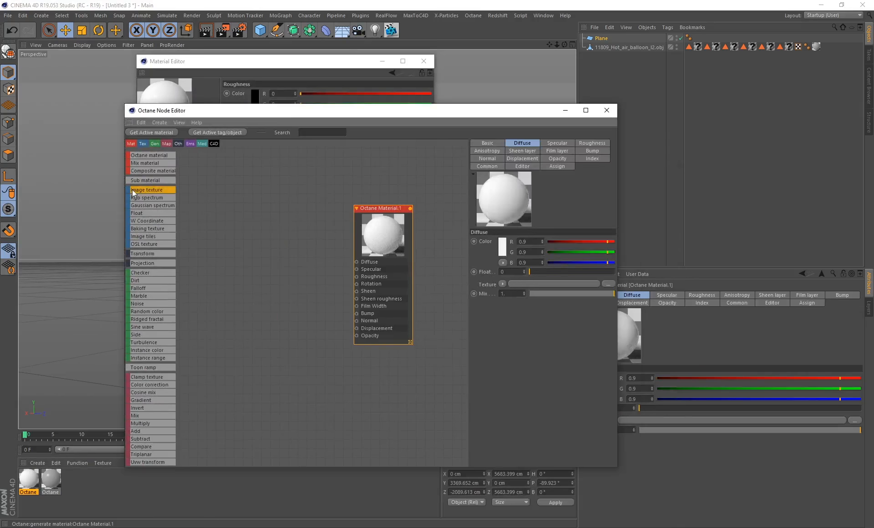
drag(134, 193, 356, 336)
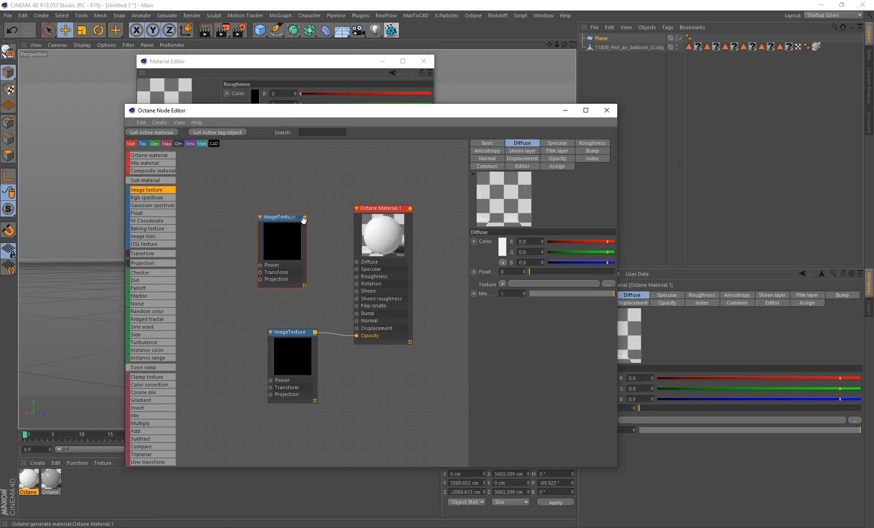
drag(304, 220, 356, 262)
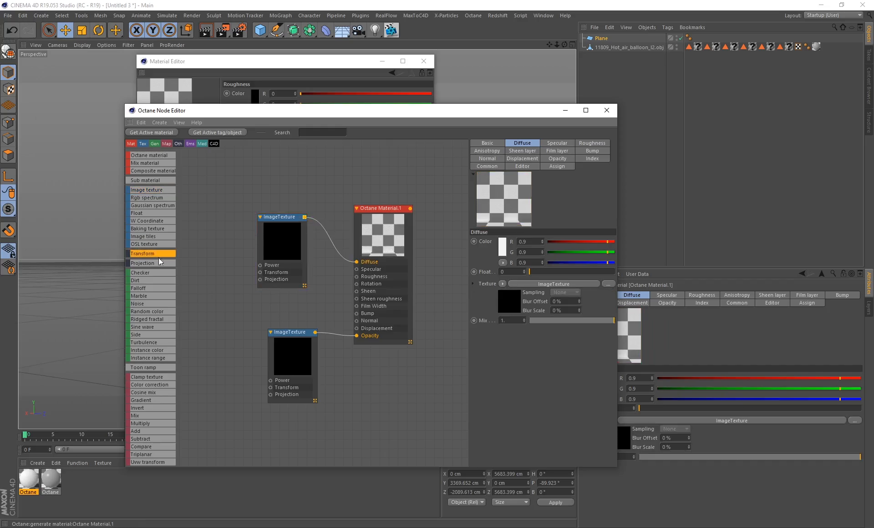
Add one Transform node and connect it to the Transform inputs of both image textures
drag(159, 261, 261, 275)
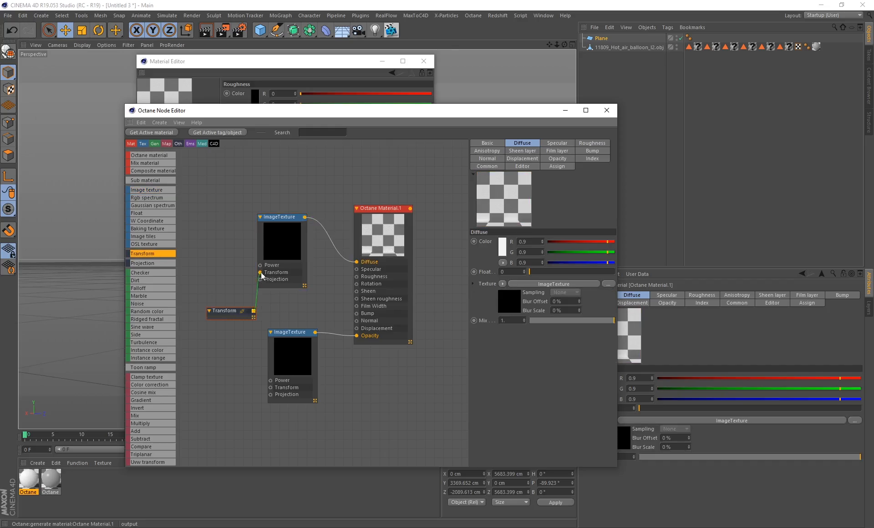
drag(254, 312, 269, 392)
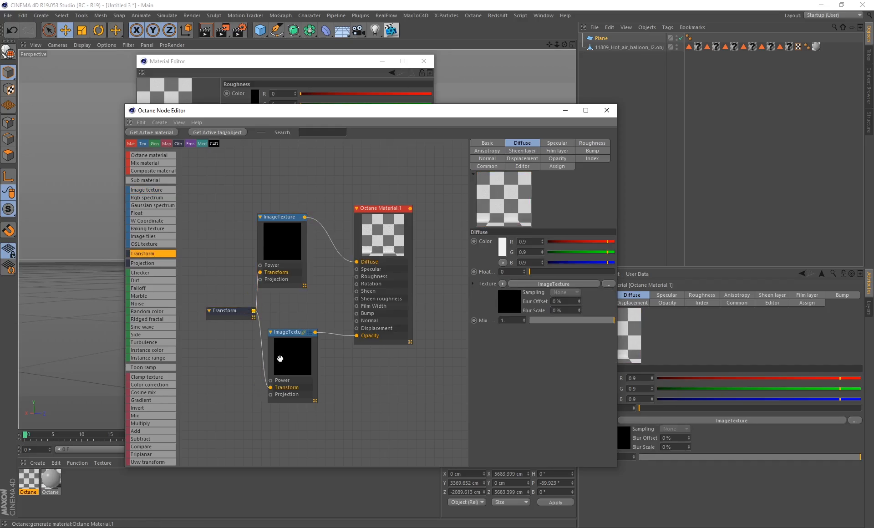
click(224, 311)
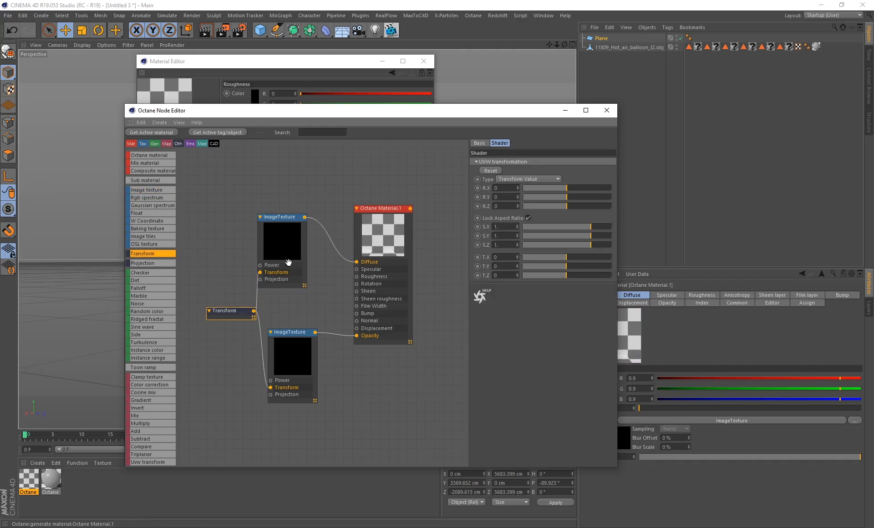
drag(217, 313, 208, 311)
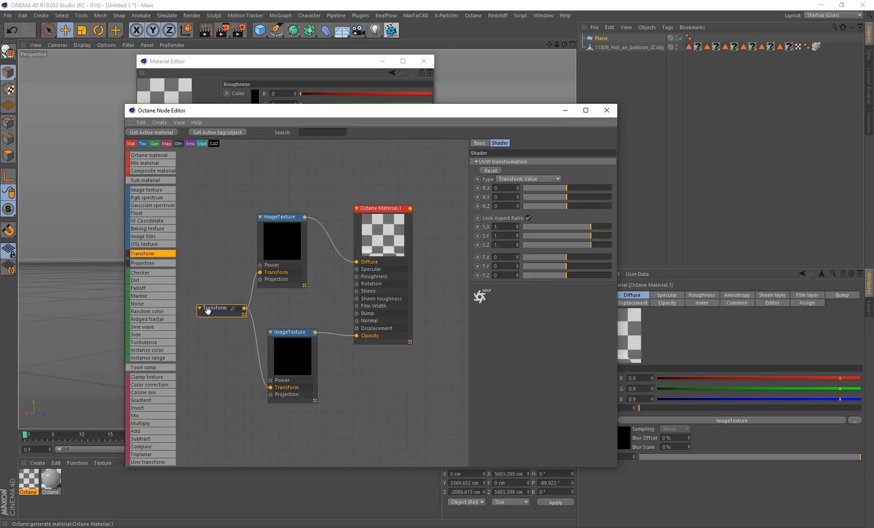
drag(255, 113, 276, 123)
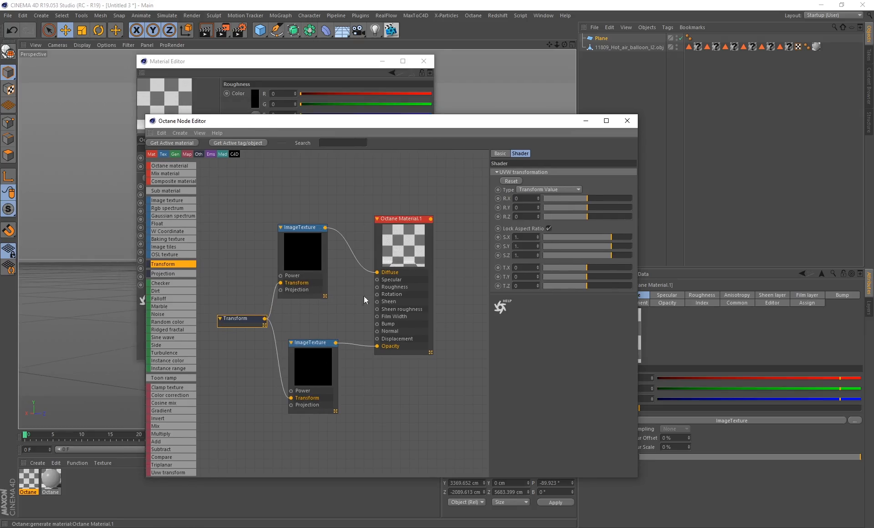
Load clouds_tutorial.png from the Clouds Resources folder into the Diffuse image texture, without copying it to the project
click(295, 258)
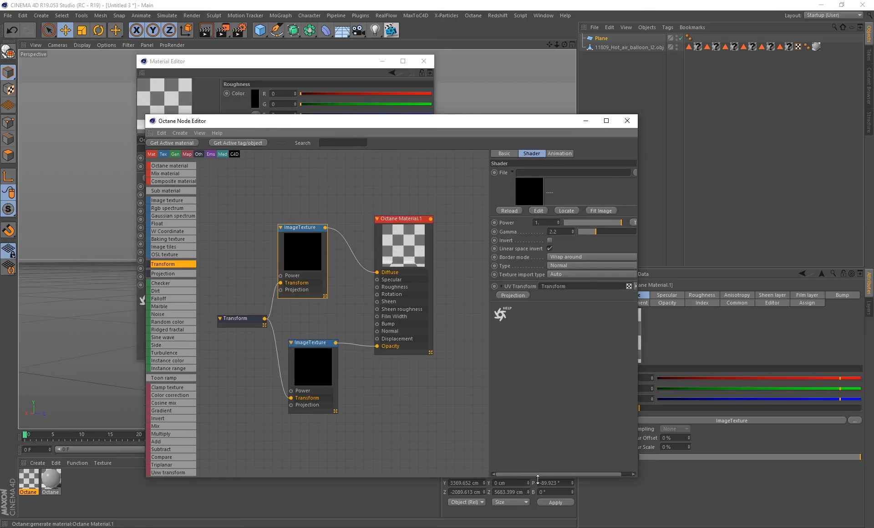
drag(537, 476, 549, 475)
click(629, 172)
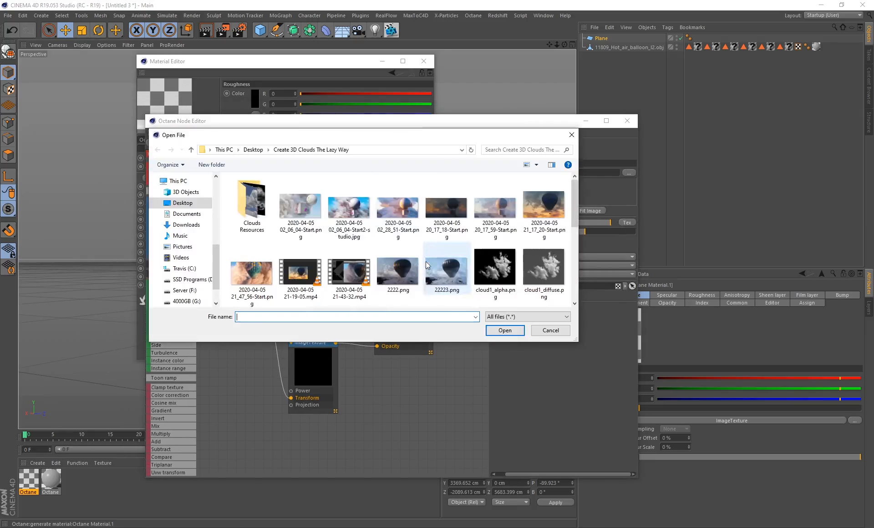
double_click(239, 210)
click(305, 238)
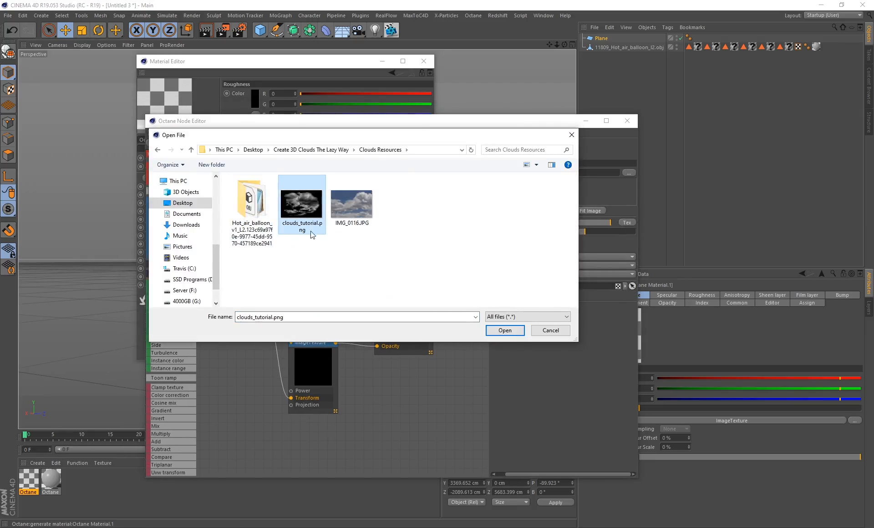
click(495, 332)
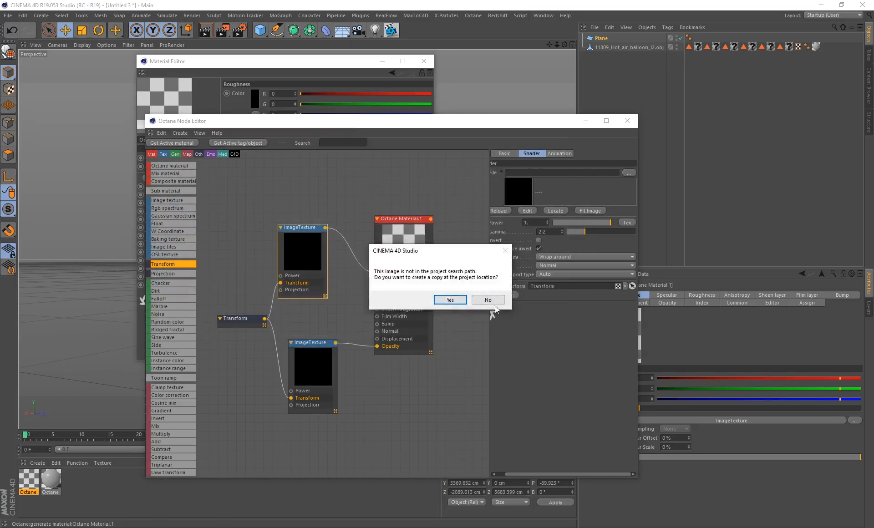
click(485, 301)
Load clouds_tutorial.png into the Opacity image texture as well, declining the project copy
click(286, 381)
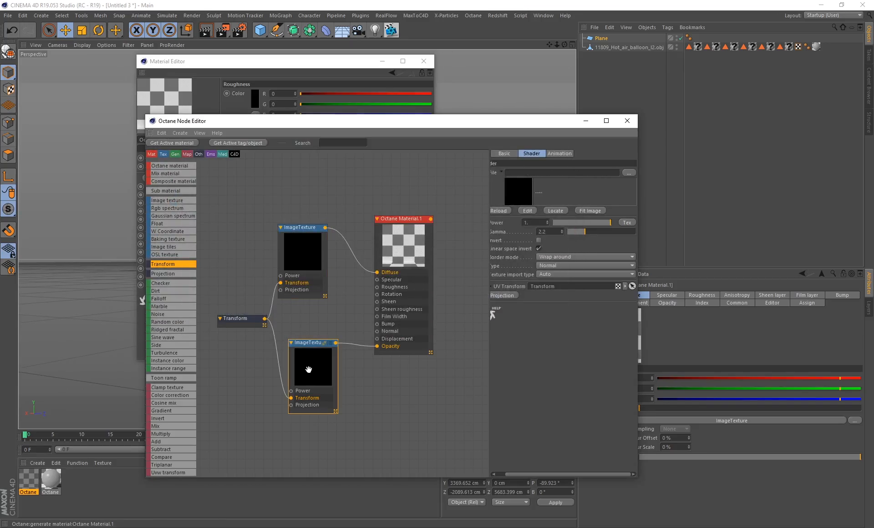
click(626, 175)
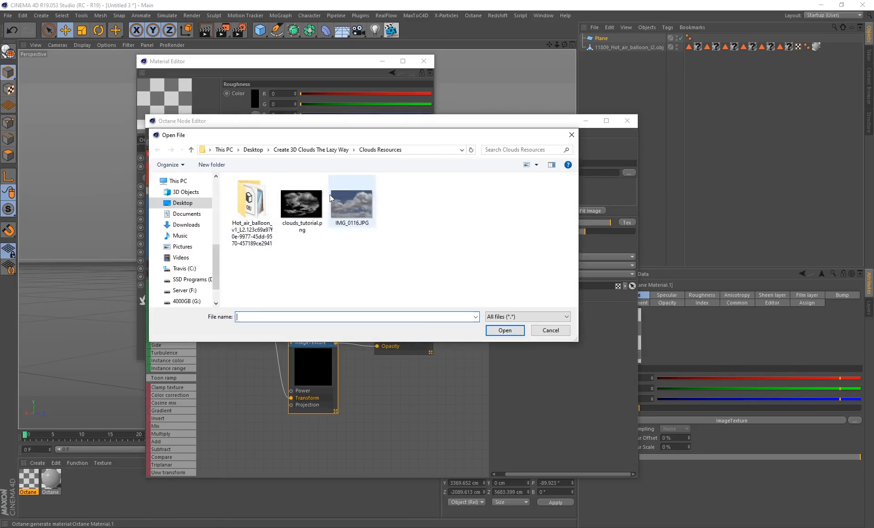
click(302, 205)
click(513, 332)
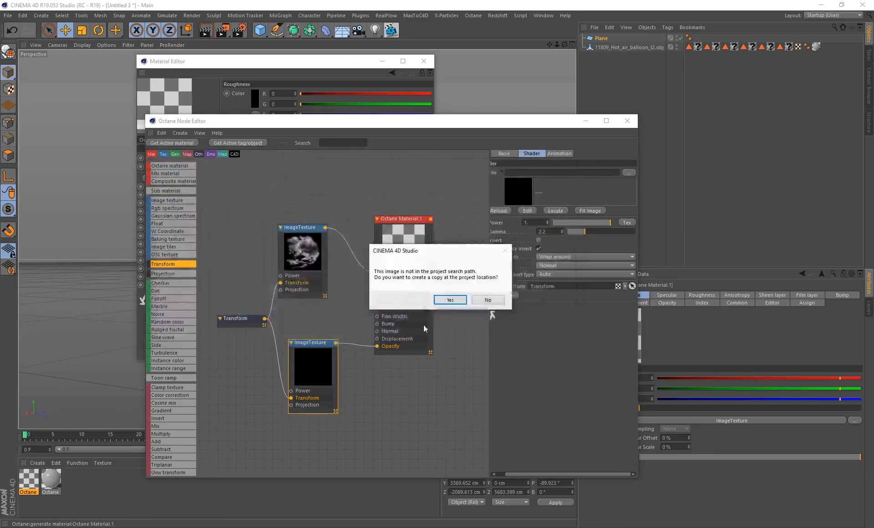
click(487, 300)
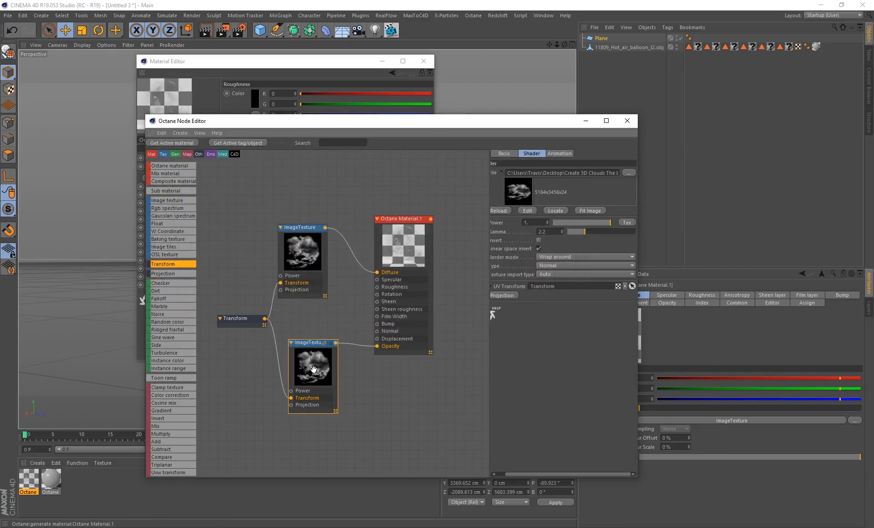
Tidy the node layout and set the Opacity image texture's border mode to Black color
drag(237, 321, 228, 319)
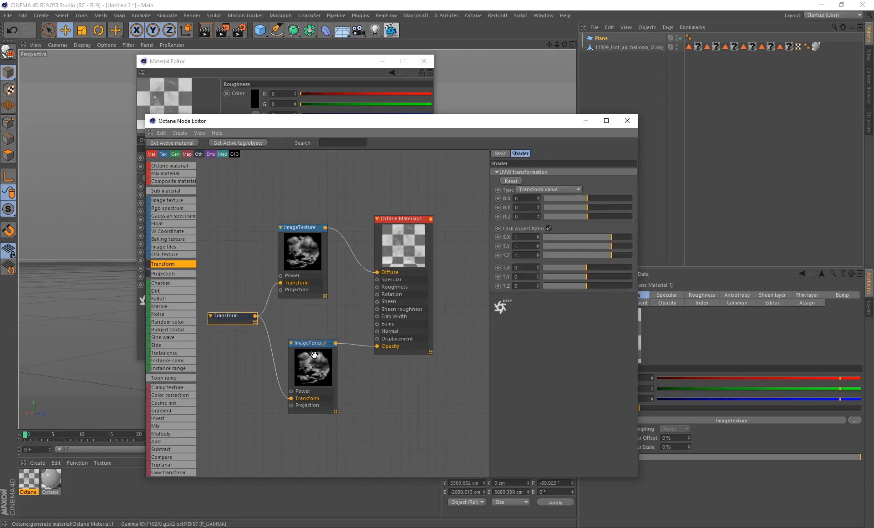
drag(320, 346, 311, 343)
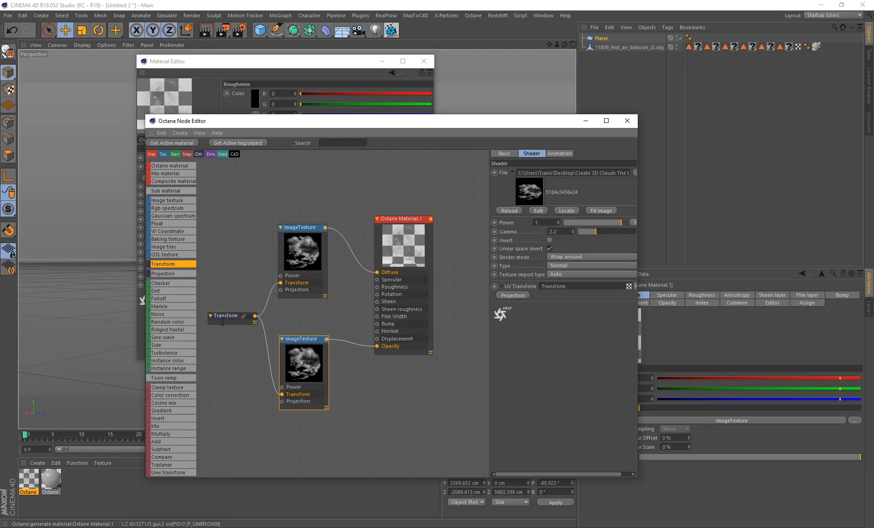
click(249, 321)
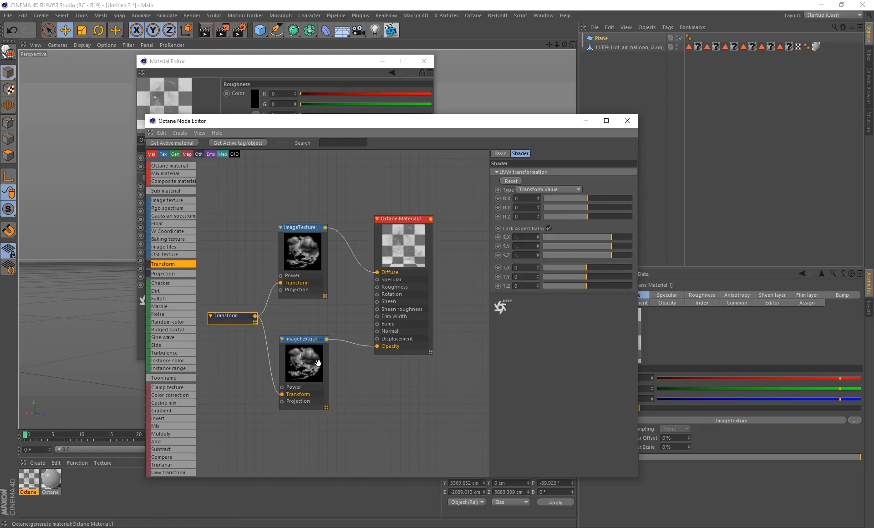
click(299, 369)
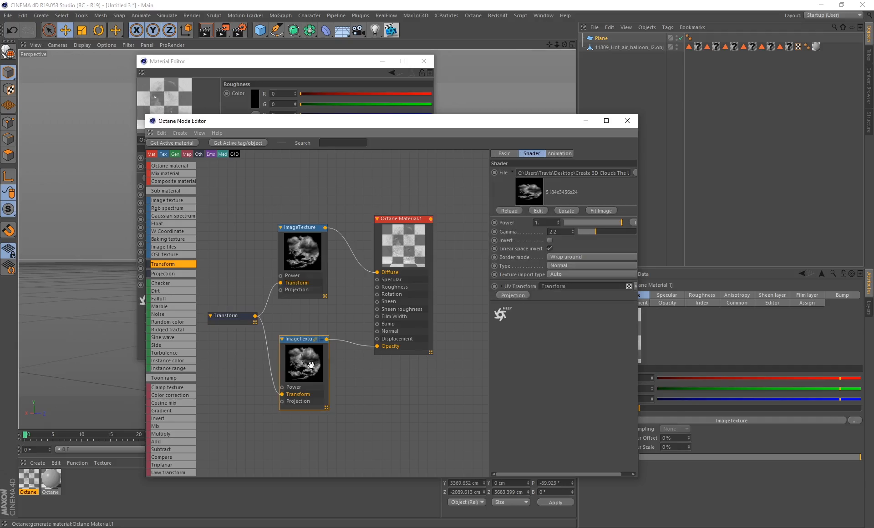
click(566, 258)
click(563, 275)
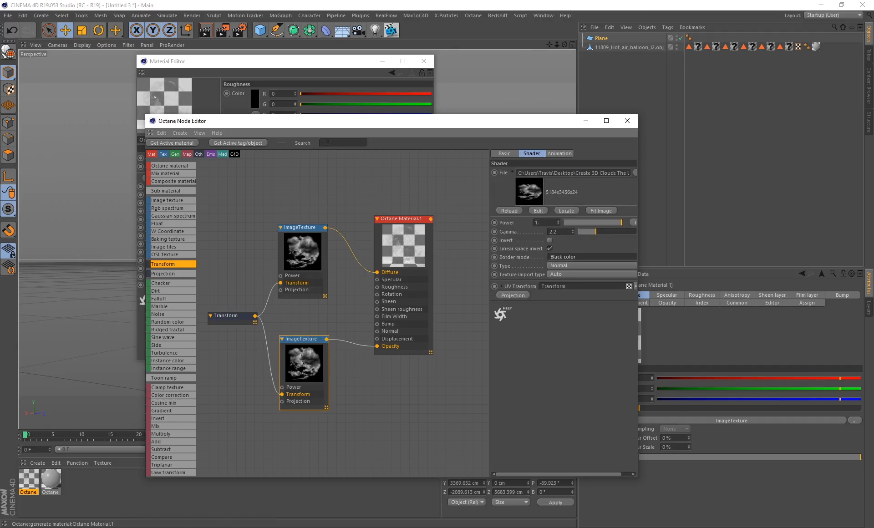
Apply the cloud material to the upright plane and close the Octane Node Editor
drag(309, 120, 459, 124)
drag(274, 66, 0, 45)
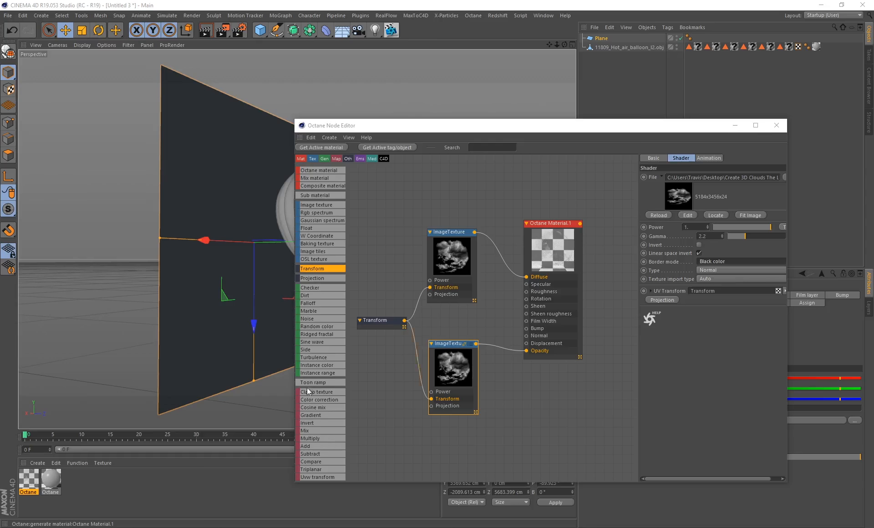
drag(26, 483, 112, 294)
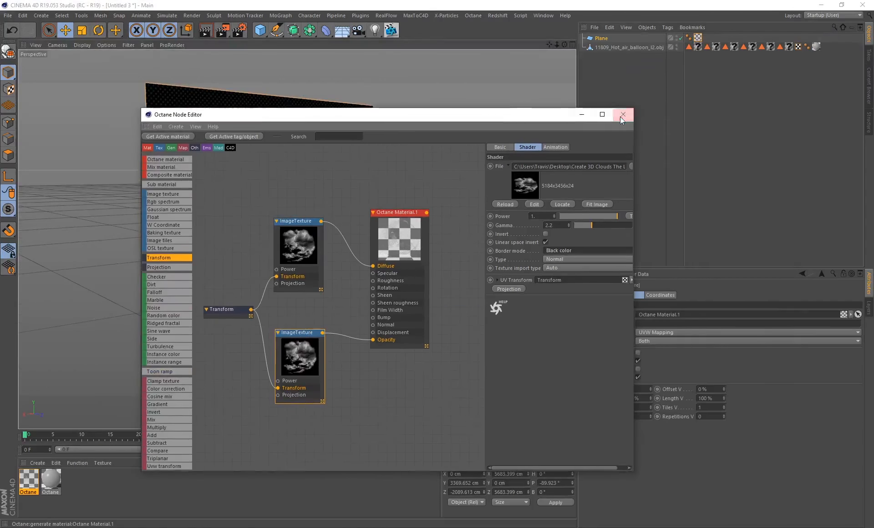
click(620, 117)
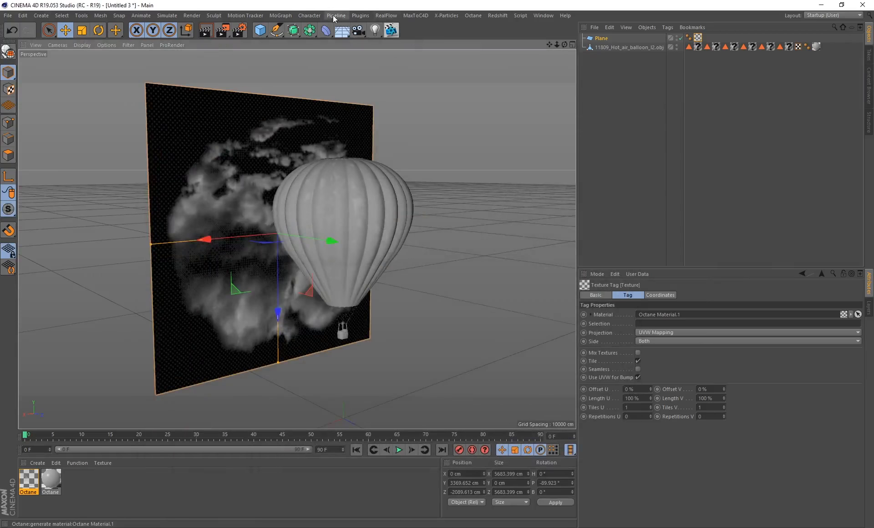
Open the Octane Live Viewer with the scene rendering, and place it clear of the cloud plane
click(361, 15)
mouse_move(430, 42)
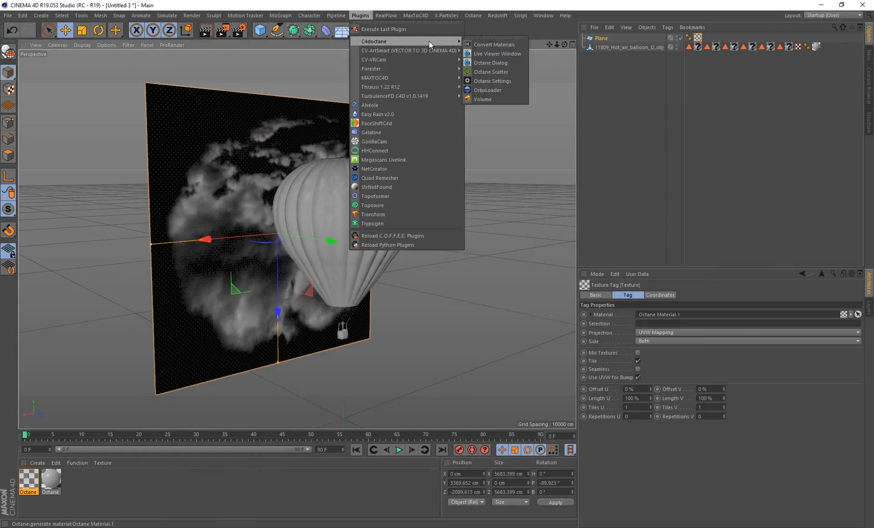
click(486, 53)
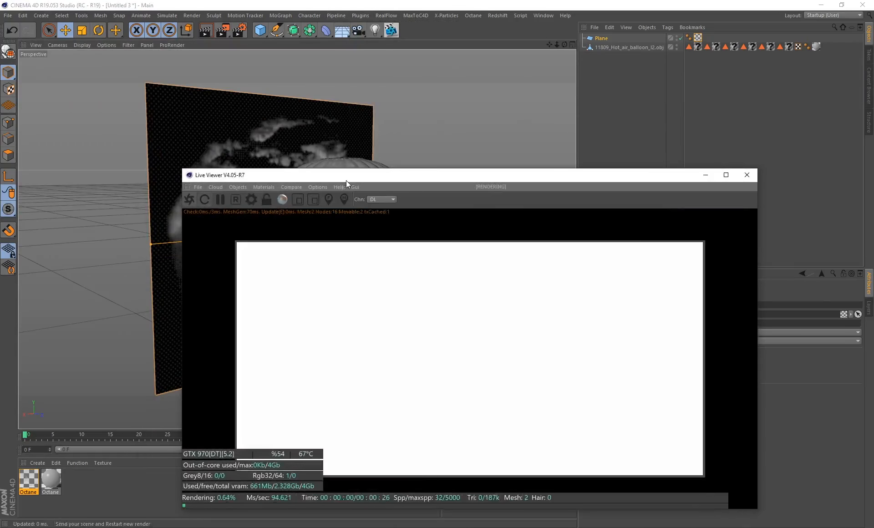
drag(347, 181, 481, 167)
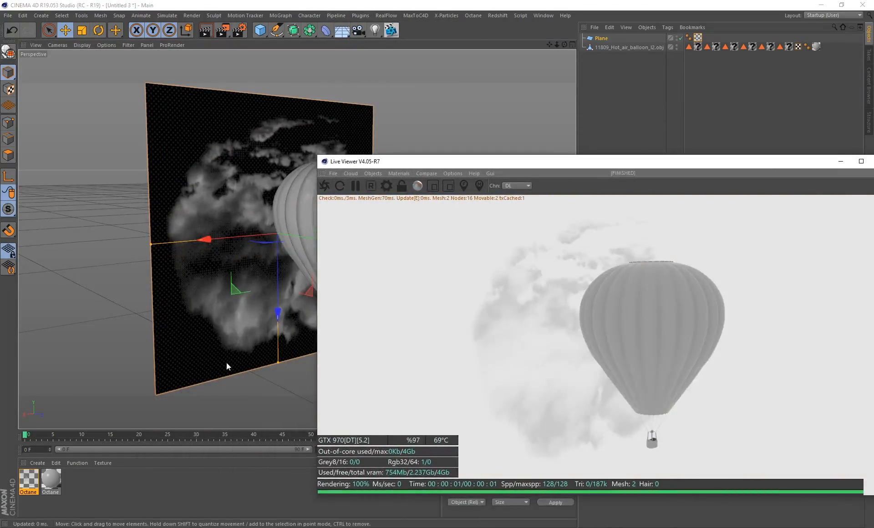
Add an Octane Daylight to light the balloon and cloud plane
alt+drag(232, 381, 237, 373)
alt+middle_drag(236, 351, 230, 317)
click(379, 171)
mouse_move(399, 210)
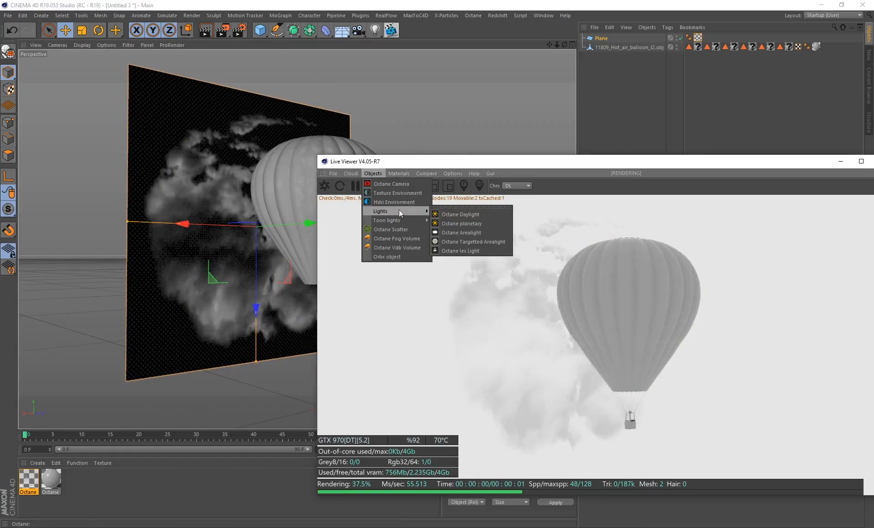
click(453, 213)
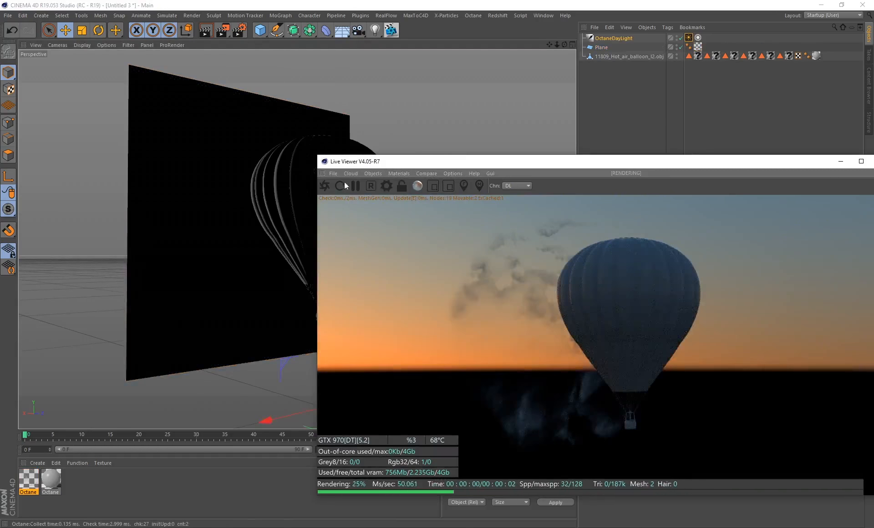
mouse_move(220, 349)
alt+mouse_down()
mouse_move(204, 346)
mouse_move(192, 326)
mouse_move(198, 313)
mouse_move(207, 318)
alt+mouse_up()
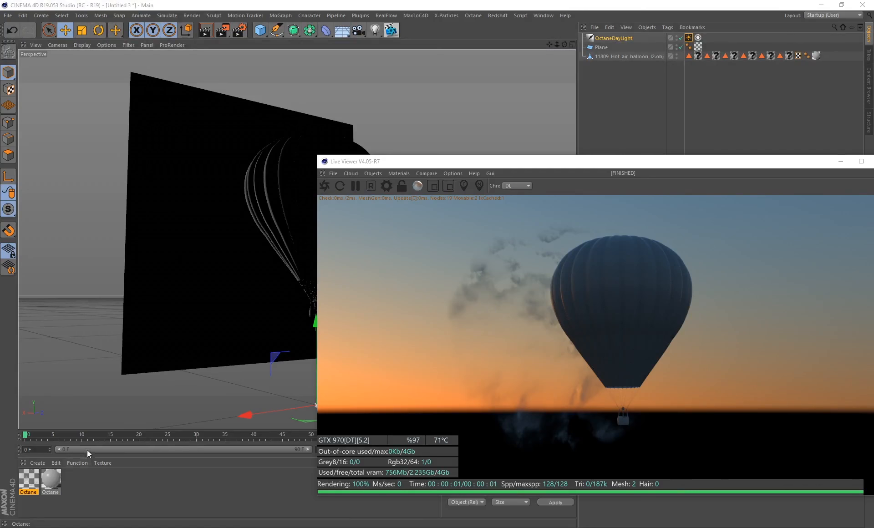
Lower the gamma of the cloud material's Opacity image texture to about 0.64, trying thinner and denser clouds, and close the Material Editor
double_click(29, 482)
click(96, 305)
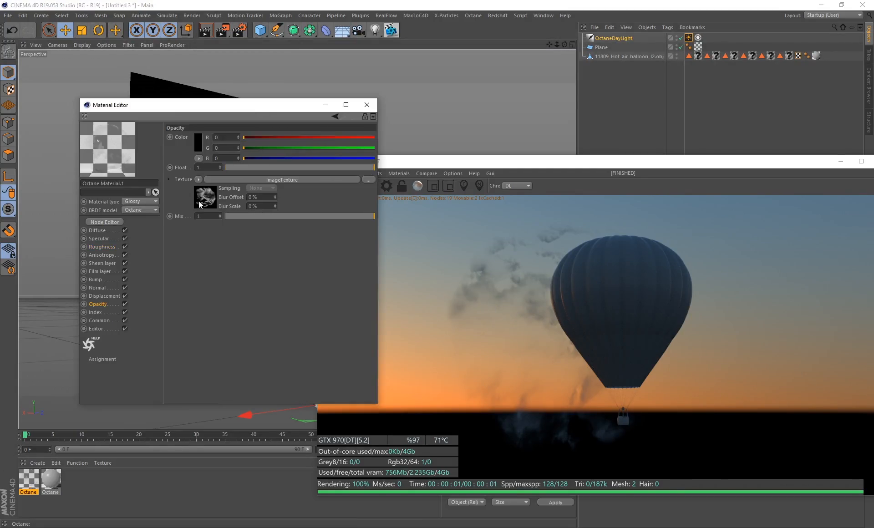
click(204, 198)
drag(272, 204, 259, 203)
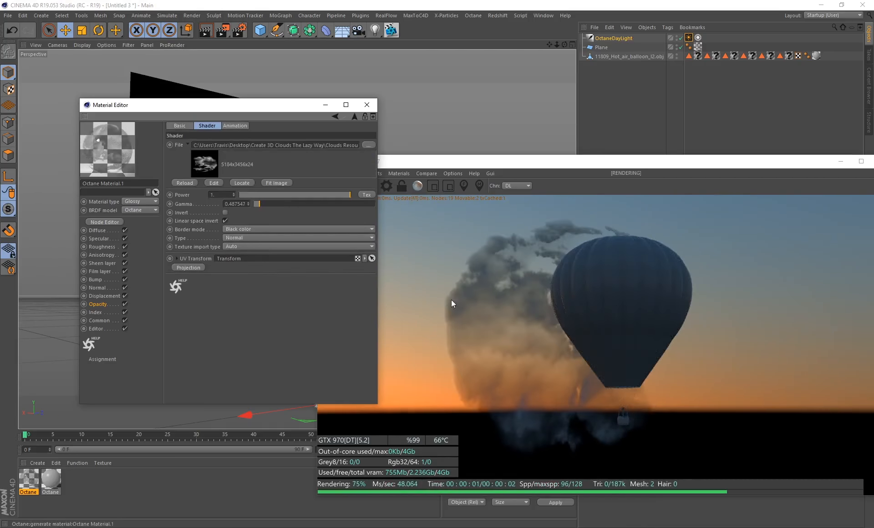
drag(267, 203, 282, 202)
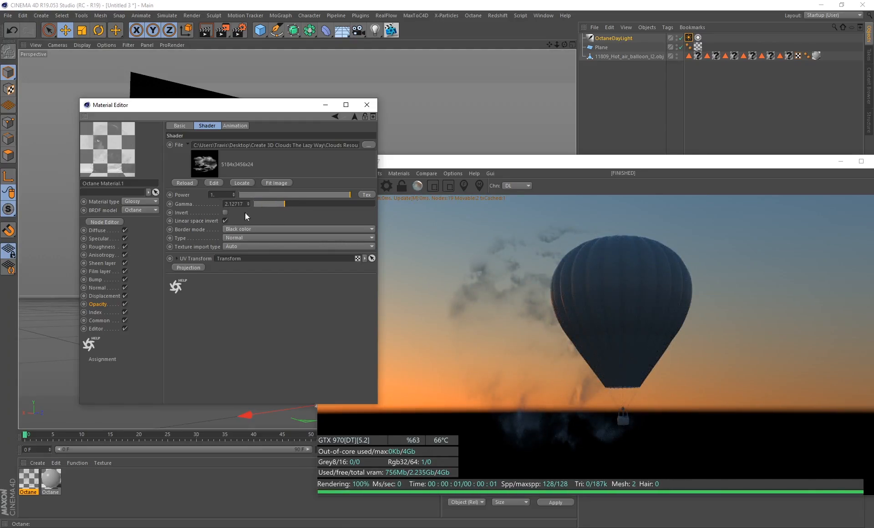
drag(284, 205, 262, 201)
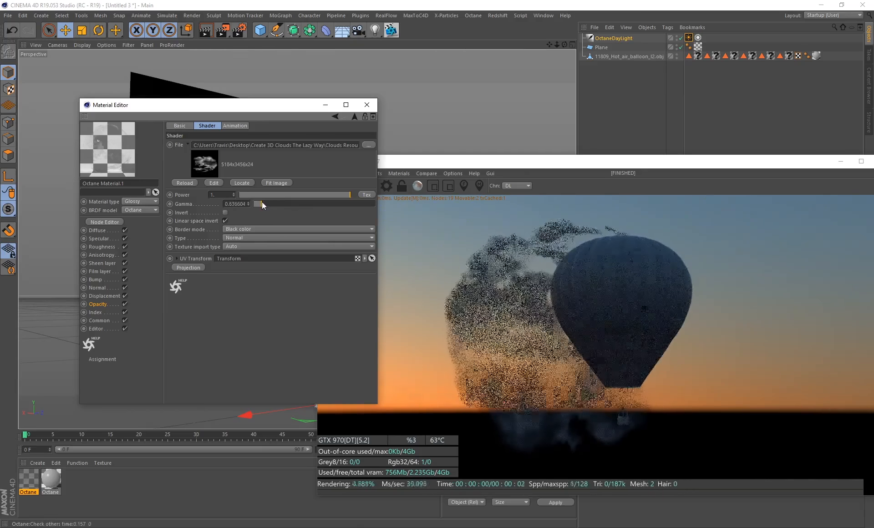
click(367, 105)
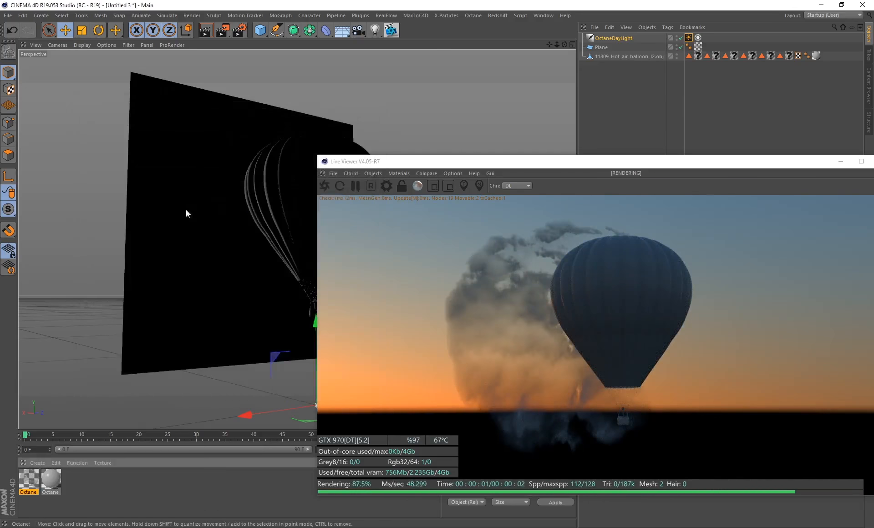
Scale up the cloud plane and tilt it behind the balloon
click(186, 210)
key(t)
drag(109, 268, 335, 219)
key(r)
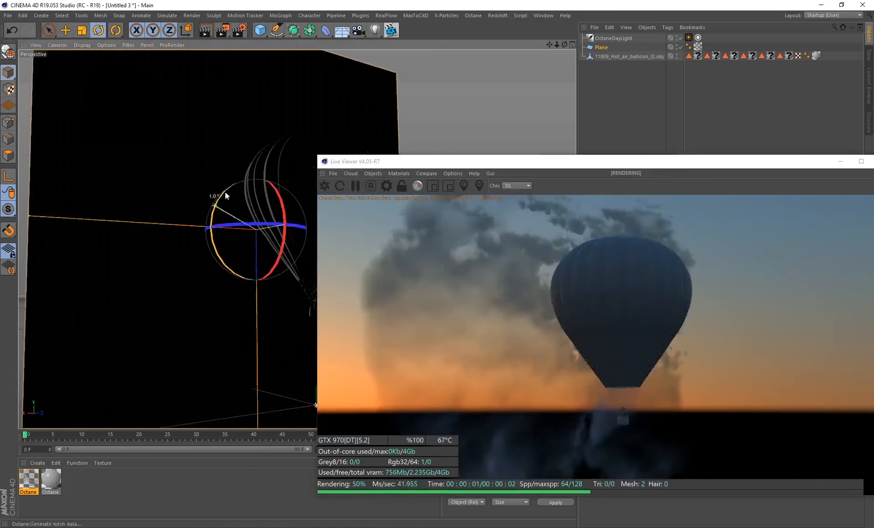
drag(223, 191, 225, 211)
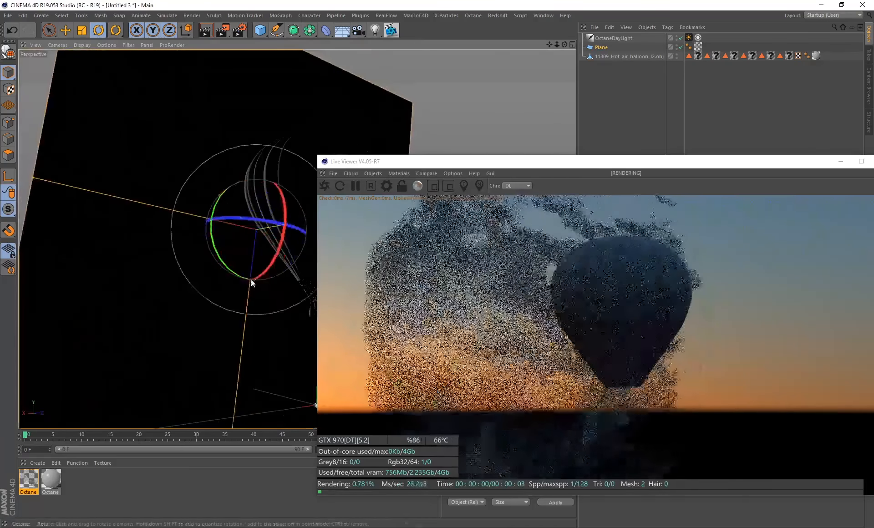
alt+drag(153, 272, 125, 274)
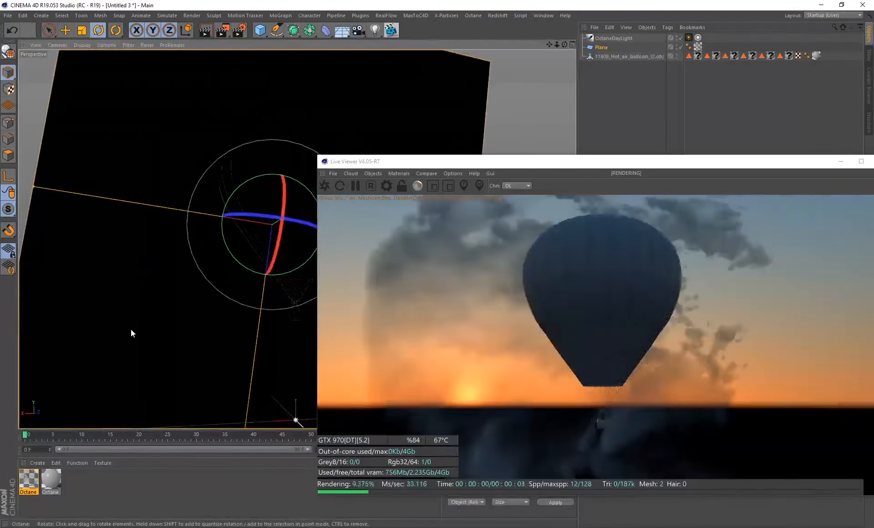
alt+drag(131, 321, 131, 315)
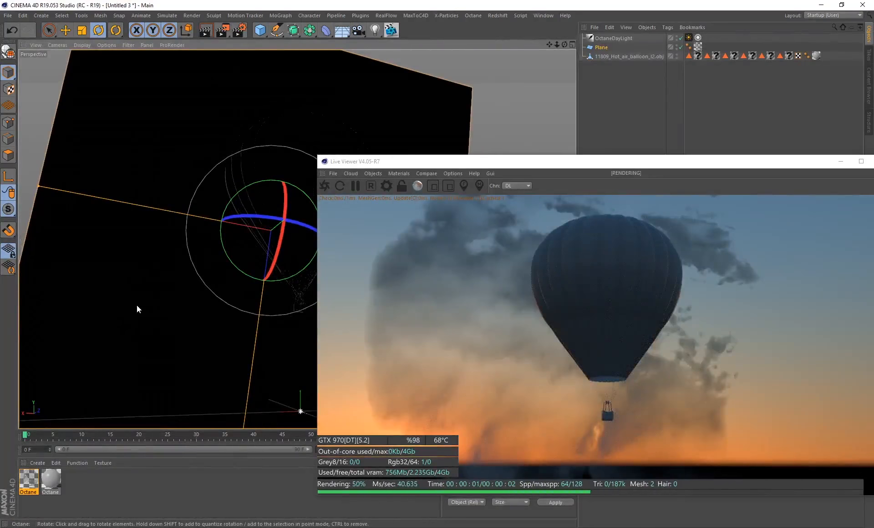
alt+drag(143, 341, 145, 319)
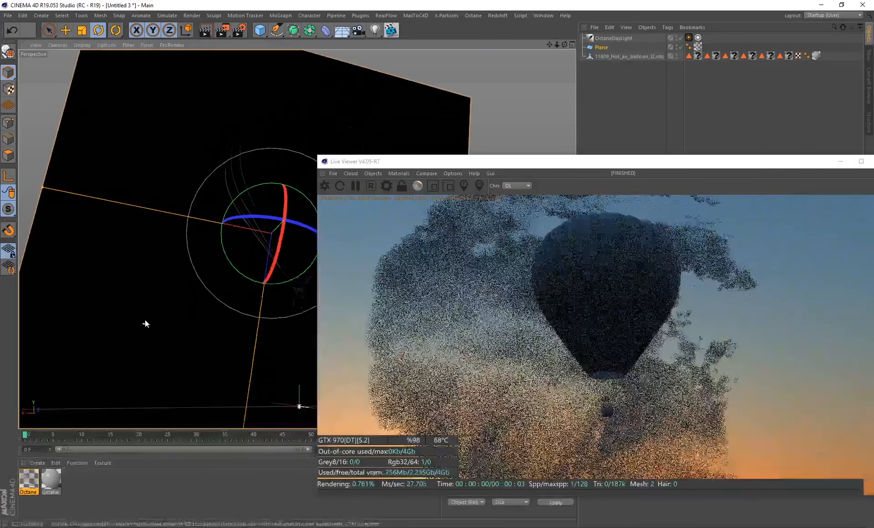
Enlarge the tilted cloud plane further to about 12768 cm square so the clouds fill the sky
key(t)
alt+drag(46, 148, 102, 127)
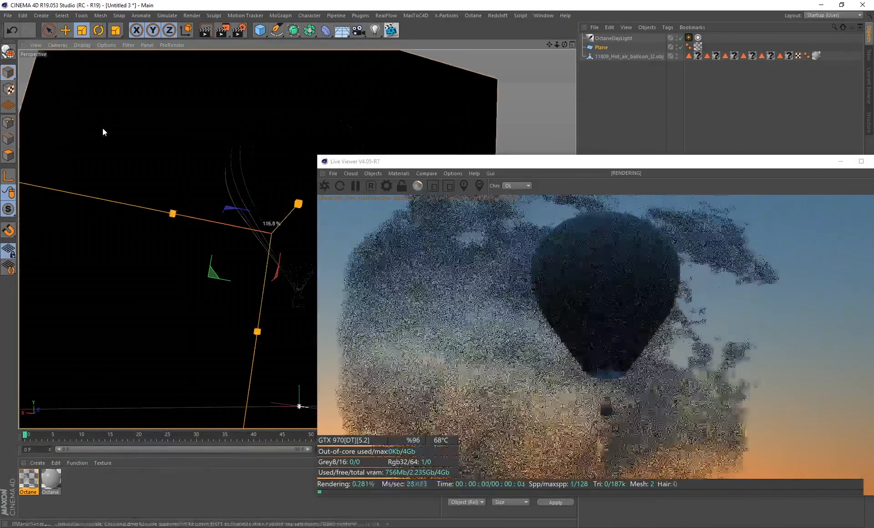
mouse_move(138, 287)
alt+mouse_down()
mouse_move(132, 292)
mouse_move(145, 296)
alt+mouse_up()
drag(50, 99, 114, 92)
alt+drag(129, 286, 149, 301)
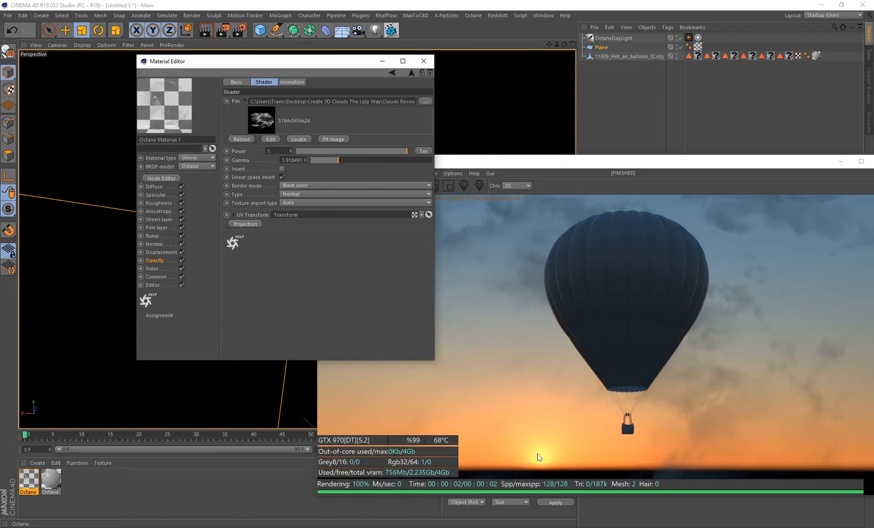
Close the Material Editor and frame the balloon against the clouds and low sun, moving the Live Viewer off the side panels
click(424, 61)
mouse_move(214, 276)
alt+mouse_down()
mouse_move(225, 277)
mouse_move(210, 277)
mouse_move(223, 286)
mouse_move(208, 278)
alt+mouse_up()
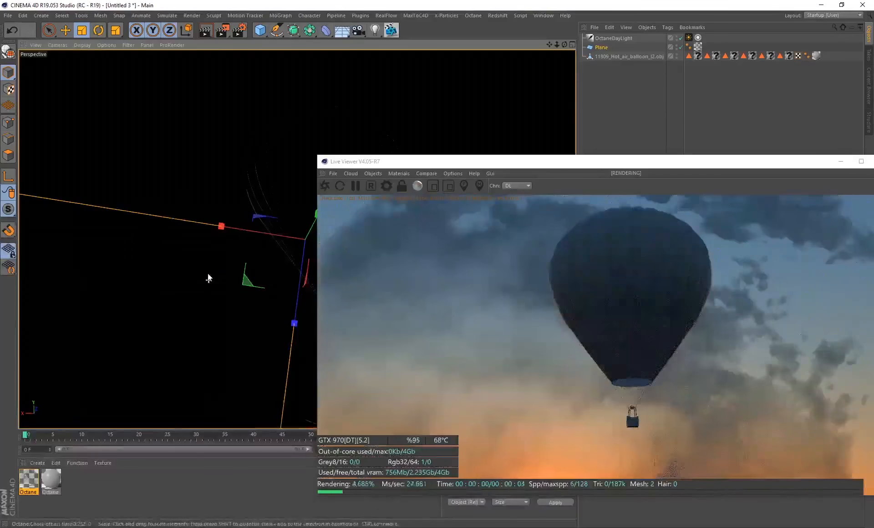
drag(556, 165, 440, 156)
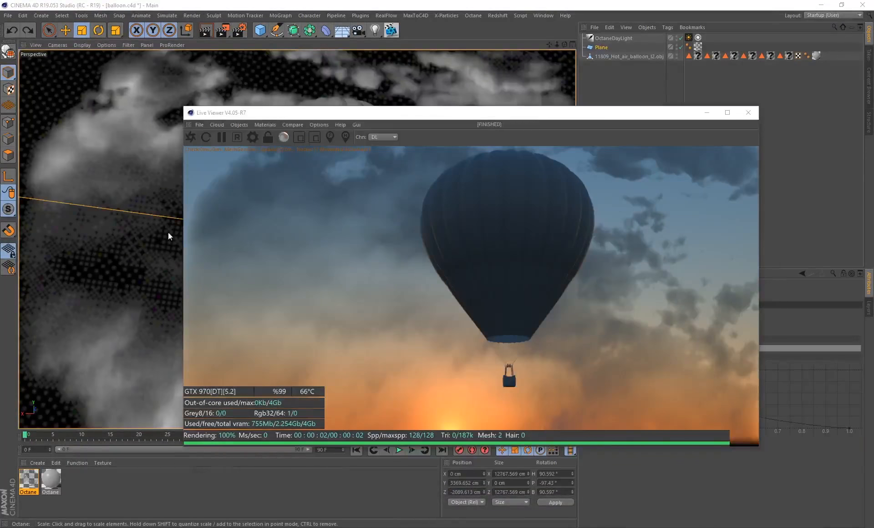
alt+drag(94, 226, 117, 280)
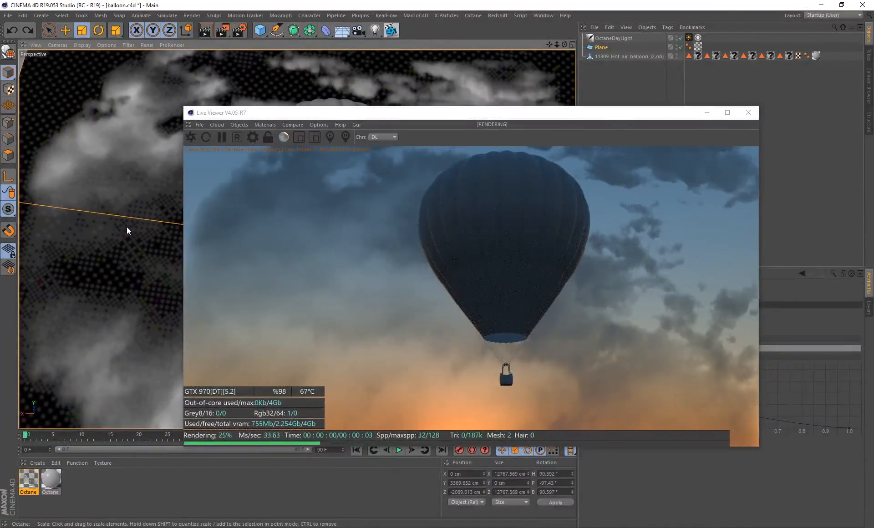
Add an Octane camera from the current view and move the Live Viewer clear of the object settings
click(239, 125)
click(258, 135)
drag(296, 113, 115, 88)
Enable the Camera Imager on the Octane camera's tag and set its response to Linear
click(689, 38)
click(719, 297)
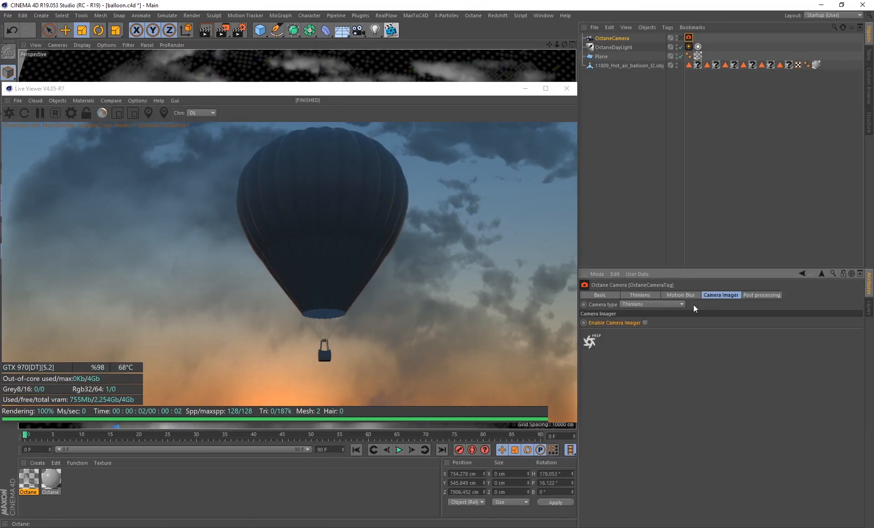
click(645, 323)
click(669, 369)
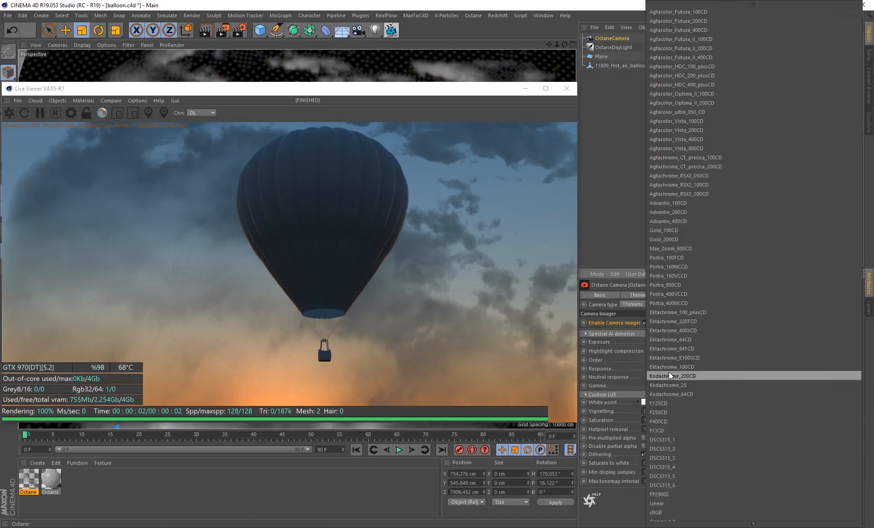
click(662, 501)
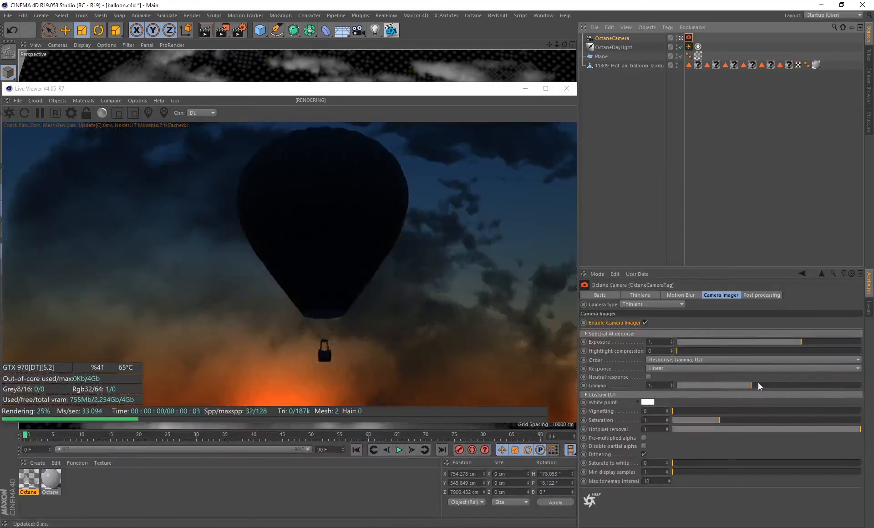
Adjust the Camera Imager to gamma about 1.95, exposure about 1.32 and highlight compression 1, and add slight vignetting
drag(759, 385, 773, 386)
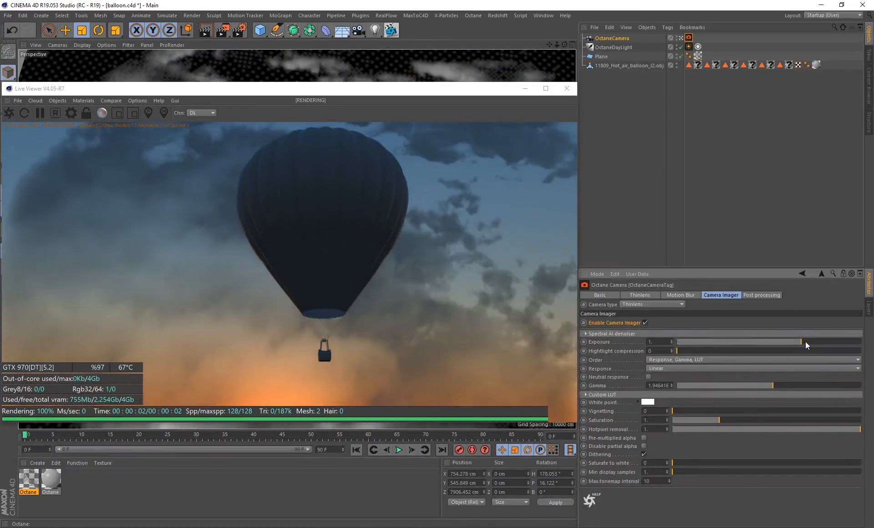
drag(805, 342, 807, 341)
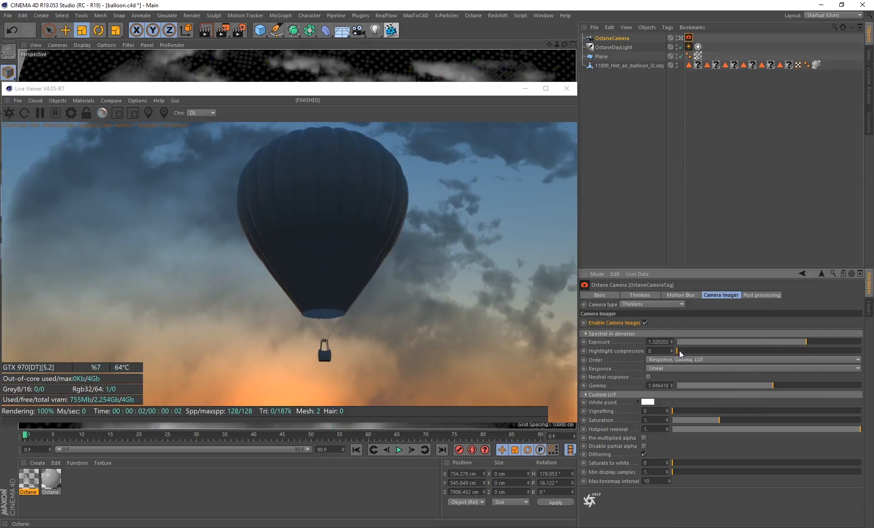
drag(680, 354, 866, 356)
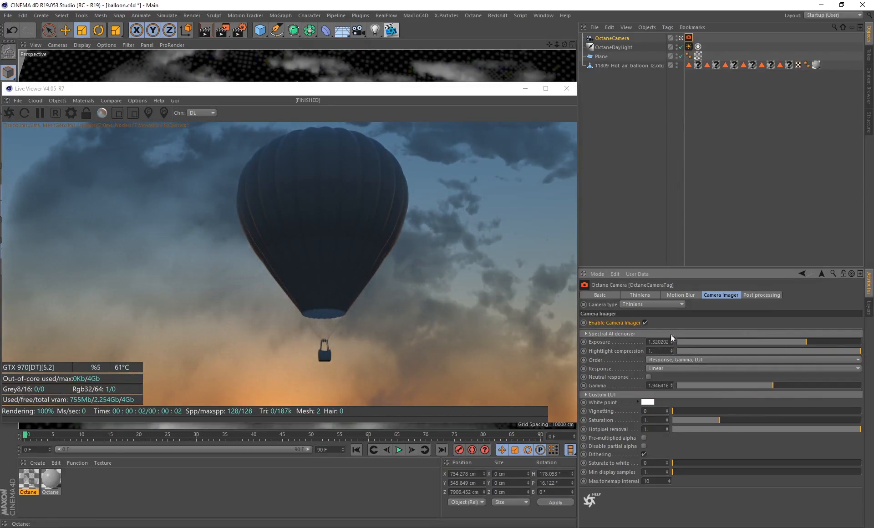
drag(674, 413, 688, 414)
Enable post processing on the Octane camera and raise the bloom power to about 20.9
click(762, 295)
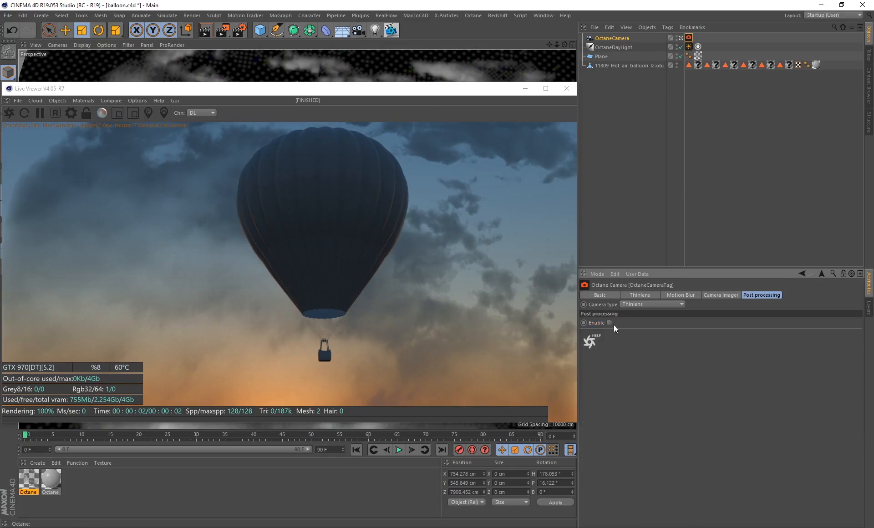
click(609, 322)
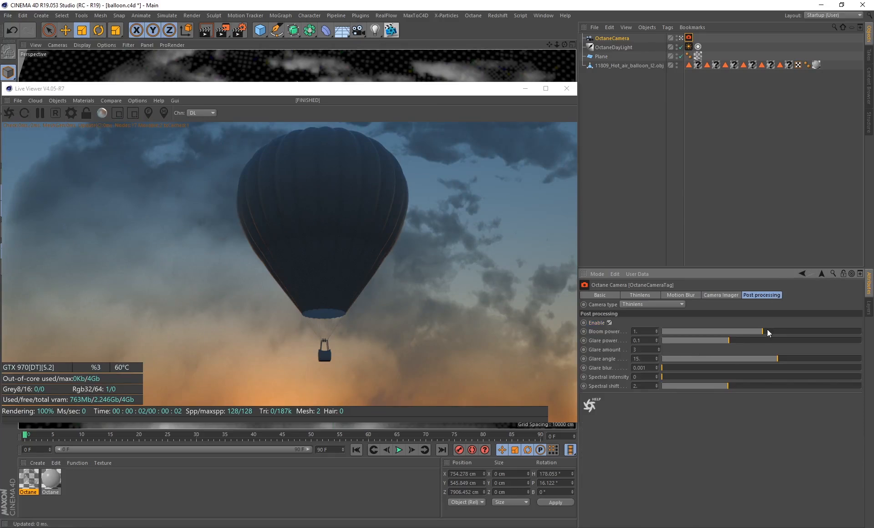
drag(767, 329, 809, 332)
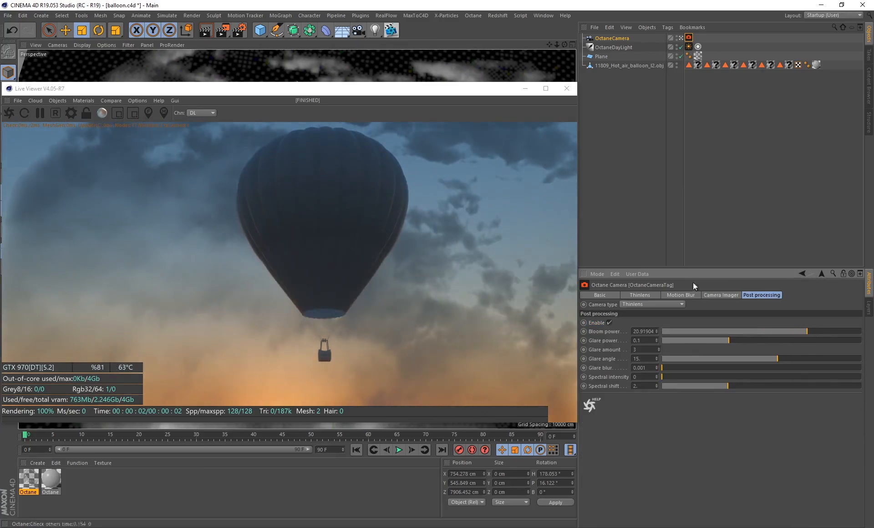
Leave the Octane camera view and select the cloud plane from the side, keeping the Live Viewer clear of it
drag(280, 90, 544, 137)
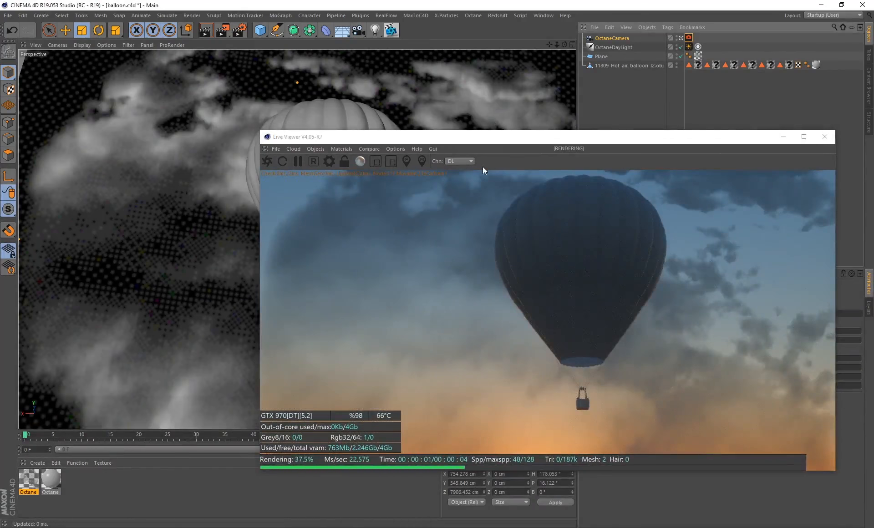
click(681, 39)
scroll(167, 228, down, 5)
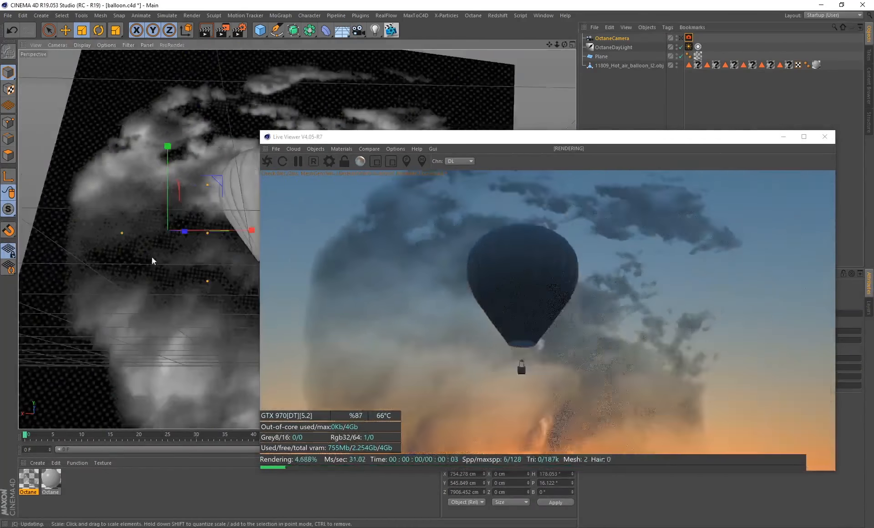
alt+drag(152, 257, 205, 253)
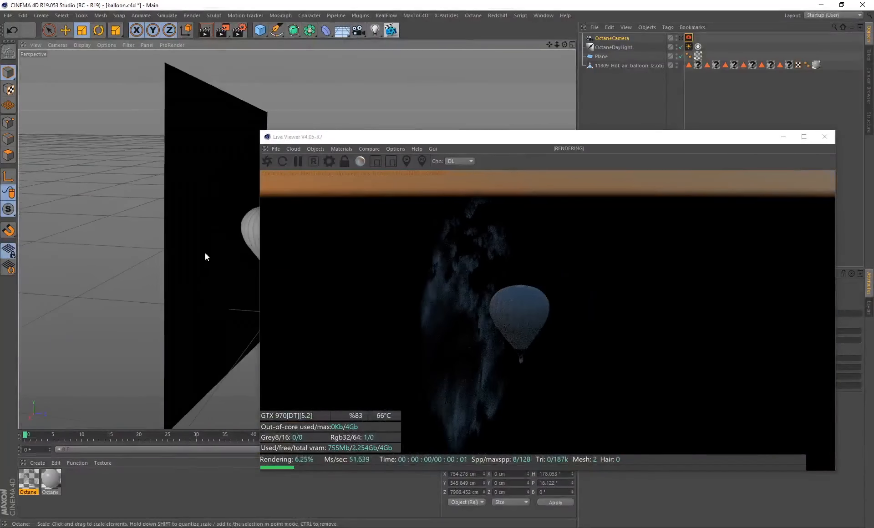
click(200, 252)
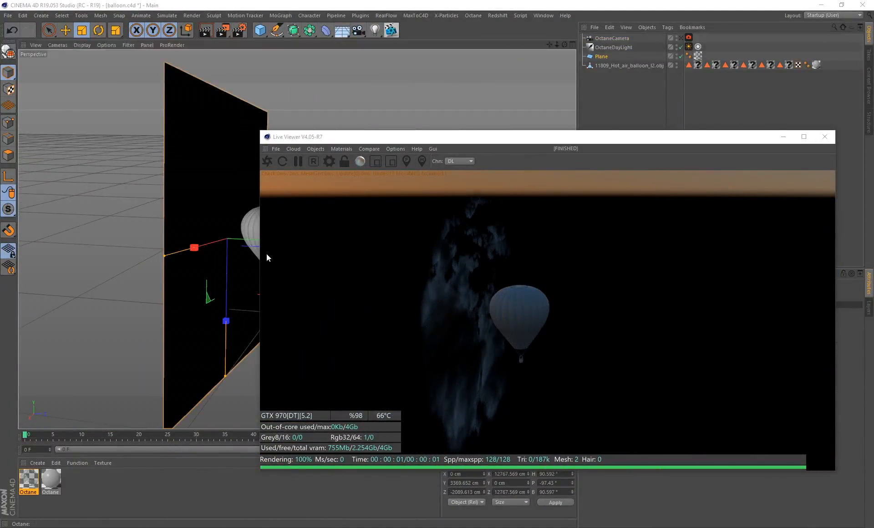
drag(505, 132, 505, 137)
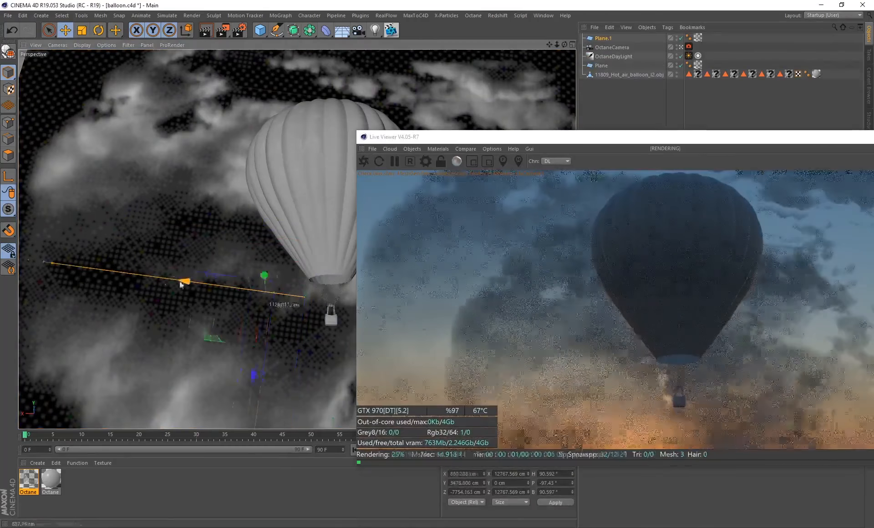
Shift the duplicated cloud plane to about X 4101 cm and rotate it to a pitch of about -250°
drag(227, 278, 118, 274)
key(r)
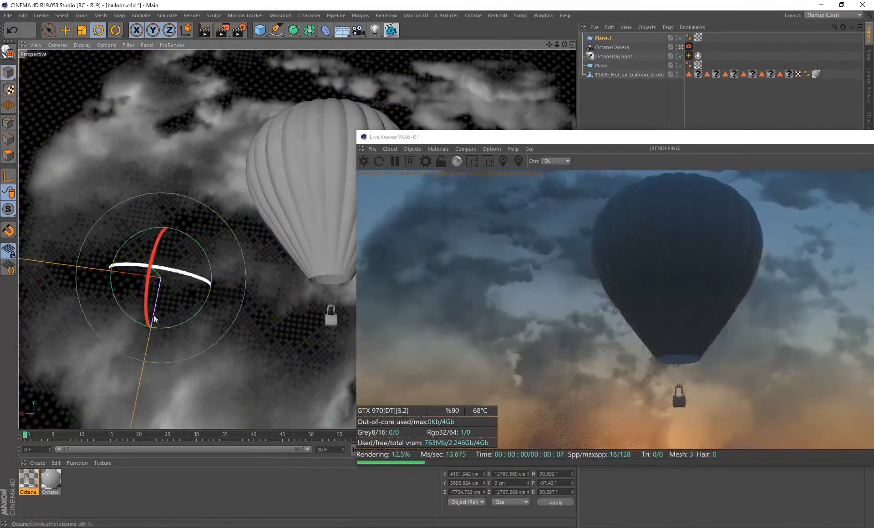
drag(173, 327, 136, 255)
Scale the duplicated cloud plane down to about 10342 cm square
key(e)
key(t)
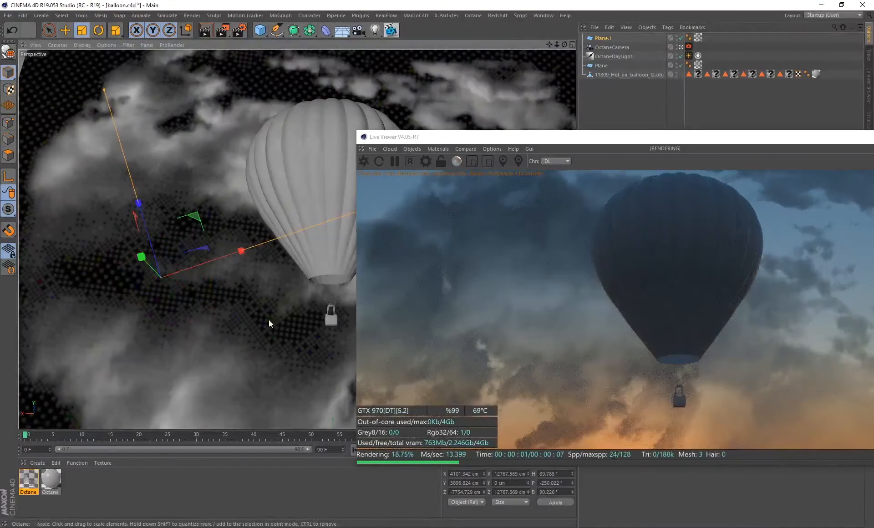
drag(269, 319, 241, 362)
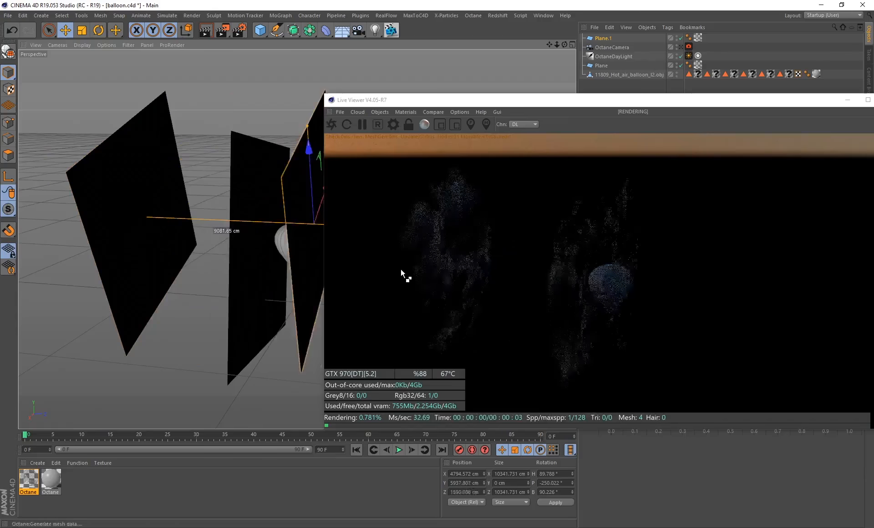
Looking through the Octane camera, scale the third cloud plane to about 7560 cm square and move it to about X -1094, Y 3186, Z 2151 cm
click(682, 57)
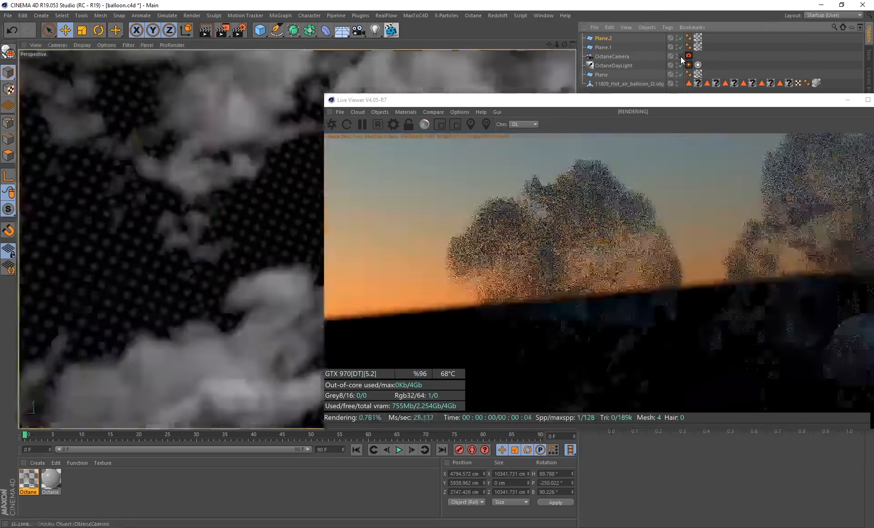
key(t)
drag(237, 179, 214, 184)
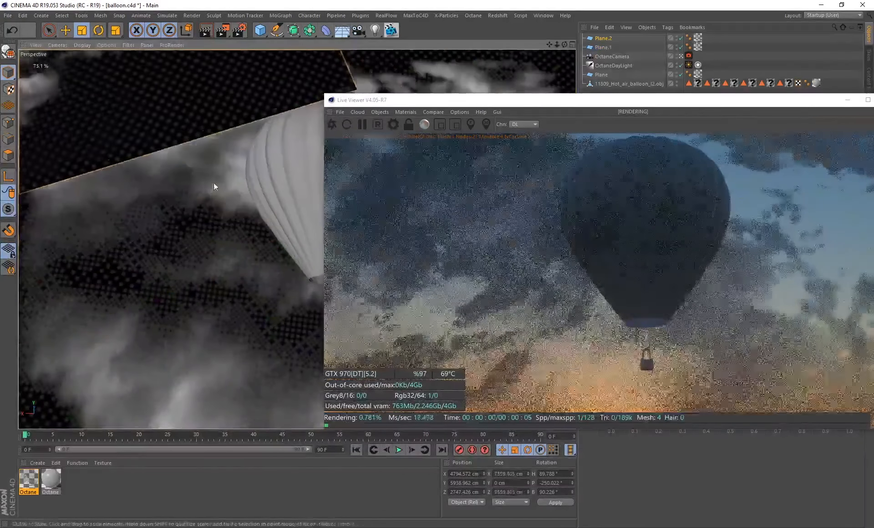
key(e)
drag(183, 149, 587, 344)
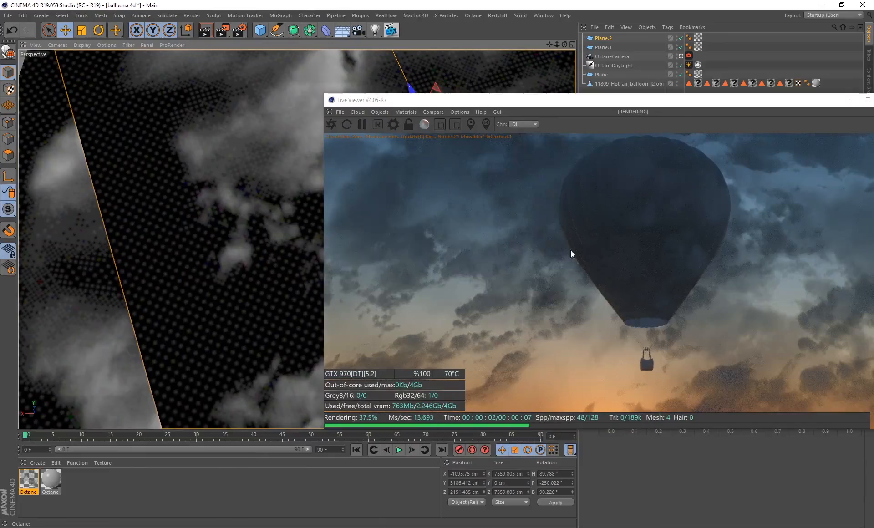
Move the third cloud plane to about X 121, Y 3439, Z 2183 cm and rotate it to about H -26°, P -259°, B 187°
drag(231, 227, 179, 218)
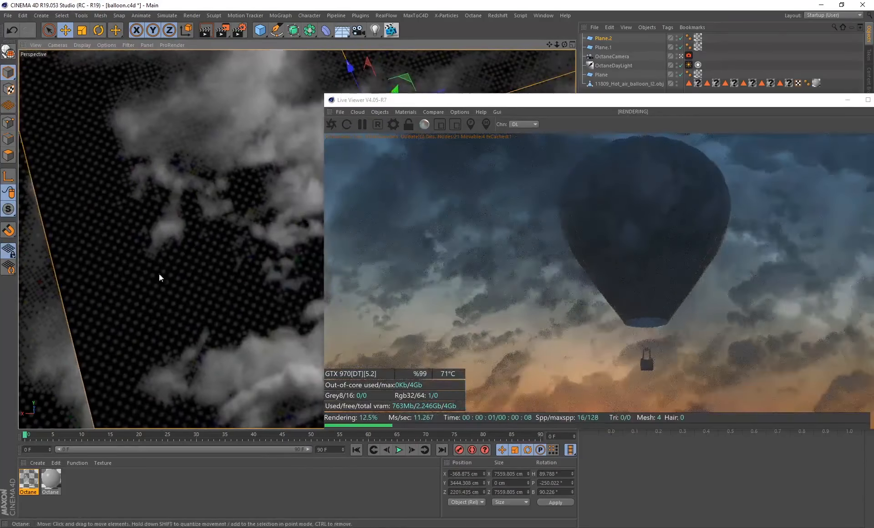
key(r)
drag(444, 103, 167, 195)
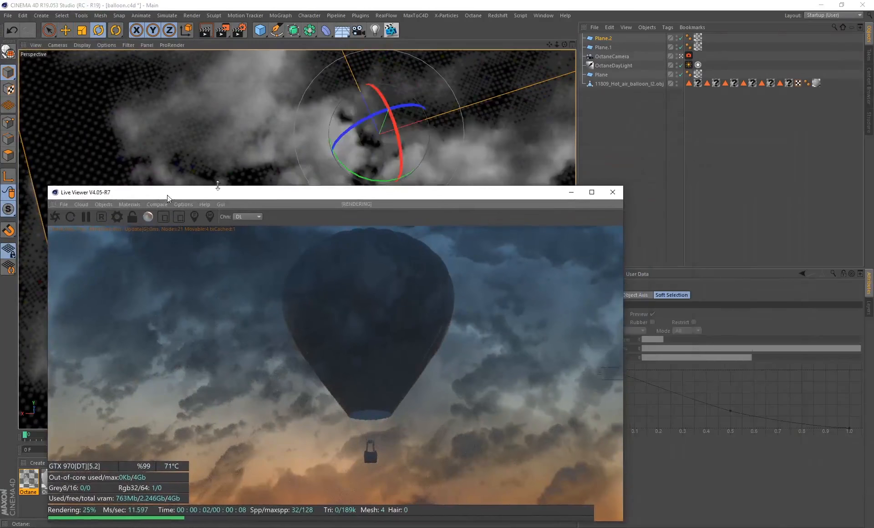
drag(375, 184, 336, 169)
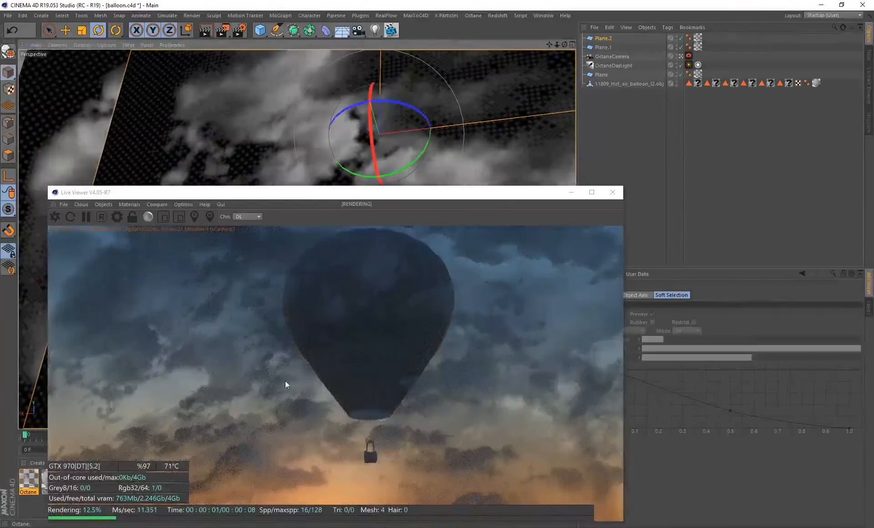
drag(372, 207, 702, 191)
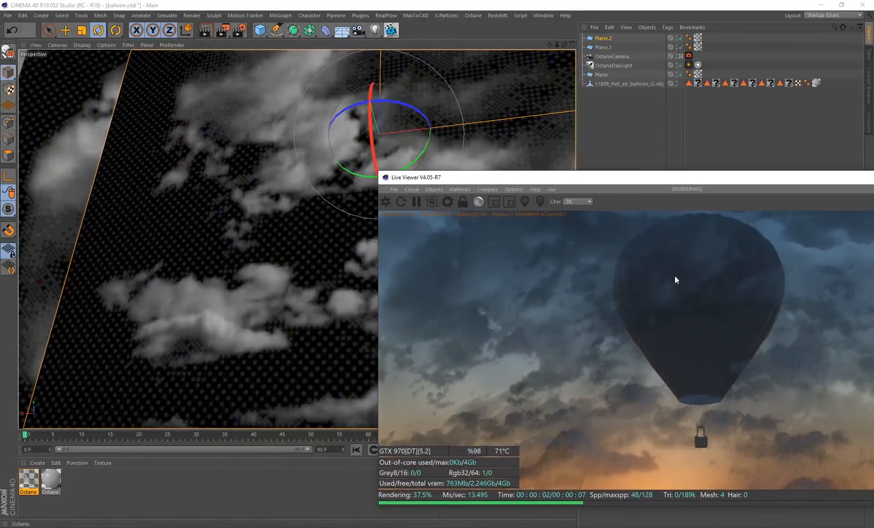
key(e)
drag(464, 123, 421, 125)
Duplicate the cloud material, apply the copy to the third cloud plane, and delete that plane's previous material tag
click(29, 480)
key(ctrl+c)
key(ctrl+v)
drag(29, 479, 608, 39)
click(699, 39)
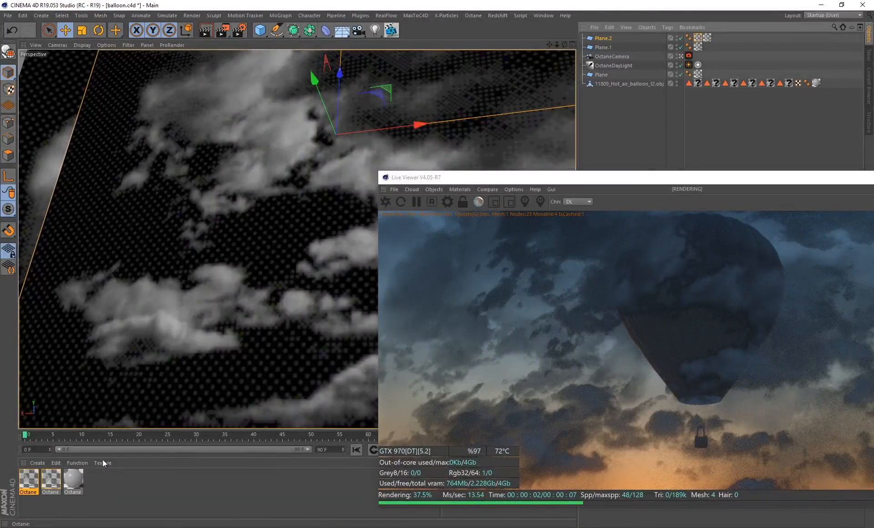
key(Delete)
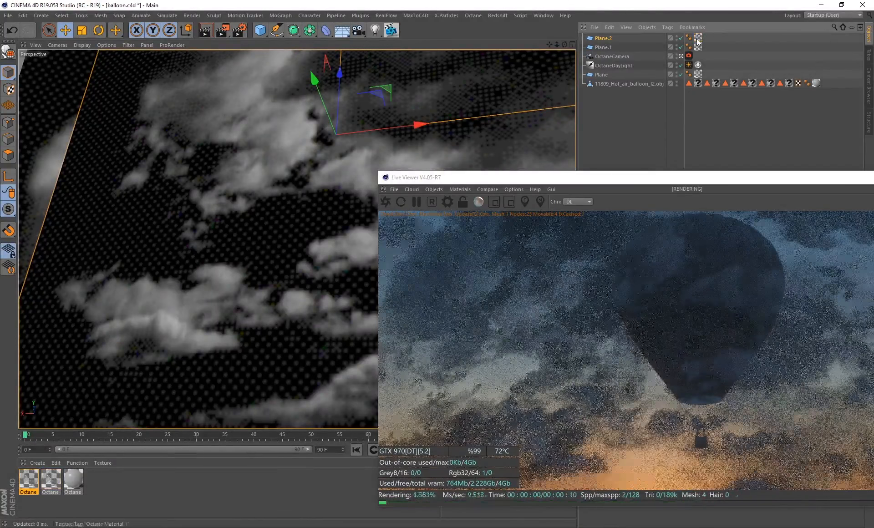
Set the gamma of the duplicated cloud material's opacity image to about 1.77
double_click(32, 482)
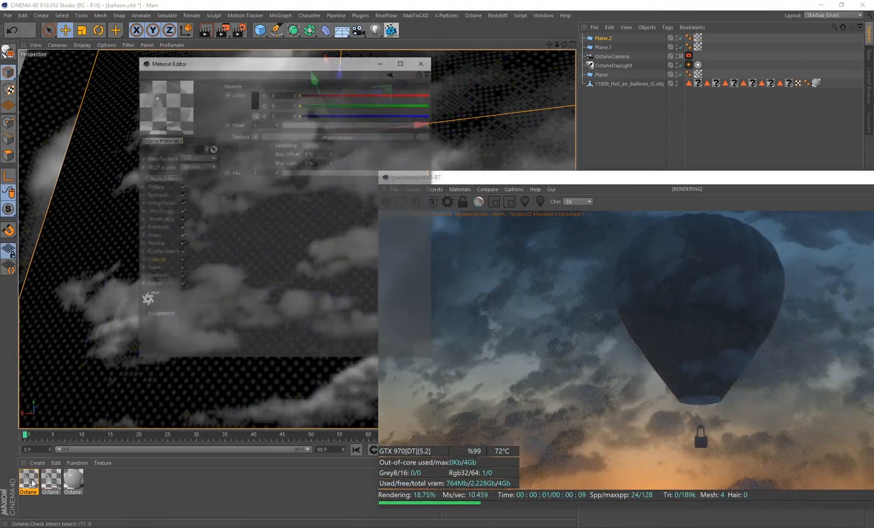
click(264, 158)
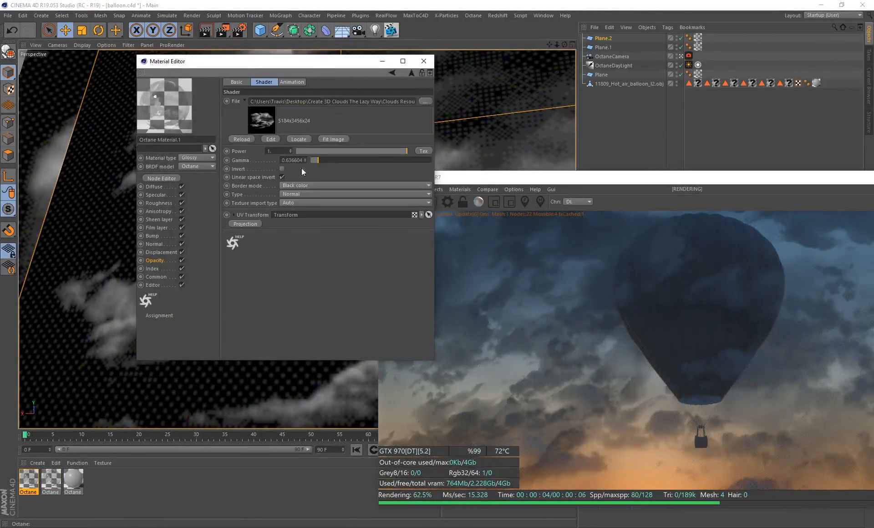
drag(340, 161, 336, 160)
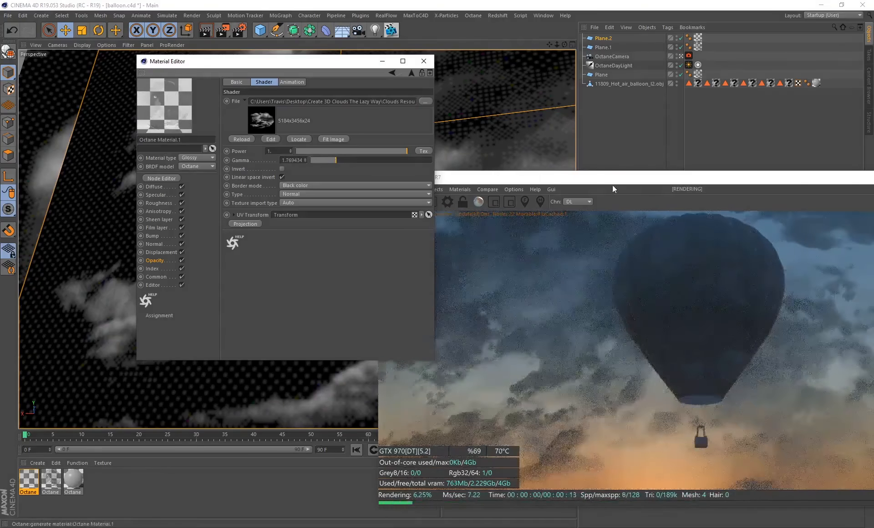
drag(613, 185, 496, 186)
click(424, 61)
drag(481, 179, 414, 170)
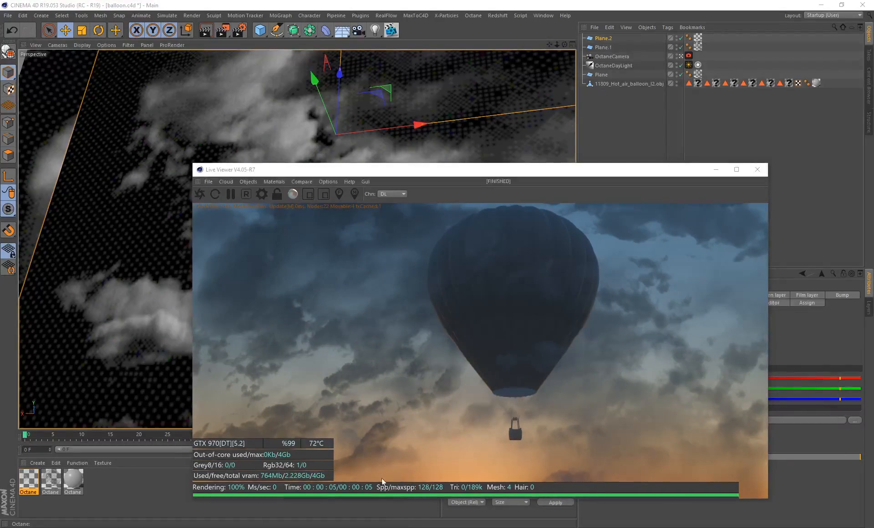
Hide the render statistics overlay in the Live Viewer
right_click(419, 447)
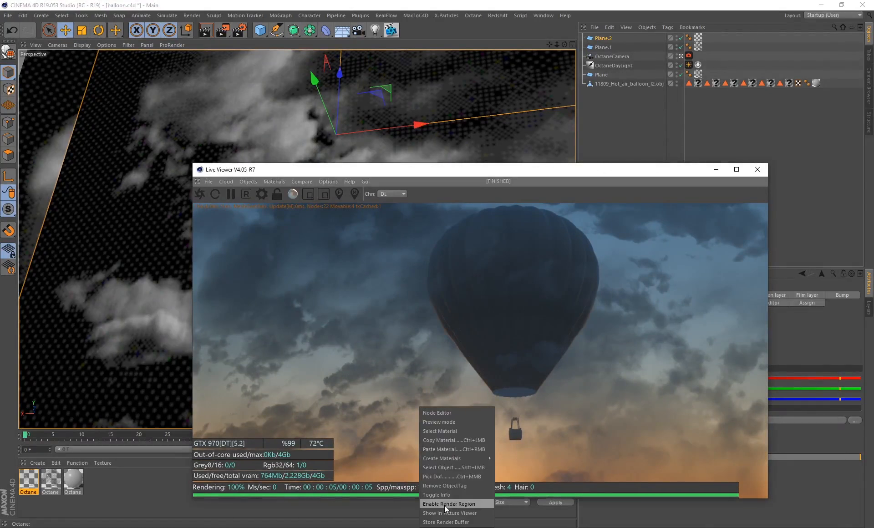
click(439, 496)
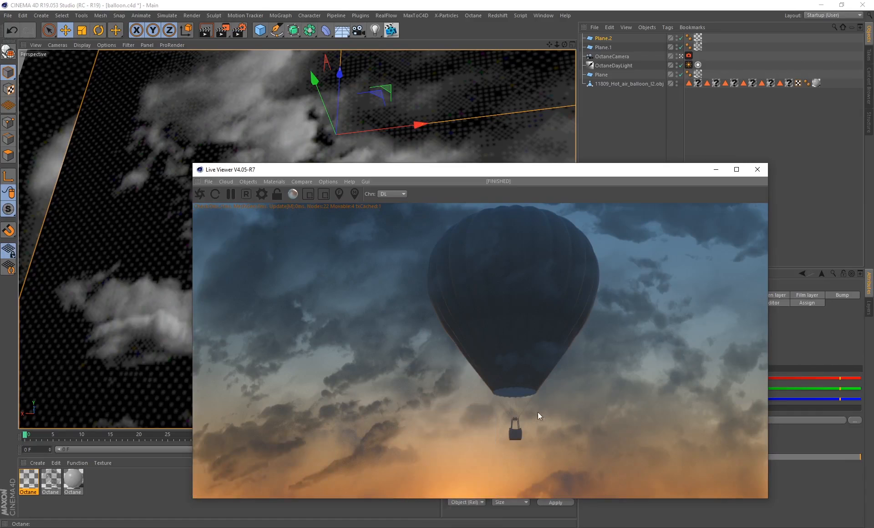
drag(392, 171, 272, 126)
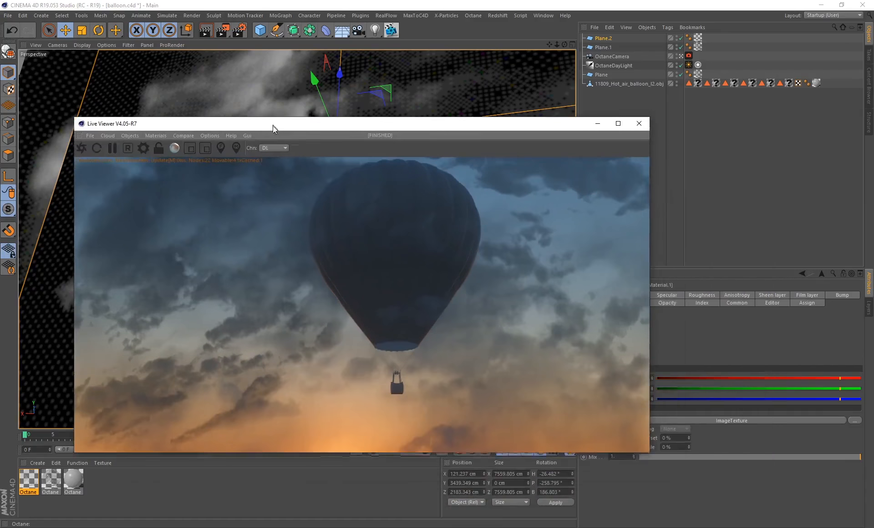
Set the GI mode of the Octane direct lighting kernel to GI_DIFFUSE
click(142, 150)
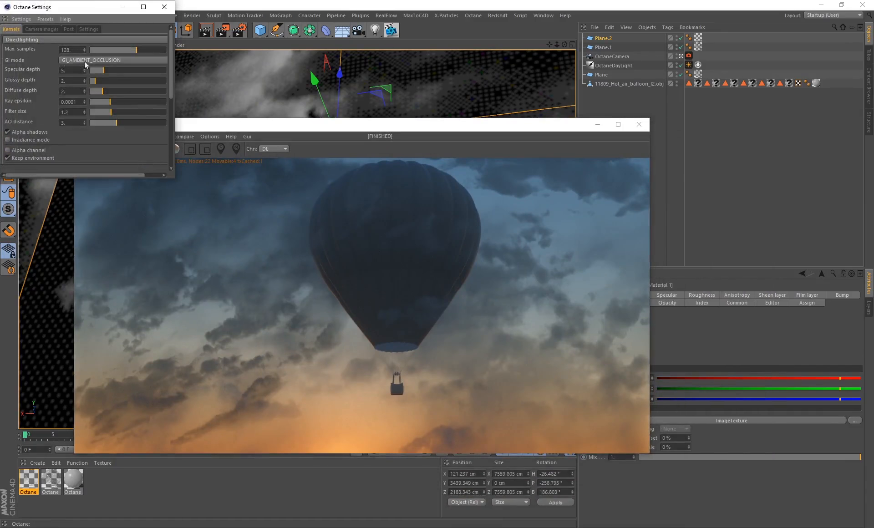
click(103, 61)
click(72, 86)
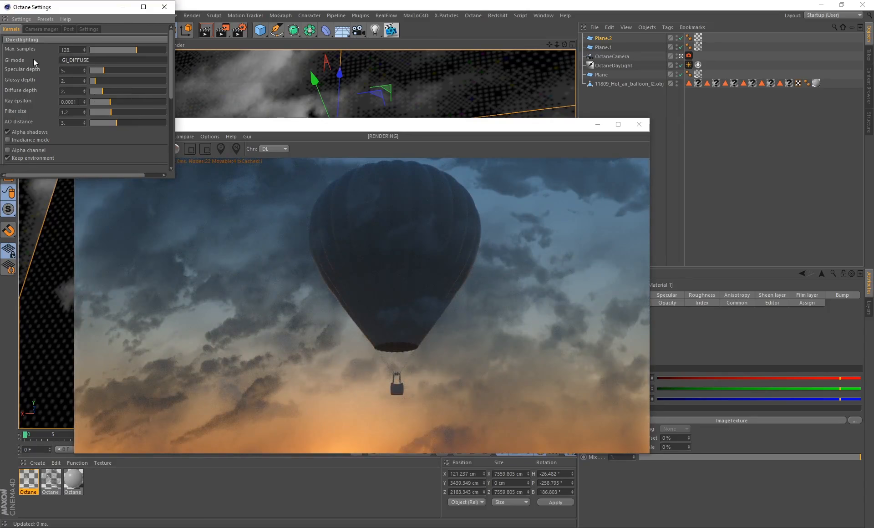
click(73, 59)
click(164, 7)
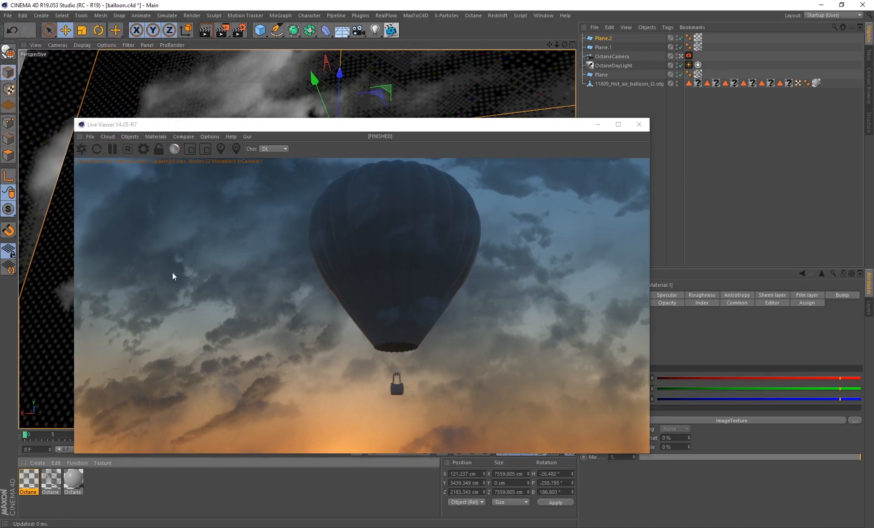
Set the power of the Octane Daylight tag to 1.4
drag(259, 122, 340, 156)
click(605, 67)
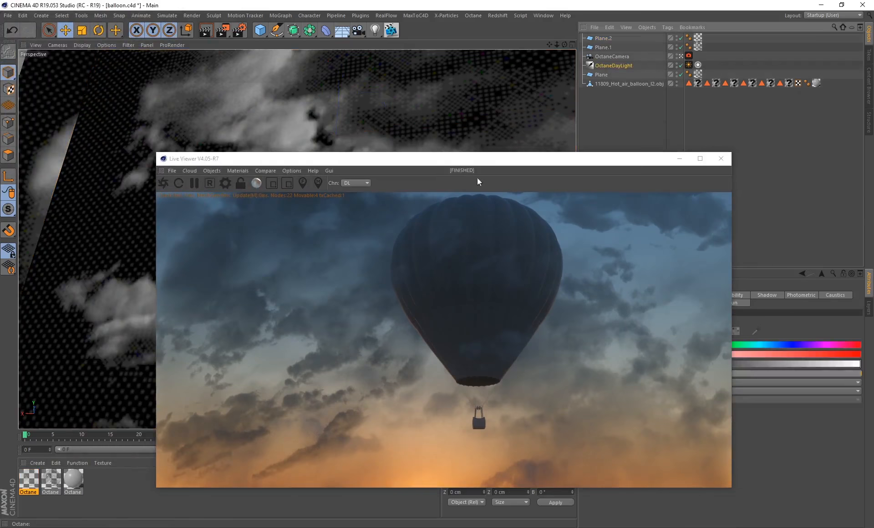
drag(470, 163, 329, 60)
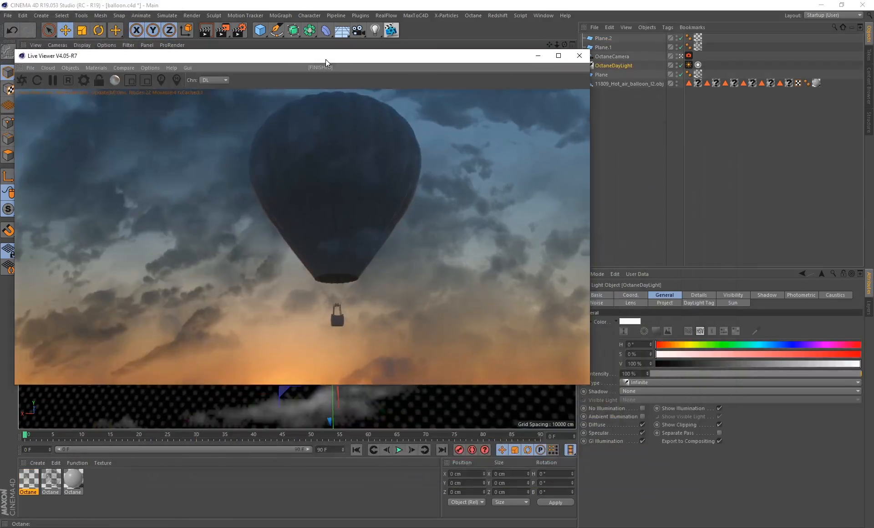
click(689, 66)
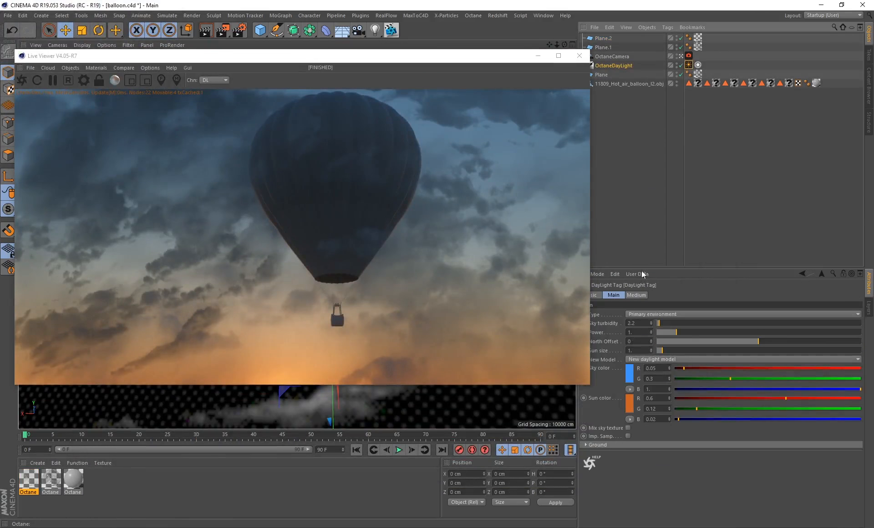
click(637, 333)
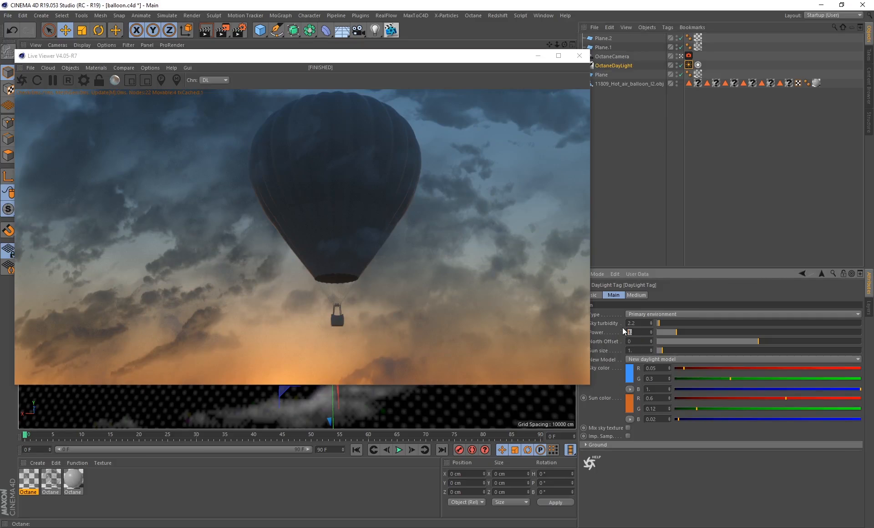
key(Return)
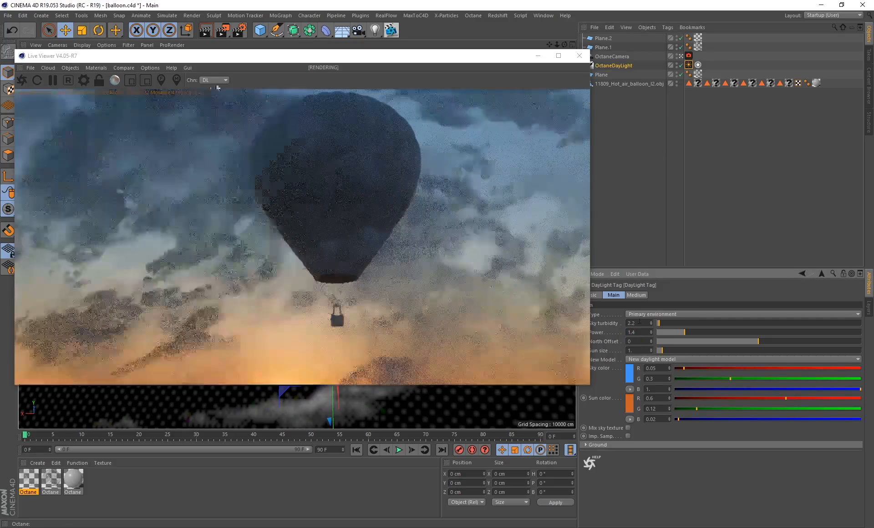
Raise the daylight's axis to about Y 2255 cm and activate the Rotate tool for the light
drag(201, 58, 620, 96)
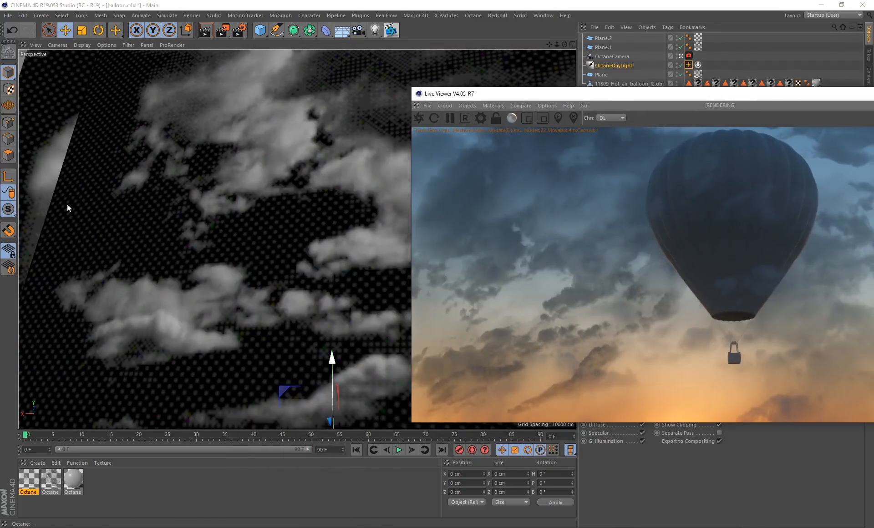
click(7, 180)
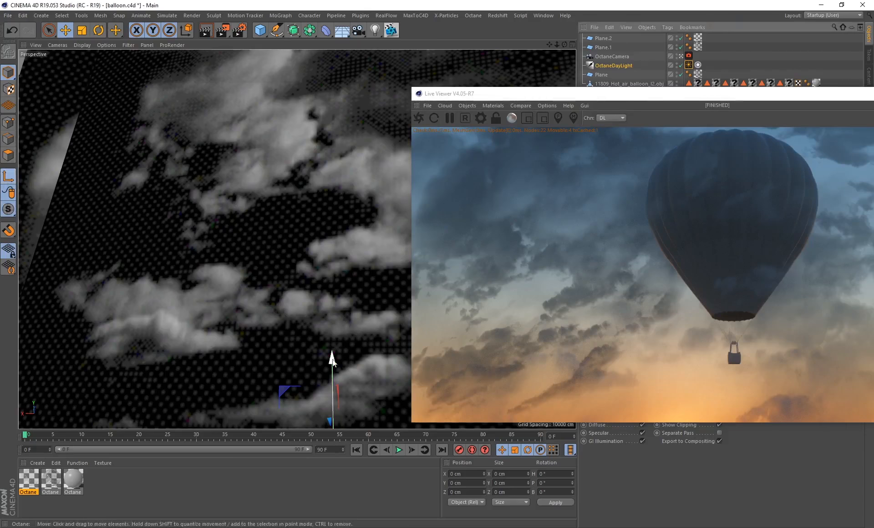
drag(332, 359, 330, 201)
click(9, 178)
key(r)
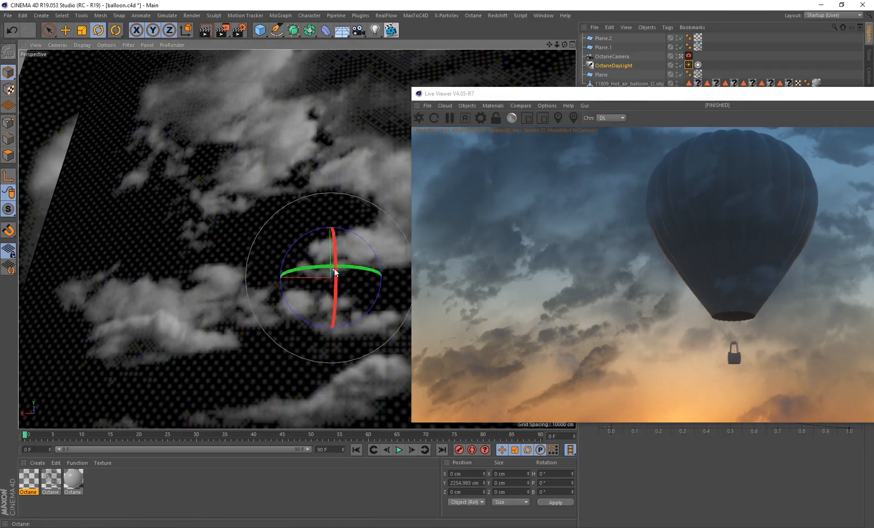
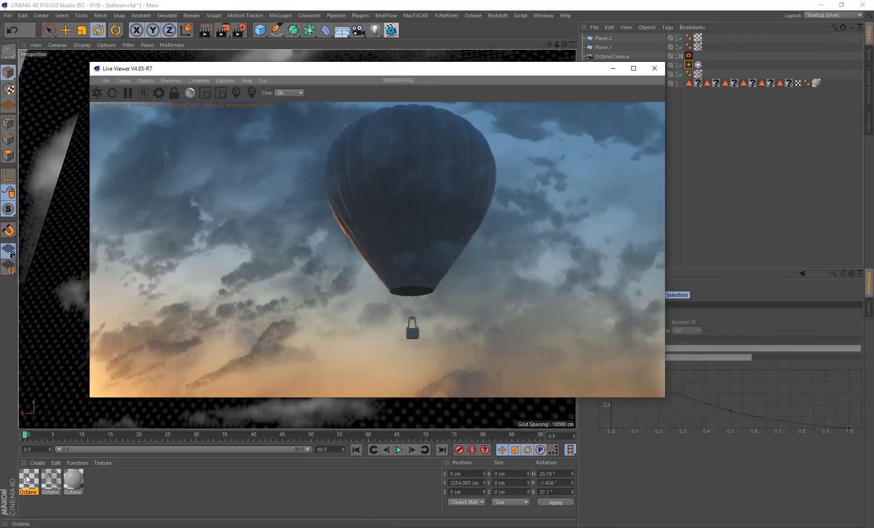
Give the original cloud material a red diffuse colour (H 0°, S 74%, V about 95.5%) and a diffuse mix of about 0.21
click(56, 479)
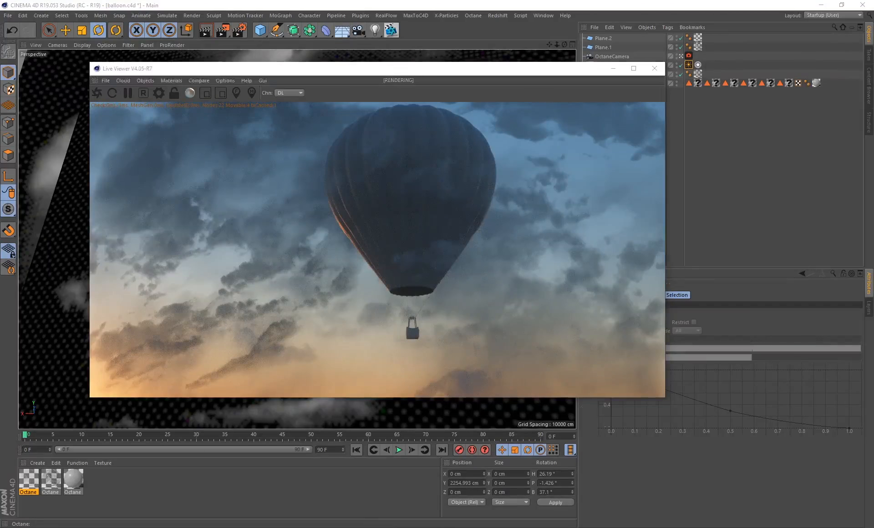
double_click(48, 477)
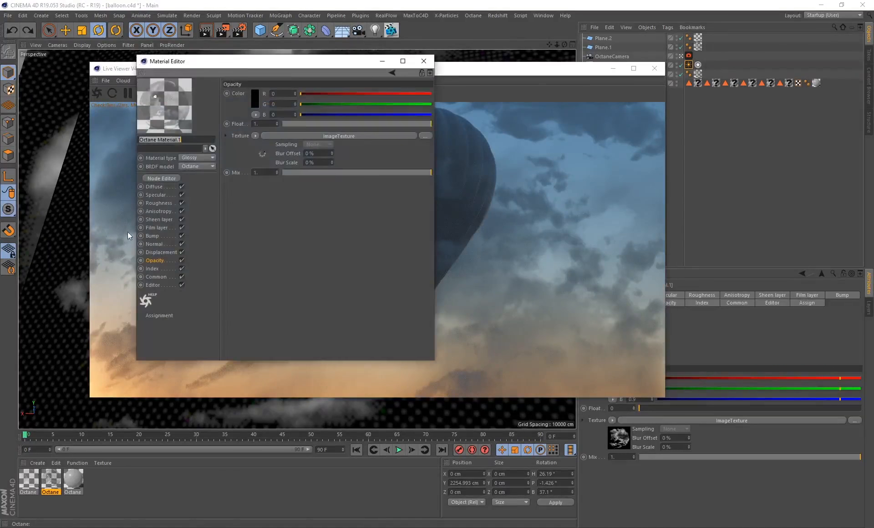
click(151, 187)
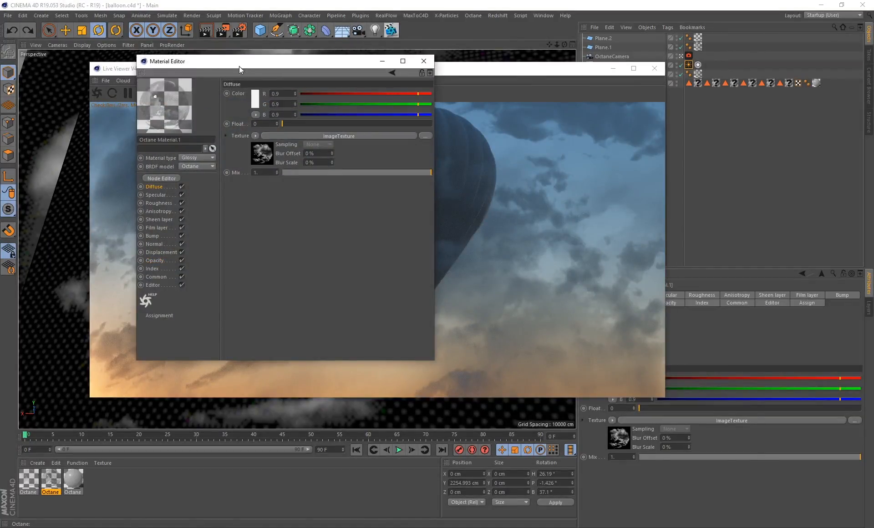
drag(240, 66, 562, 210)
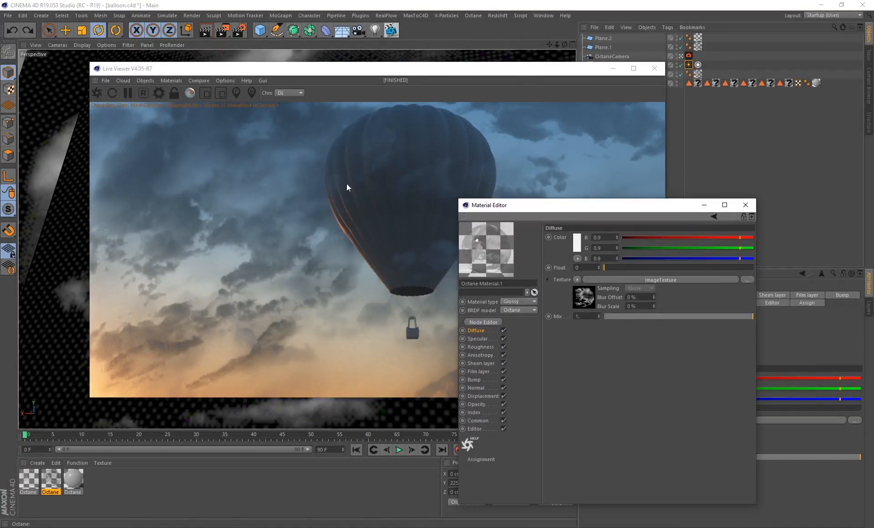
click(577, 248)
drag(622, 255, 643, 253)
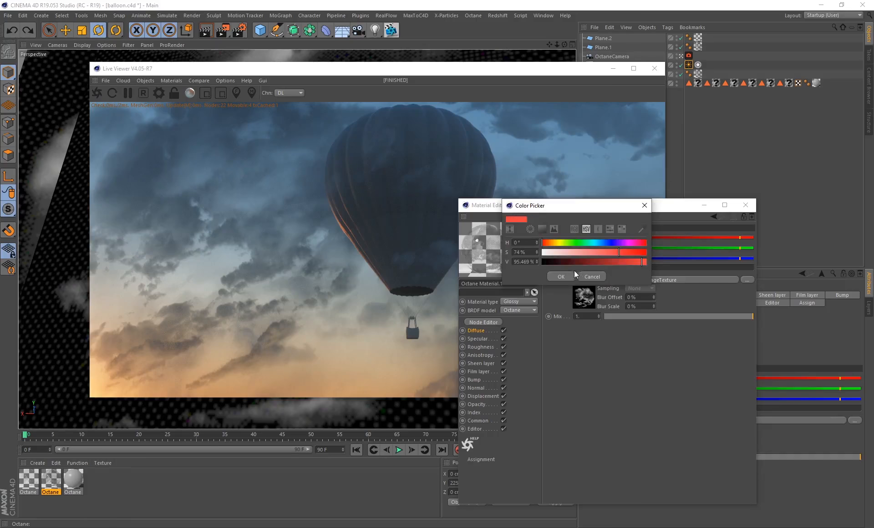
click(561, 276)
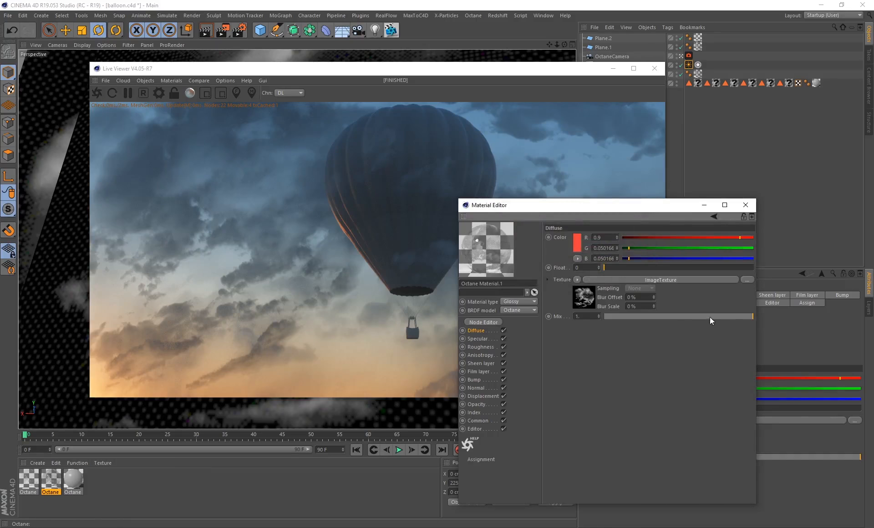
drag(711, 320, 636, 318)
Change the original cloud material's diffuse colour to a dark orange at H 33°, S 90%, V 77%
drag(566, 211, 619, 233)
click(630, 264)
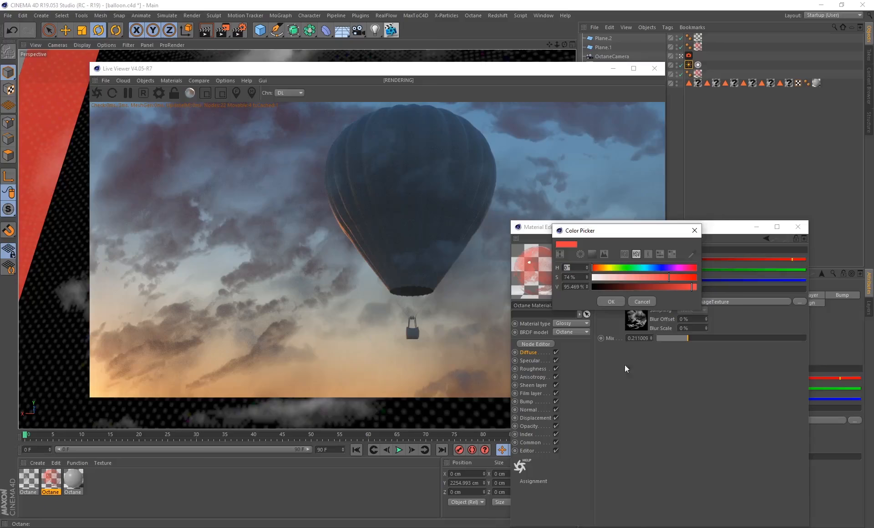
click(605, 267)
click(686, 275)
click(602, 267)
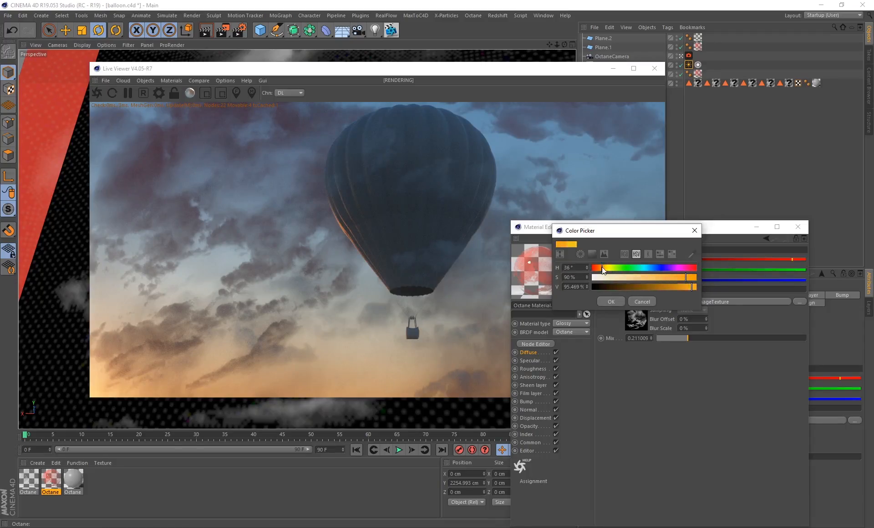
click(672, 286)
click(609, 302)
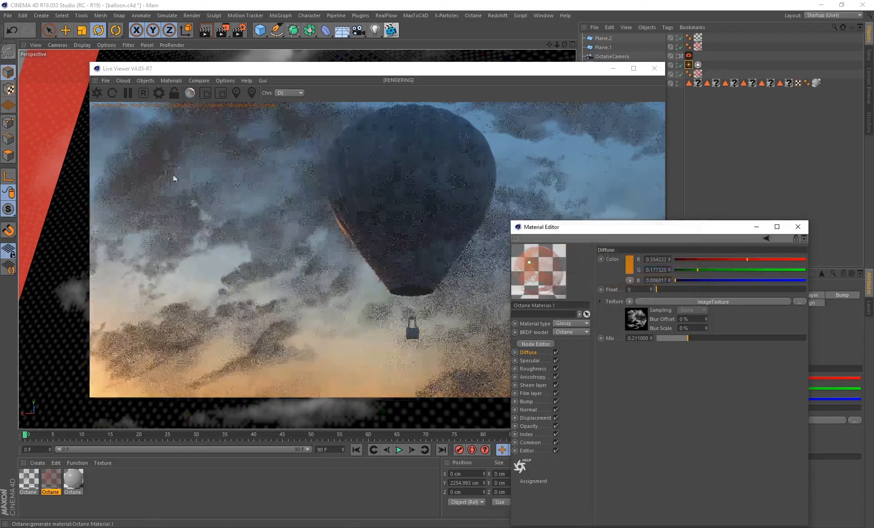
Brighten the original cloud material's orange diffuse colour to V 94% and lower its diffuse mix to about 0.04
click(630, 269)
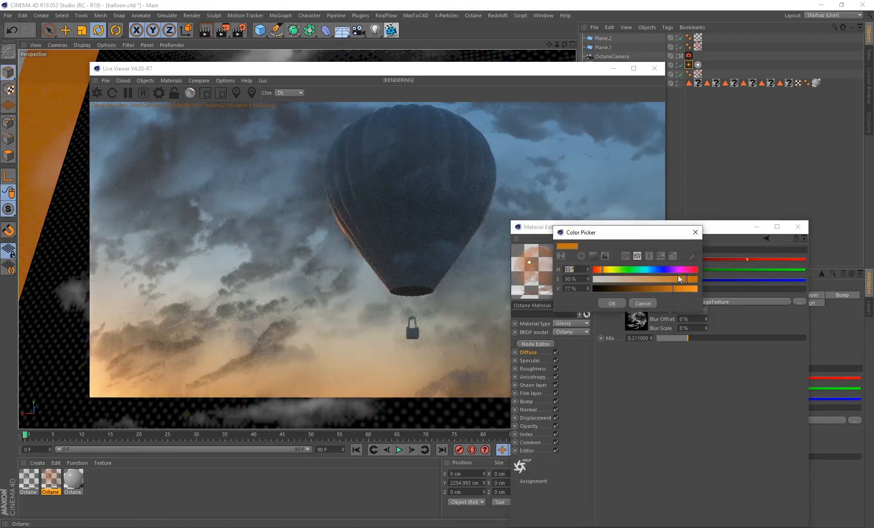
click(691, 288)
click(612, 303)
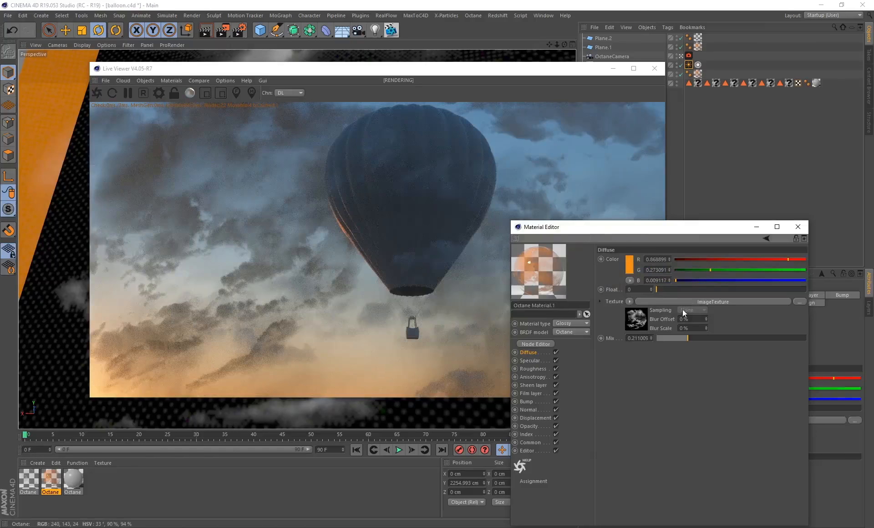
drag(688, 338, 663, 338)
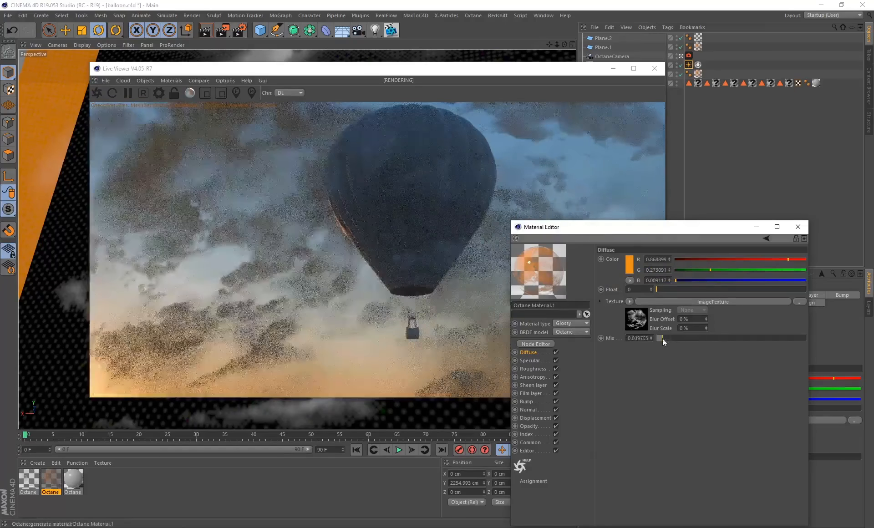
Change the original cloud material's diffuse colour to a pale yellow at H 45°, V 94%, trying blue on the way
drag(579, 231, 684, 416)
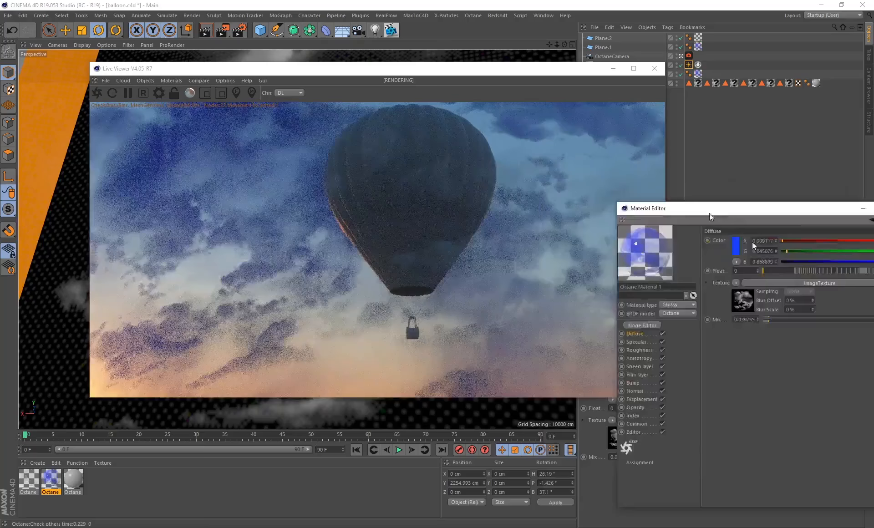
drag(711, 212, 619, 211)
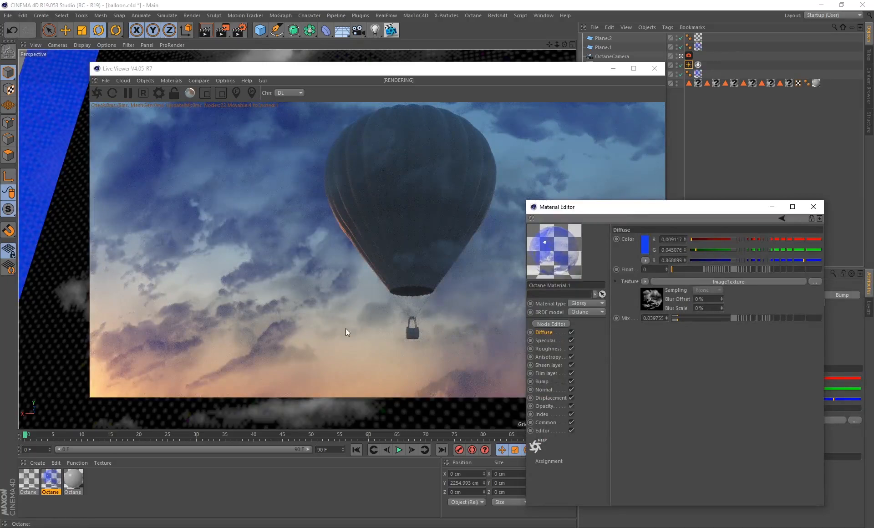
click(645, 252)
drag(675, 247, 622, 247)
click(628, 281)
click(645, 253)
click(668, 258)
drag(660, 270, 633, 259)
click(628, 283)
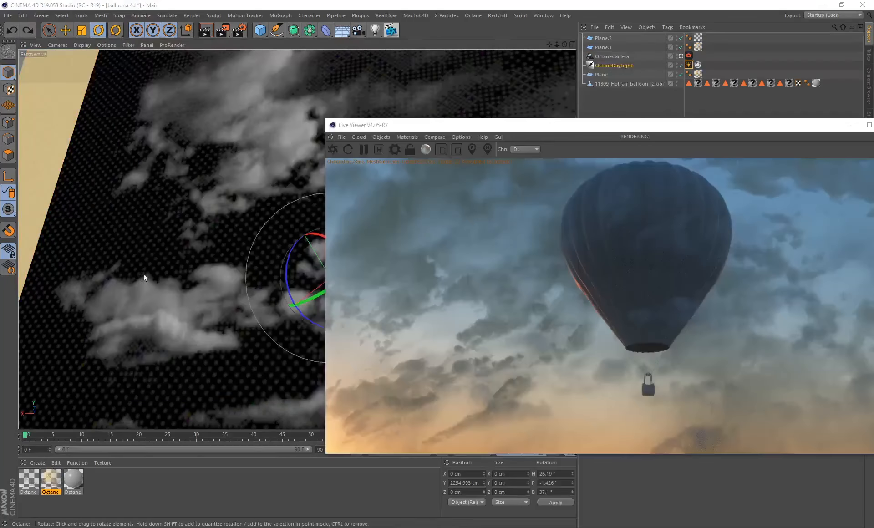
Rotate the Octane Daylight to about H 25.1°, P -6.2°, B 42.7°
mouse_move(310, 272)
mouse_down()
mouse_move(295, 280)
mouse_move(310, 291)
mouse_move(308, 282)
mouse_up()
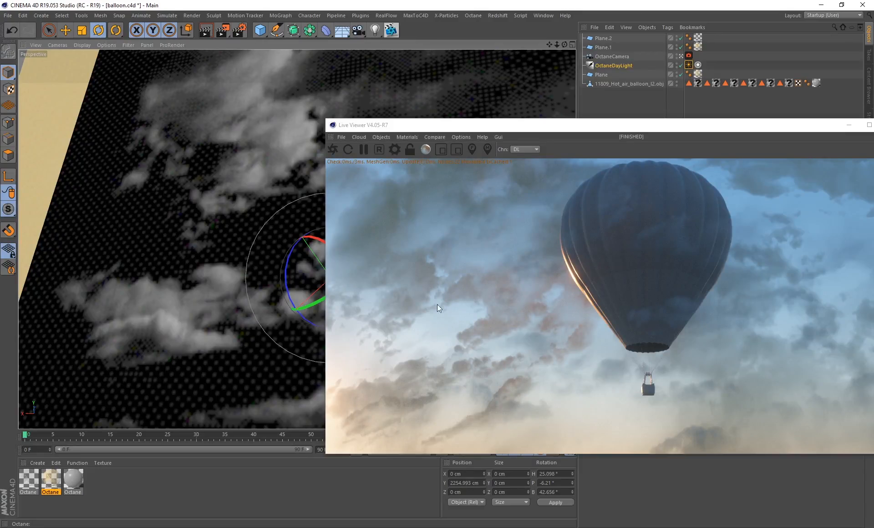
Try the GI_AMBIENT_OCCLUSION mode in the direct lighting kernel, and switch back to GI_DIFFUSE
click(395, 153)
click(648, 204)
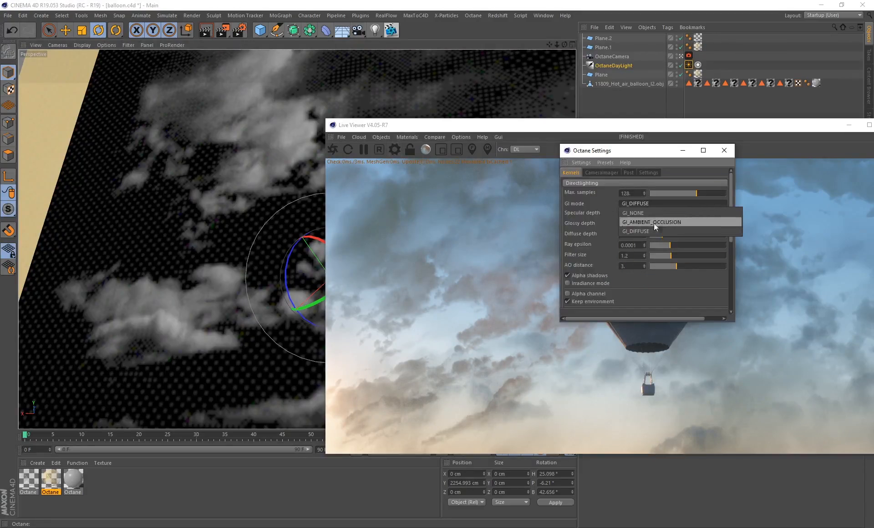
click(657, 223)
drag(647, 155, 196, 148)
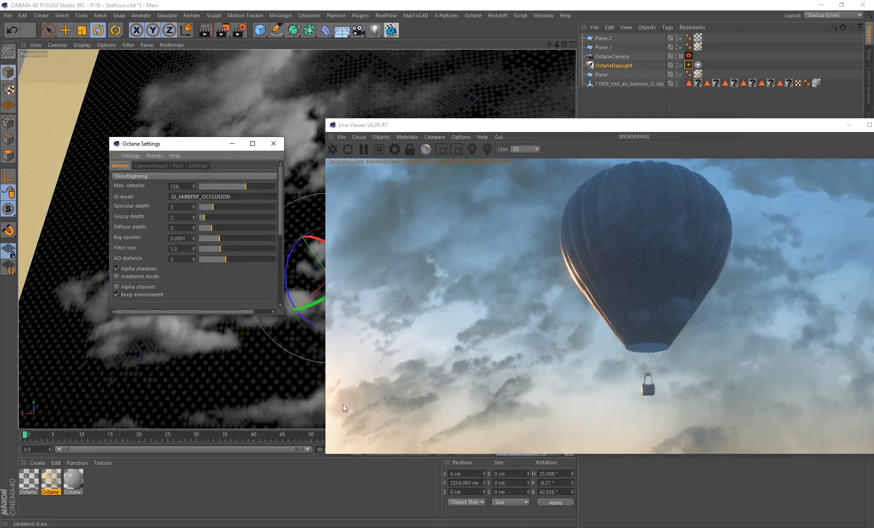
click(225, 197)
click(204, 220)
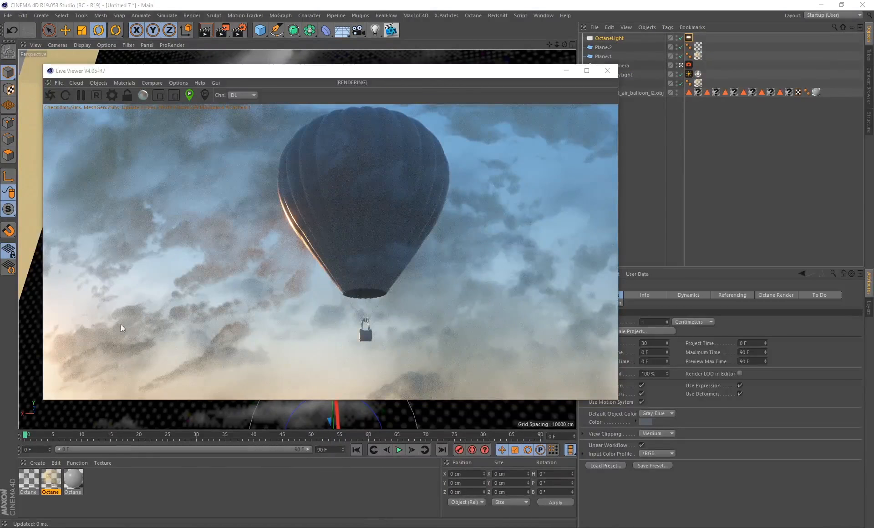
Raise the sky turbidity of the Octane Daylight tag to about 11.43
drag(440, 74, 400, 82)
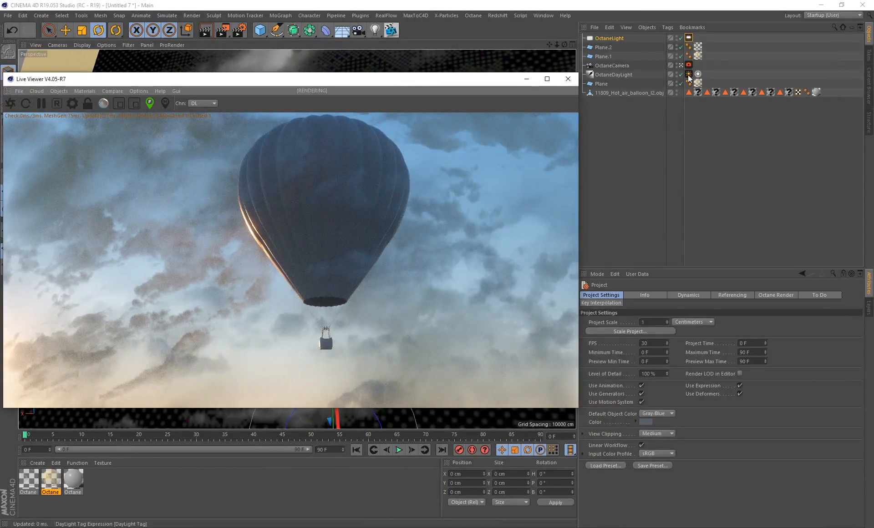
click(689, 75)
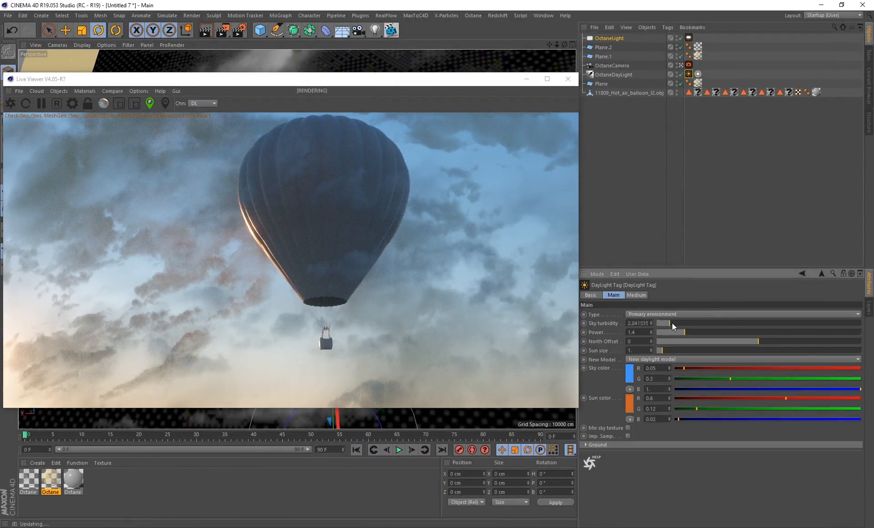
drag(673, 323, 786, 323)
drag(149, 77, 190, 59)
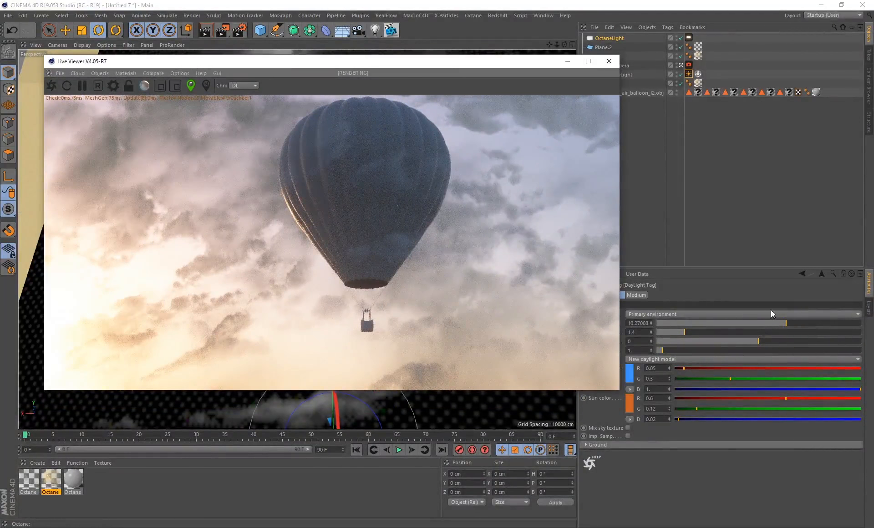
drag(800, 323, 804, 323)
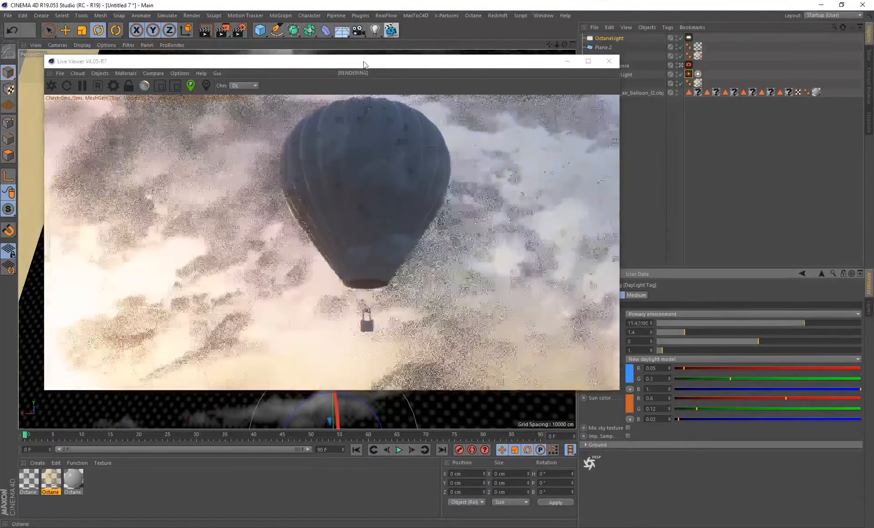
In the Octane camera tag's imager settings, lower the gamma to about 1.6 and the exposure to about 0.68
drag(363, 64, 328, 65)
click(689, 64)
click(721, 295)
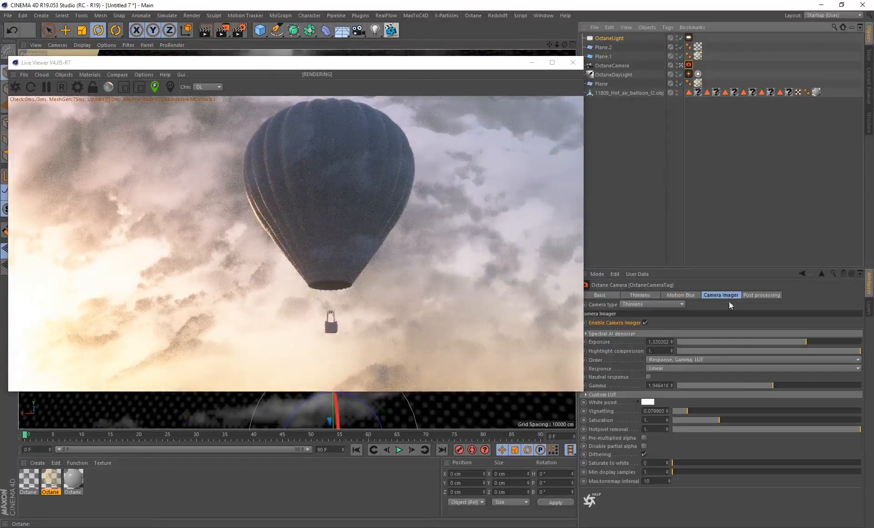
mouse_move(780, 387)
mouse_down()
mouse_move(757, 386)
mouse_move(767, 389)
mouse_up()
drag(800, 342, 794, 342)
drag(767, 386, 768, 386)
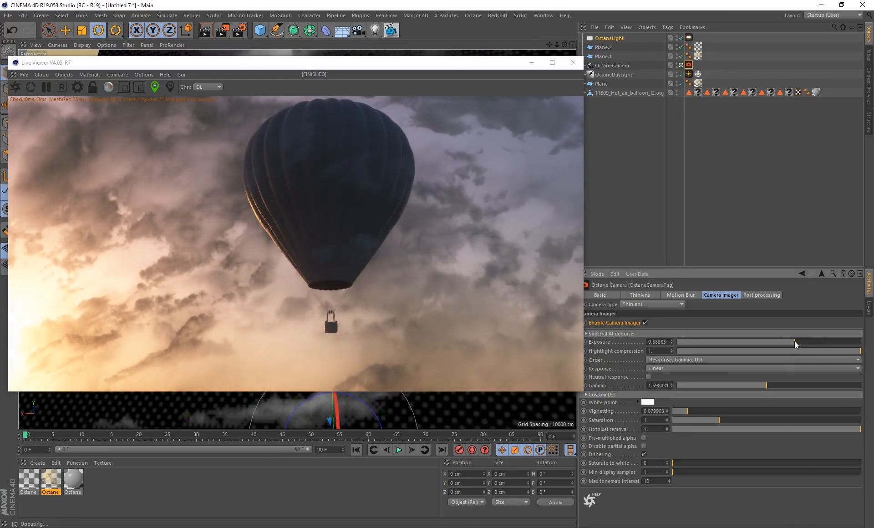
Desaturate the original cloud material's diffuse colour to S 8%
drag(207, 66, 248, 59)
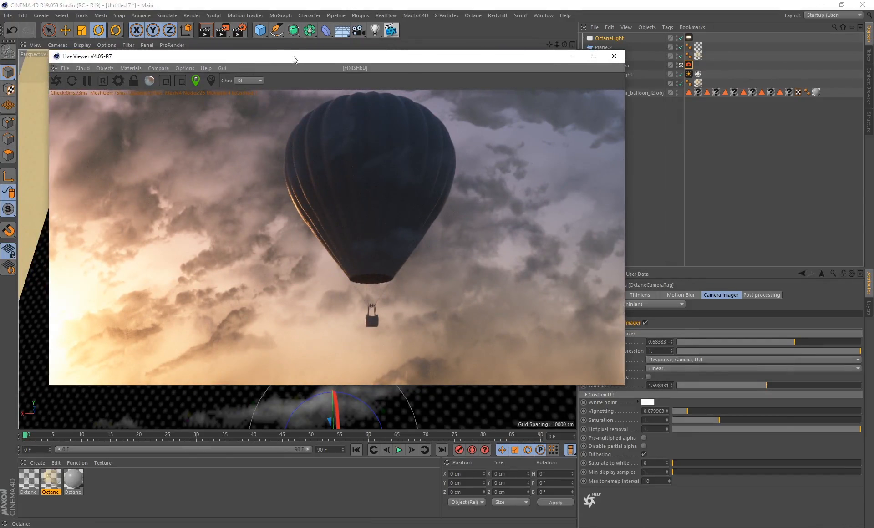
drag(294, 59, 349, 53)
double_click(51, 480)
click(255, 99)
drag(256, 111, 227, 111)
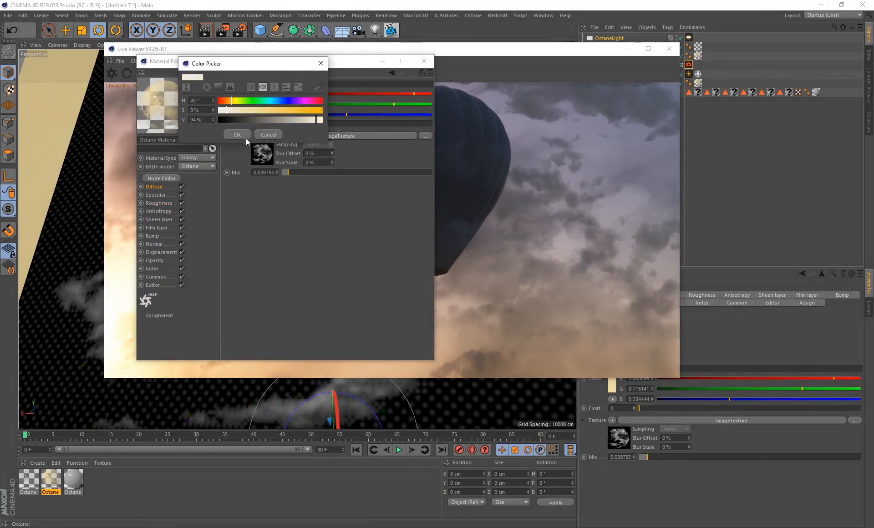
click(242, 136)
Raise the original cloud material's index to about 6.2 and close its editor
click(151, 269)
drag(215, 61, 523, 234)
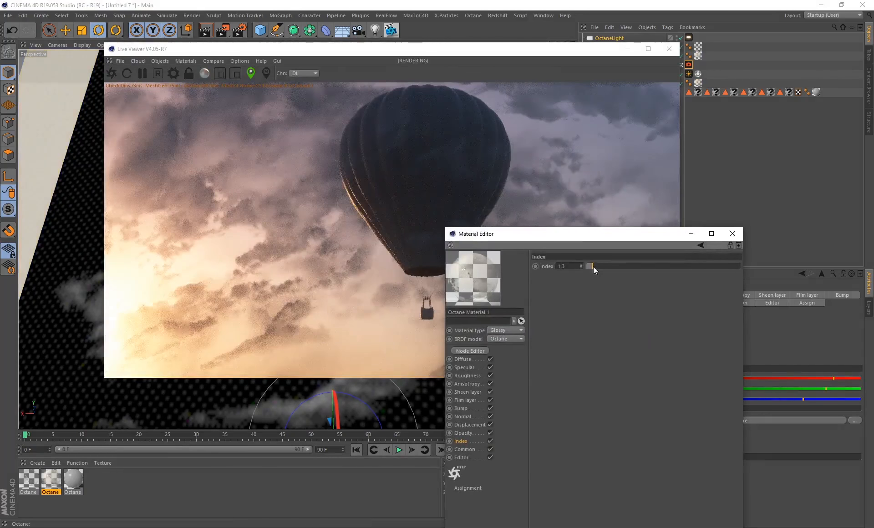
drag(594, 266, 646, 266)
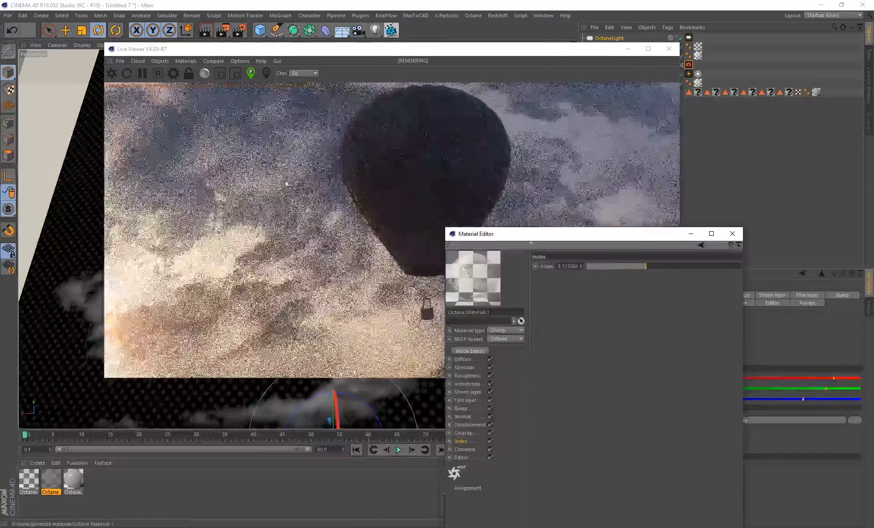
mouse_move(629, 268)
mouse_down()
mouse_move(616, 273)
mouse_move(694, 277)
mouse_move(587, 272)
mouse_move(701, 266)
mouse_up()
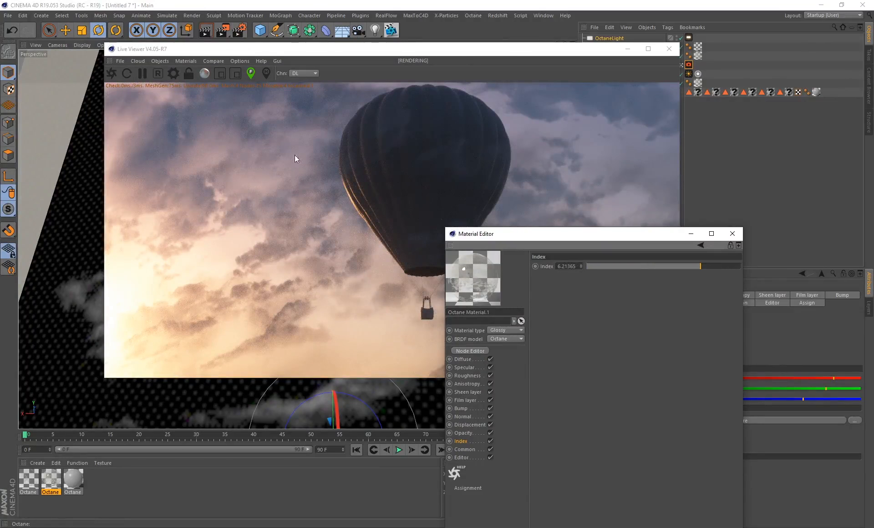
click(732, 233)
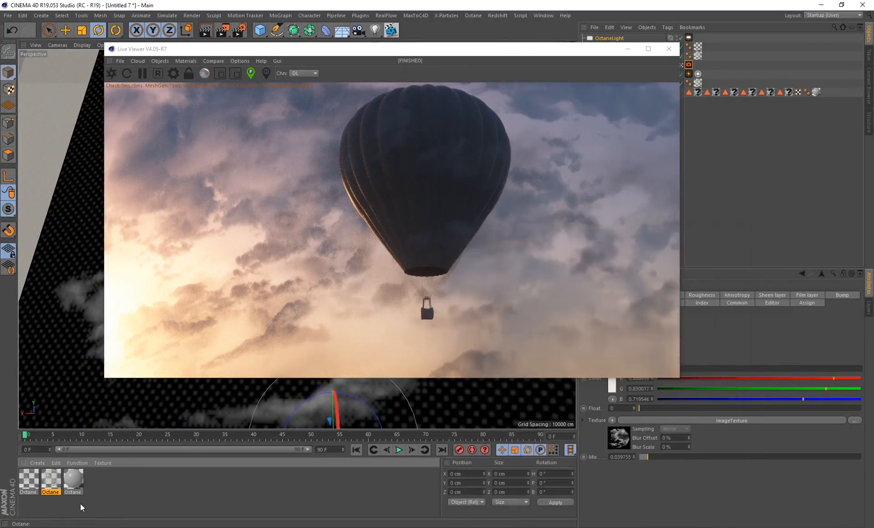
Set the roughness float of the other cloud material to about 0.15 and close its editor
click(33, 481)
double_click(33, 481)
click(500, 298)
drag(625, 219, 647, 219)
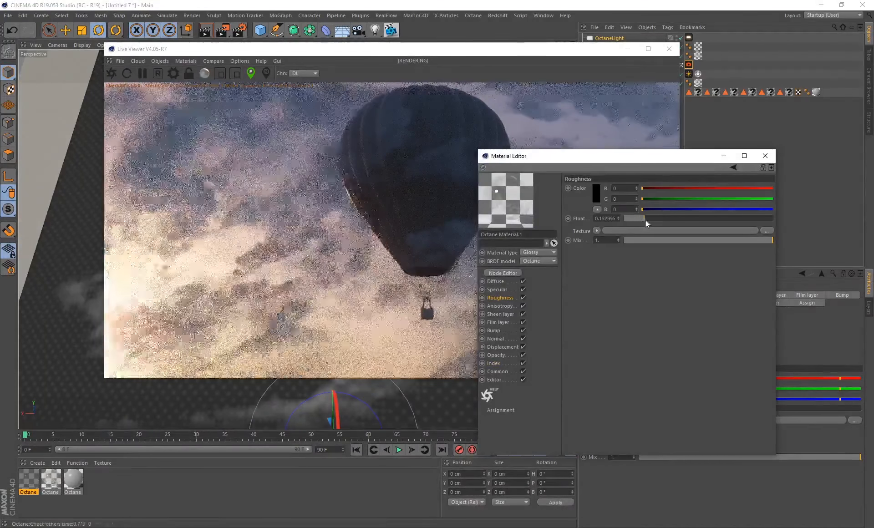
click(765, 156)
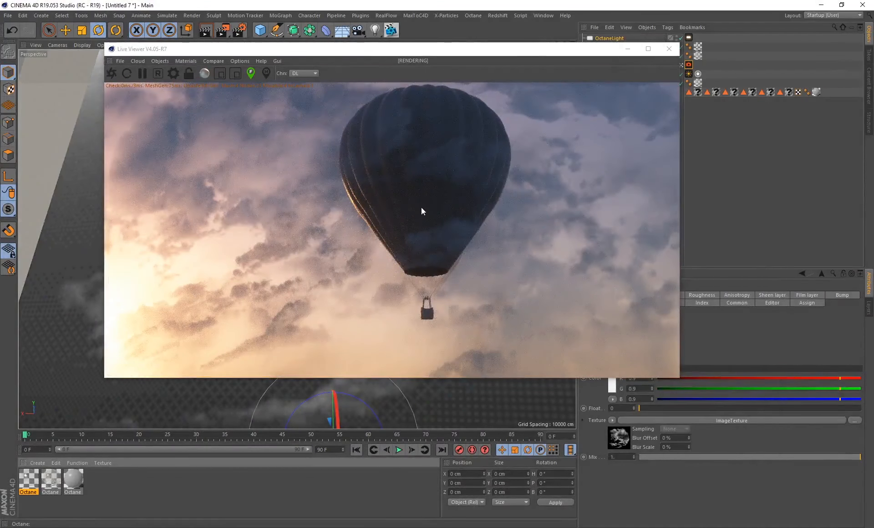
Raise the original cloud material's roughness float to roughly a quarter of its range and close its editor
double_click(48, 479)
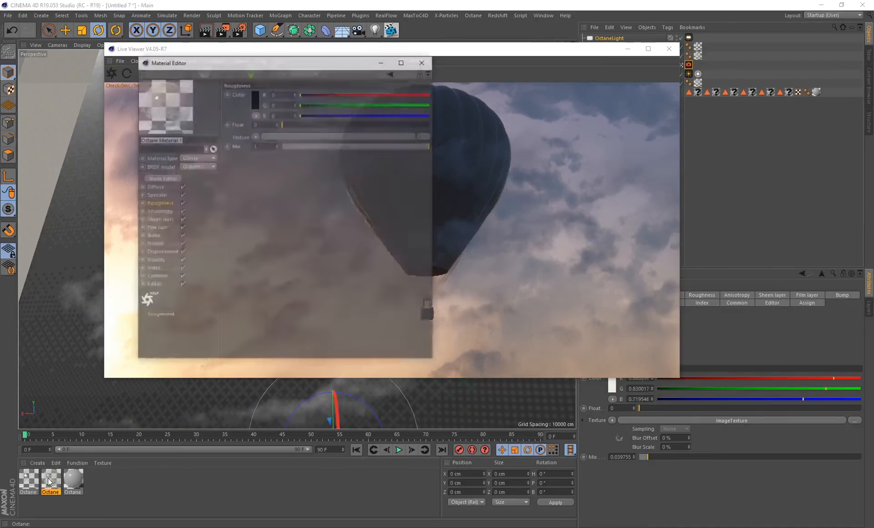
drag(218, 67, 566, 172)
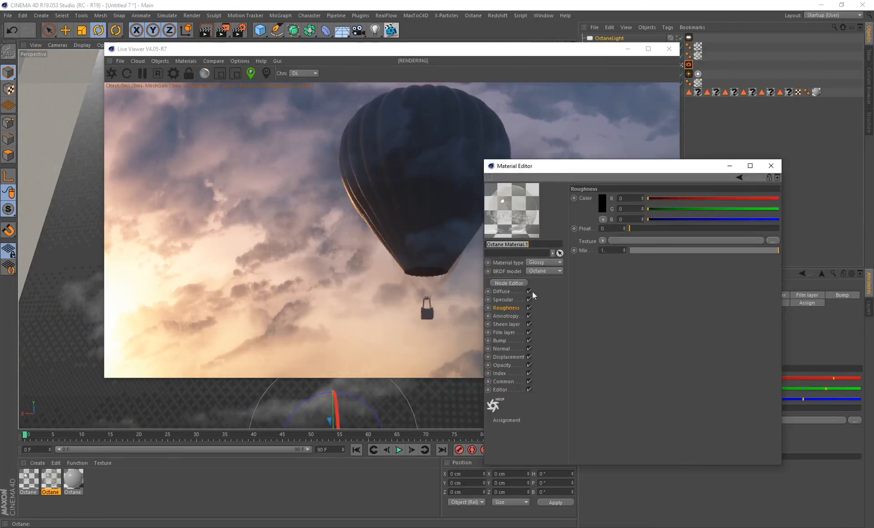
drag(642, 229, 664, 229)
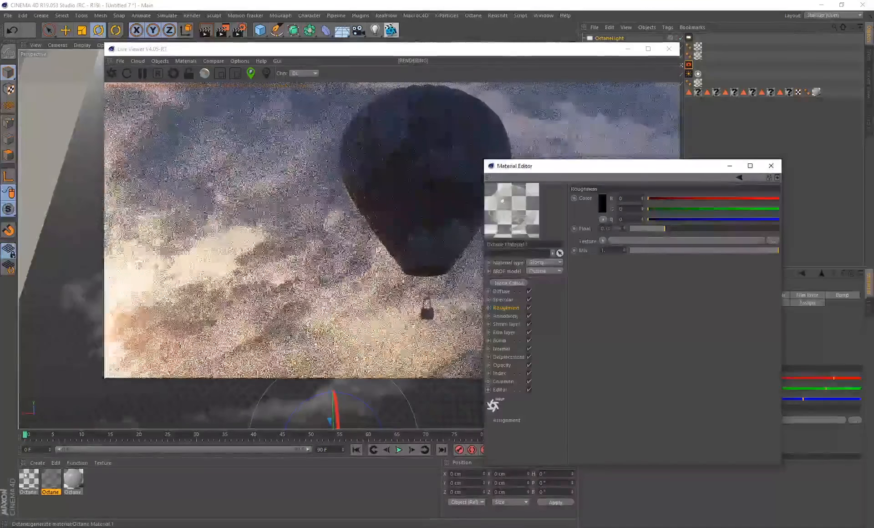
click(771, 166)
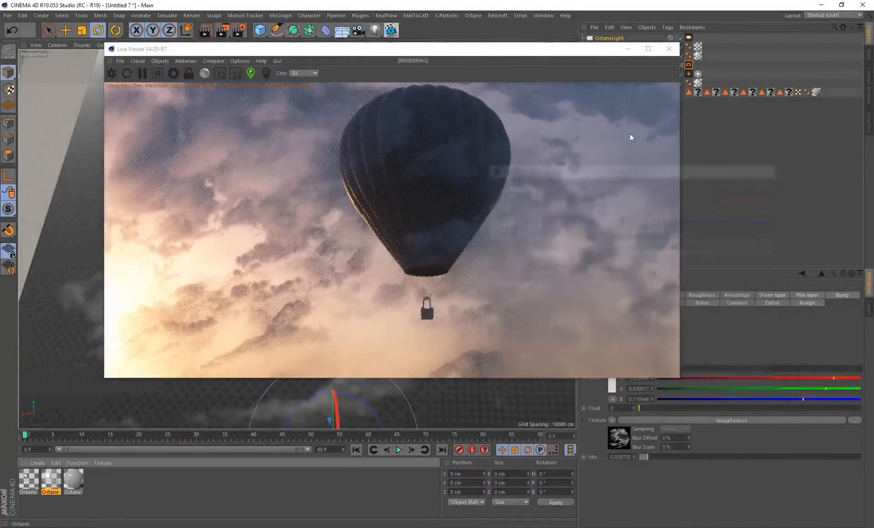
Review the main settings of the Octane Daylight tag alongside the live render
drag(442, 49, 319, 59)
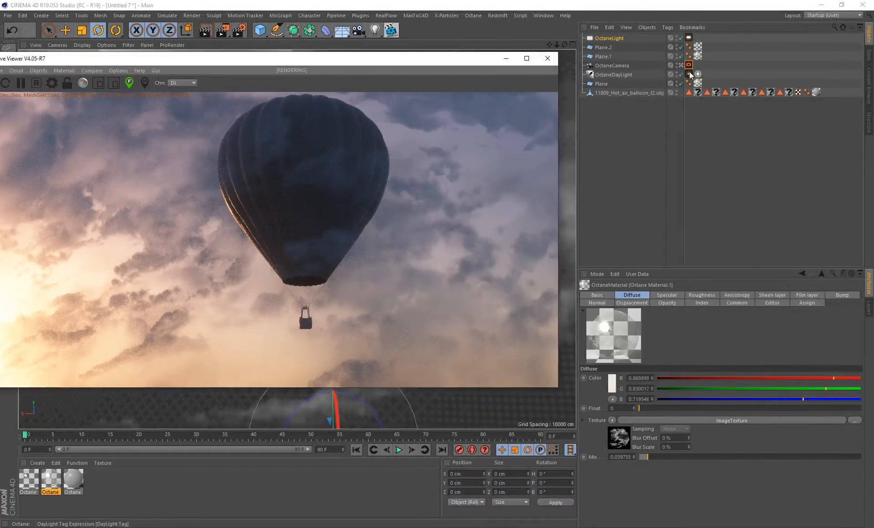
click(689, 74)
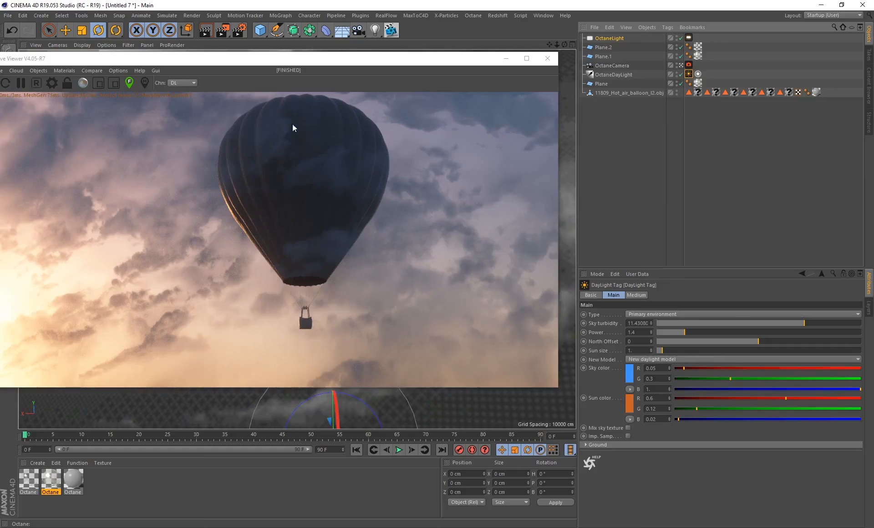
drag(253, 61, 481, 89)
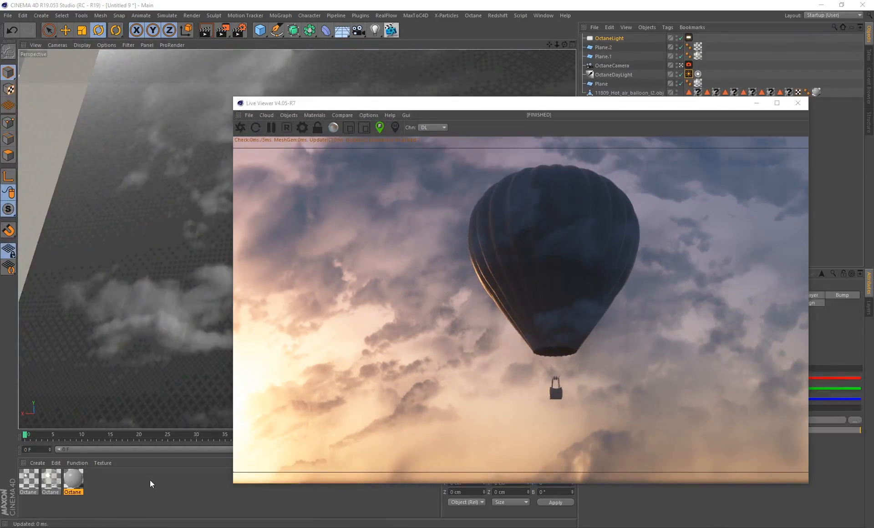
Duplicate the grey balloon material and load the red, yellow and blue image into the copy's diffuse channel as an ImageTexture
ctrl+drag(75, 480, 21, 483)
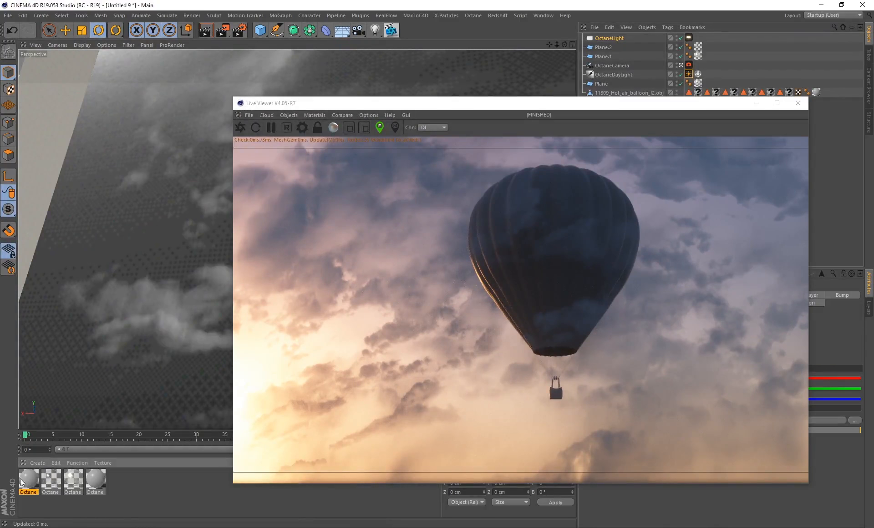
double_click(29, 481)
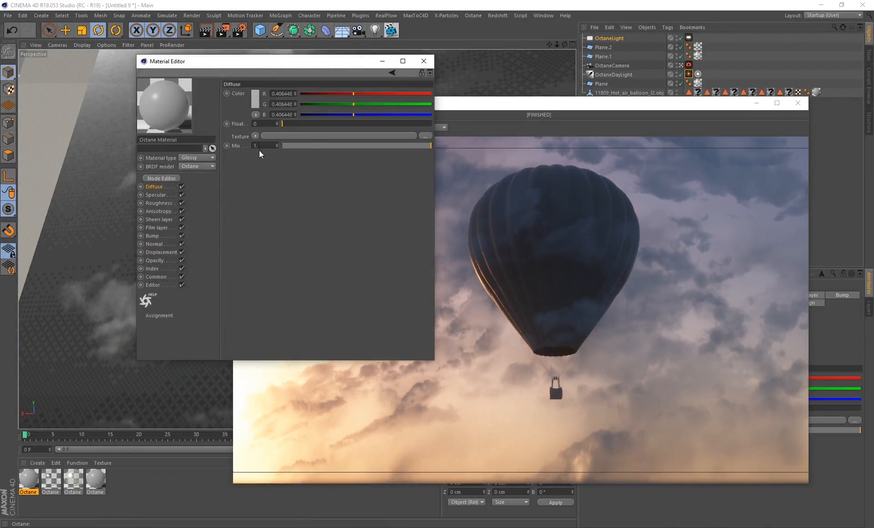
click(256, 136)
mouse_move(300, 316)
click(340, 285)
click(262, 155)
click(430, 105)
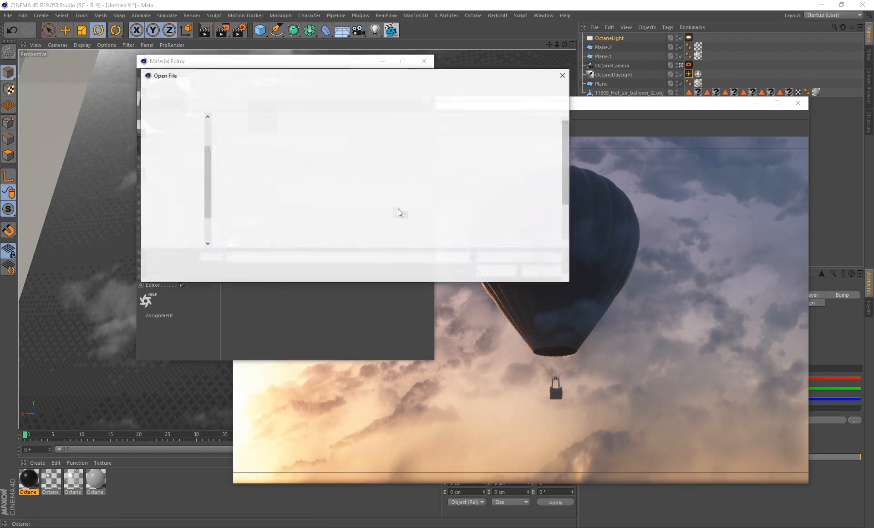
click(303, 160)
click(501, 268)
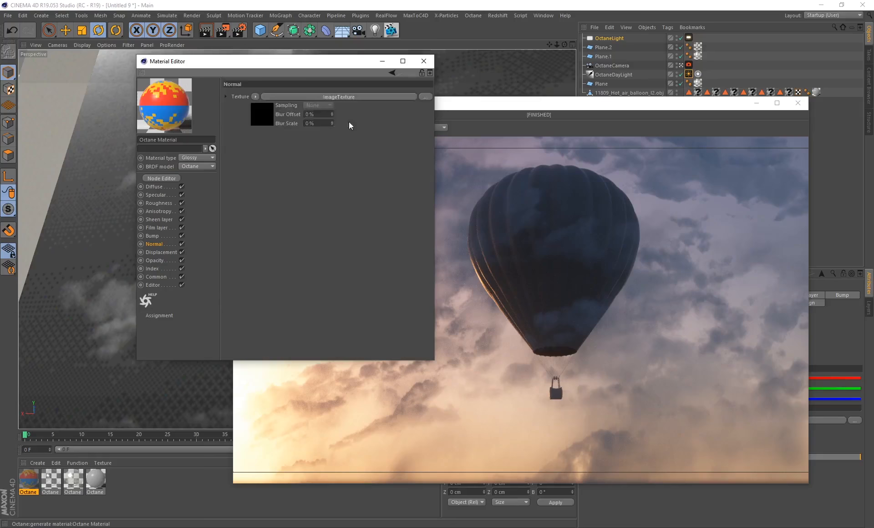
Load the purple normal map image into the balloon material's Normal ImageTexture and close the material editor
click(425, 101)
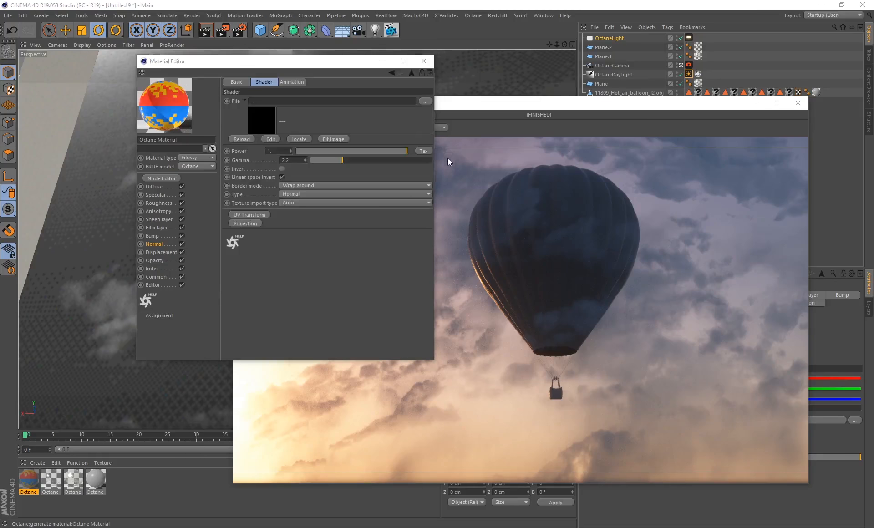
click(239, 238)
click(497, 271)
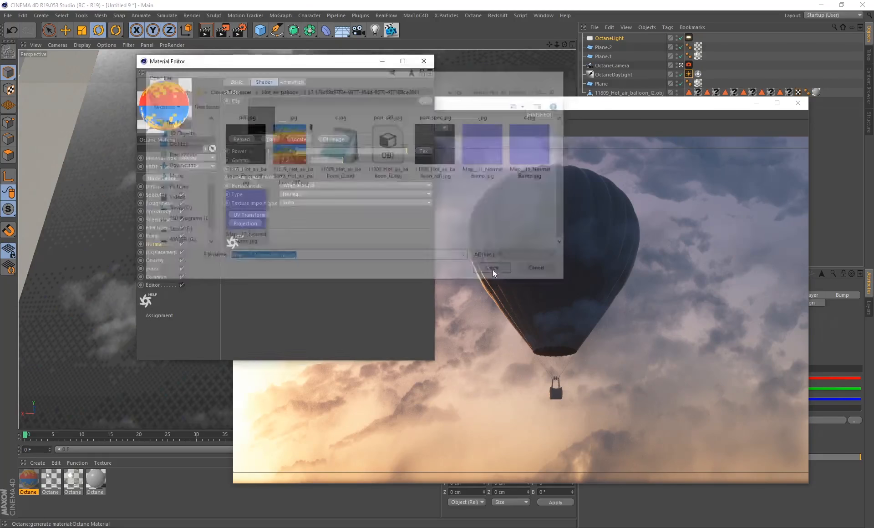
click(490, 298)
click(424, 61)
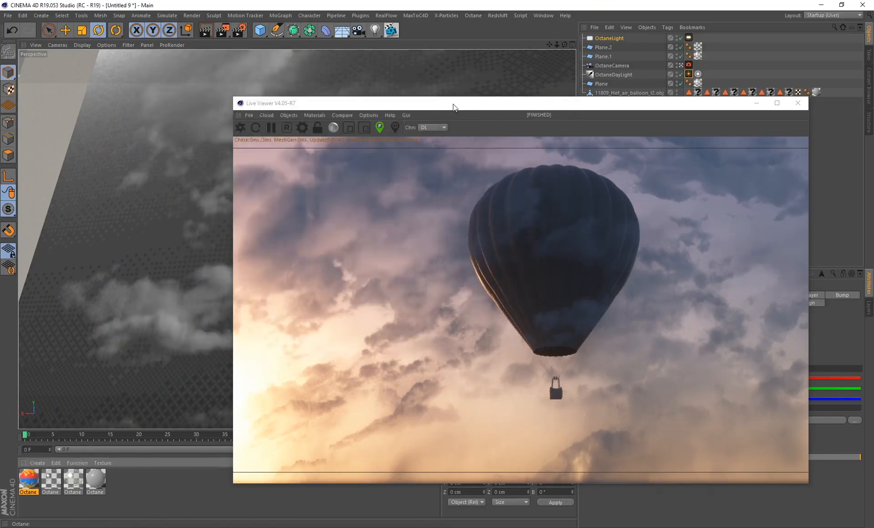
Apply the red, yellow and blue material to the balloon object and return to the OctaneCamera view
drag(503, 103, 558, 226)
click(681, 66)
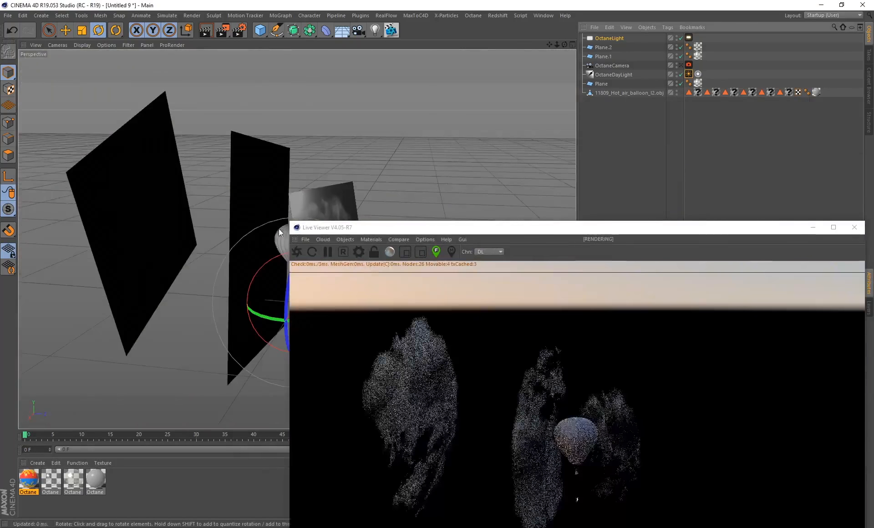
drag(462, 228, 529, 220)
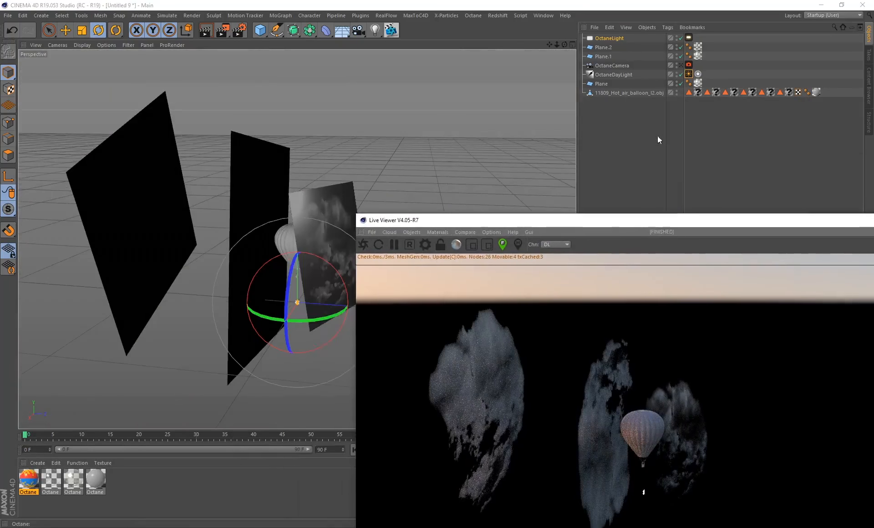
click(707, 92)
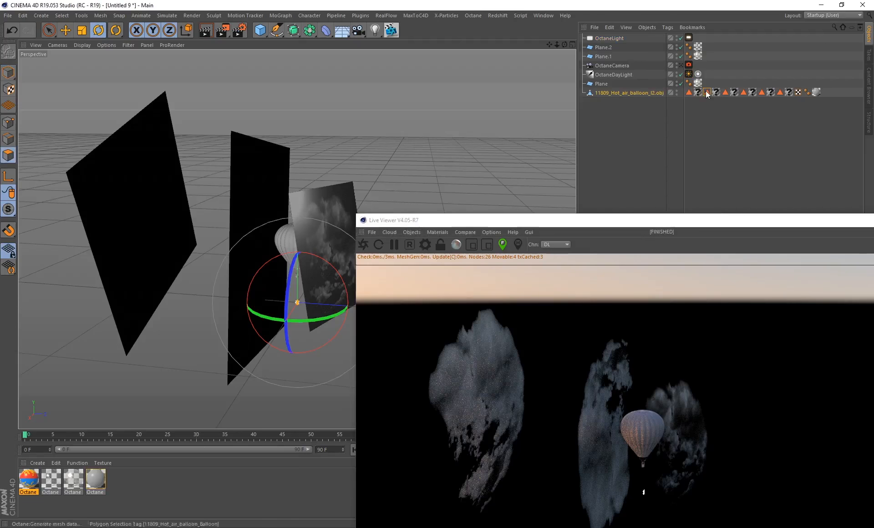
drag(36, 490, 288, 232)
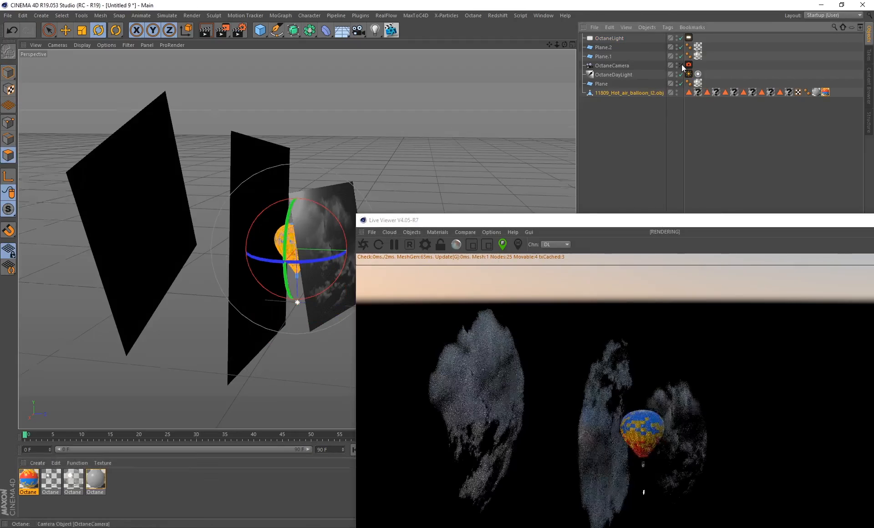
click(682, 65)
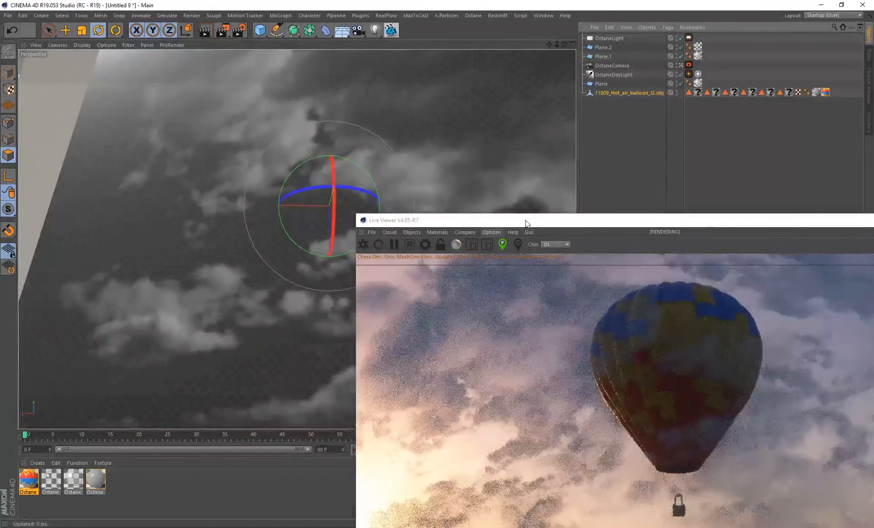
drag(526, 221, 417, 138)
Invert the diffuse ImageTexture of the coloured balloon material and close its editor
double_click(32, 481)
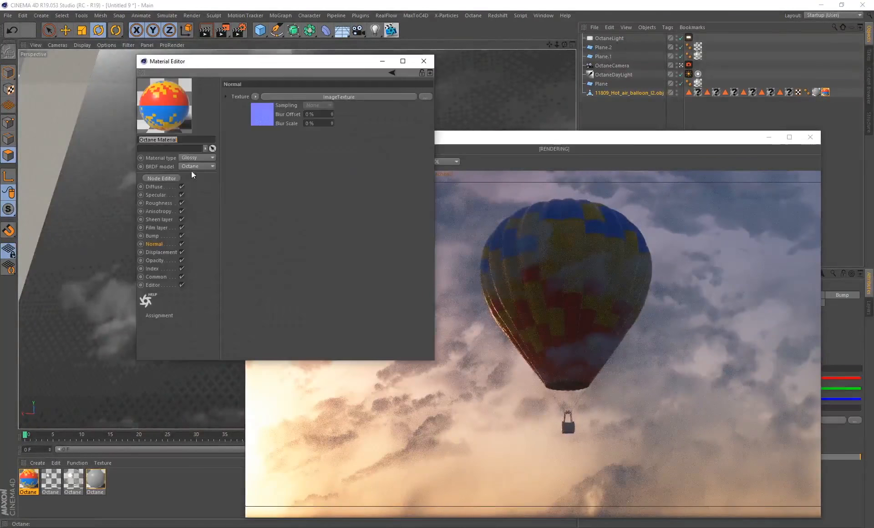
click(155, 187)
click(257, 151)
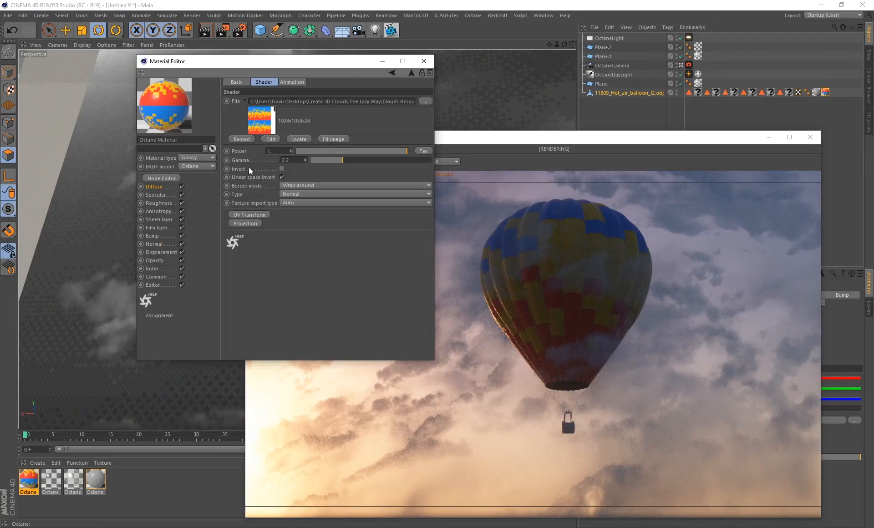
click(283, 169)
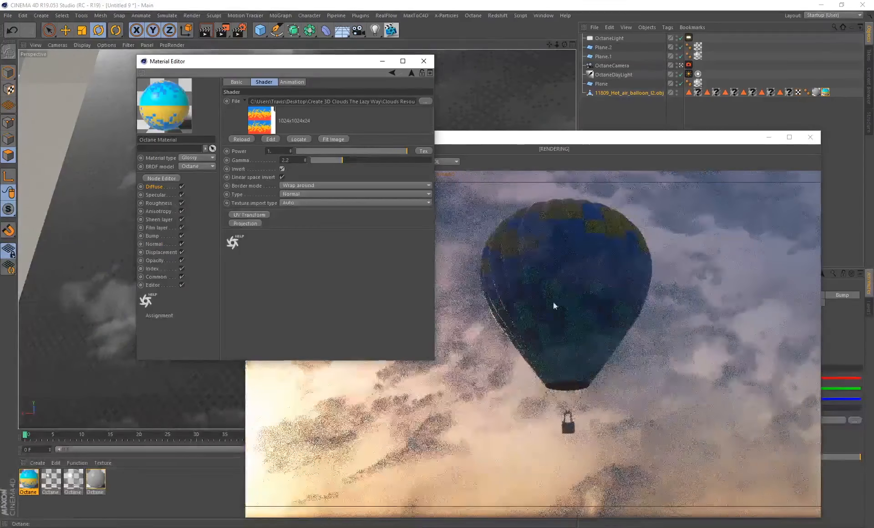
click(424, 61)
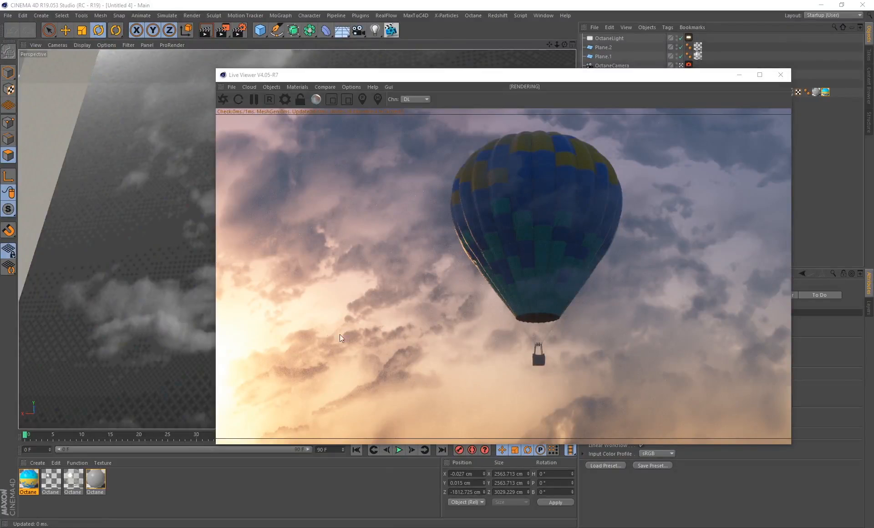
Change the material type of the cloud material Octane Material.1 from Glossy to Specular
double_click(72, 479)
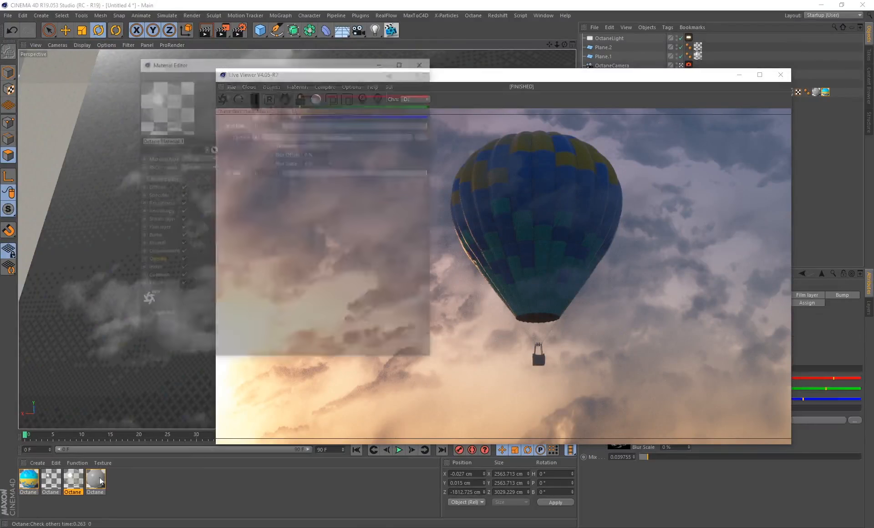
click(195, 158)
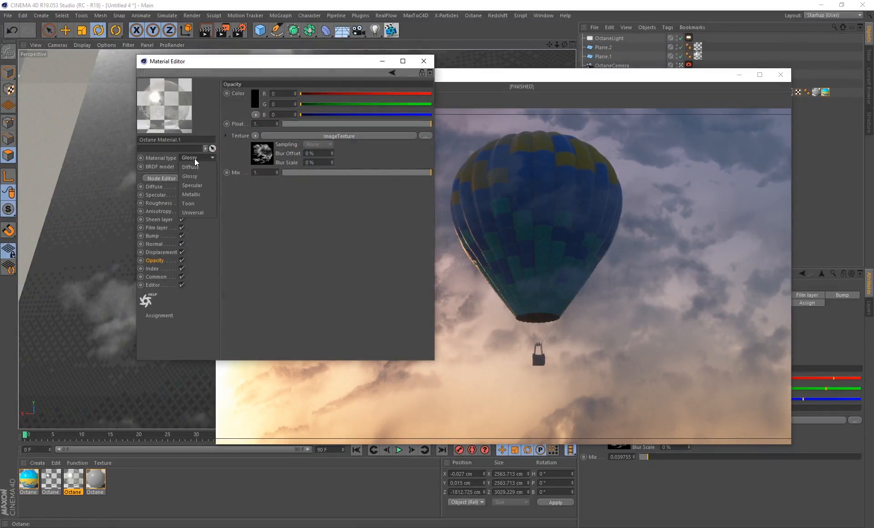
click(199, 185)
drag(283, 61, 187, 255)
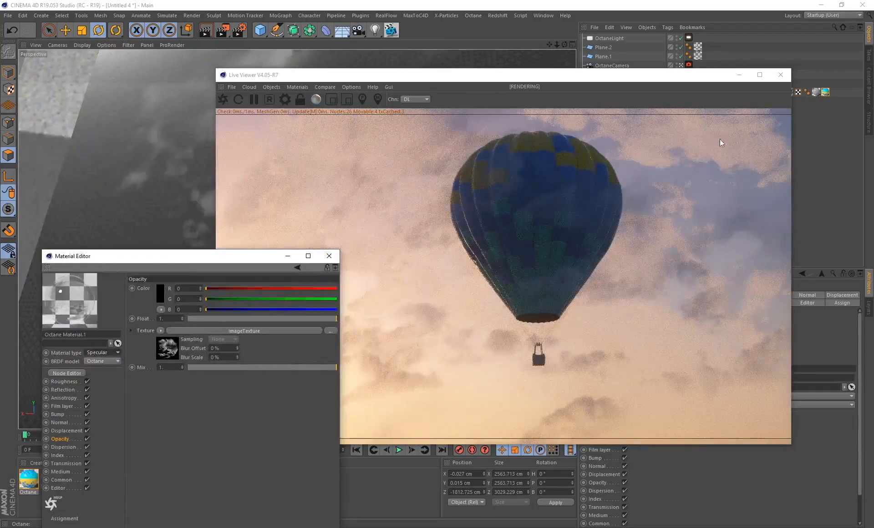
drag(205, 256, 182, 92)
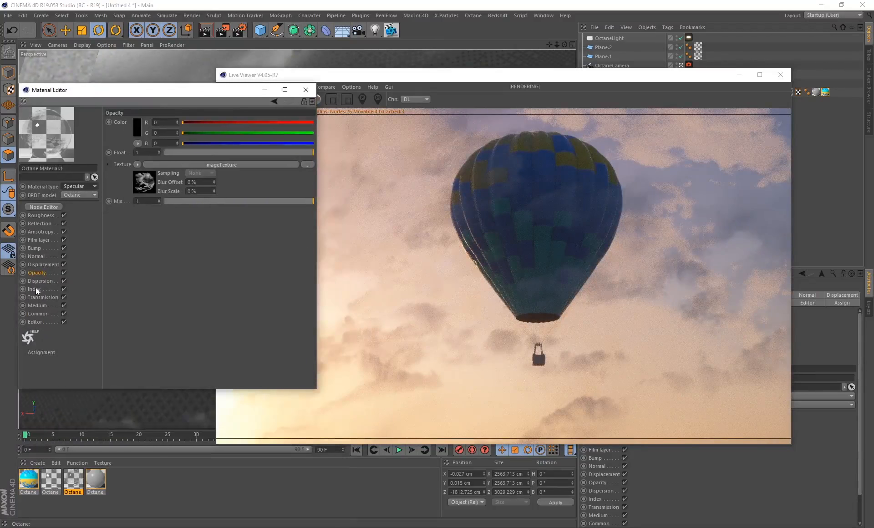
Set the gamma of Octane Material.1's opacity image to about 1.29 and close the material editor
click(144, 183)
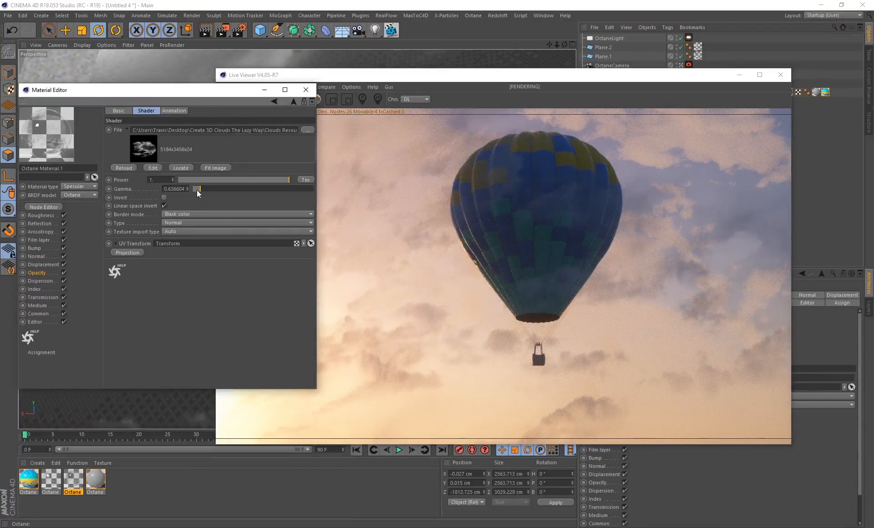
drag(200, 190, 212, 192)
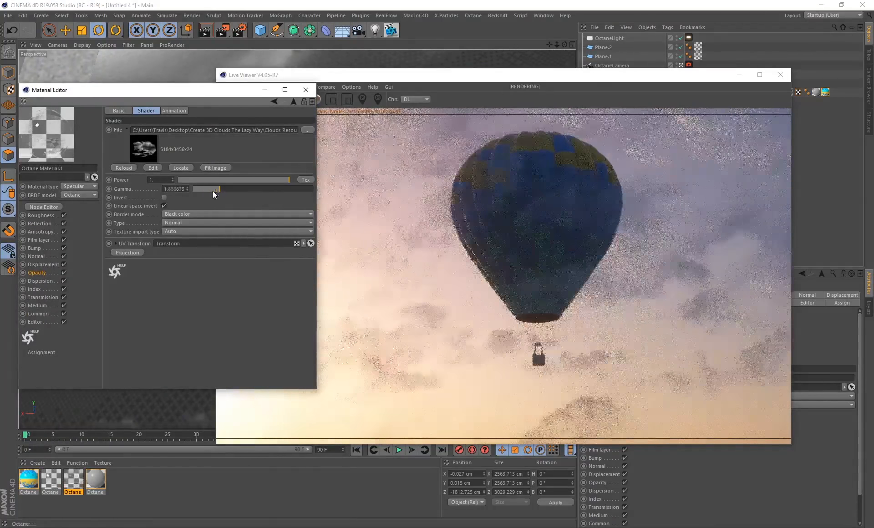
drag(173, 94, 133, 65)
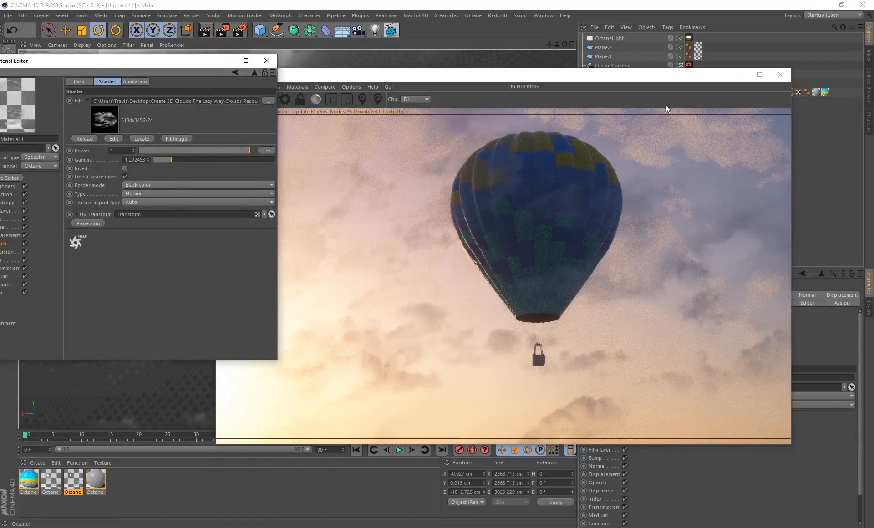
drag(158, 63, 160, 101)
click(269, 103)
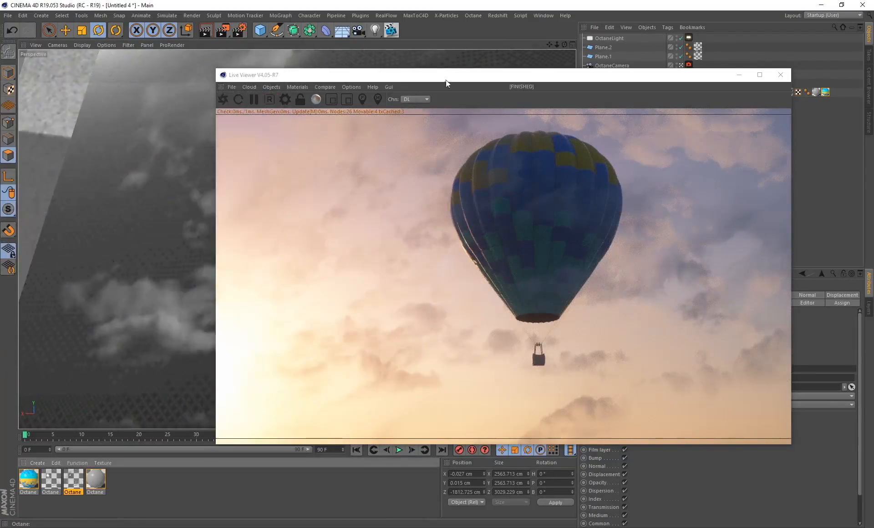
Compare the live render with the cloud object Plane disabled and enabled again
drag(448, 77, 250, 61)
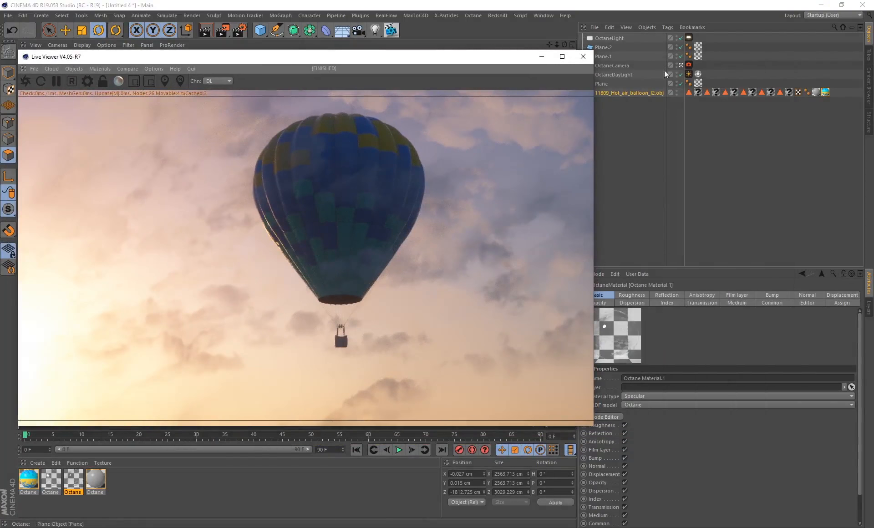
click(682, 84)
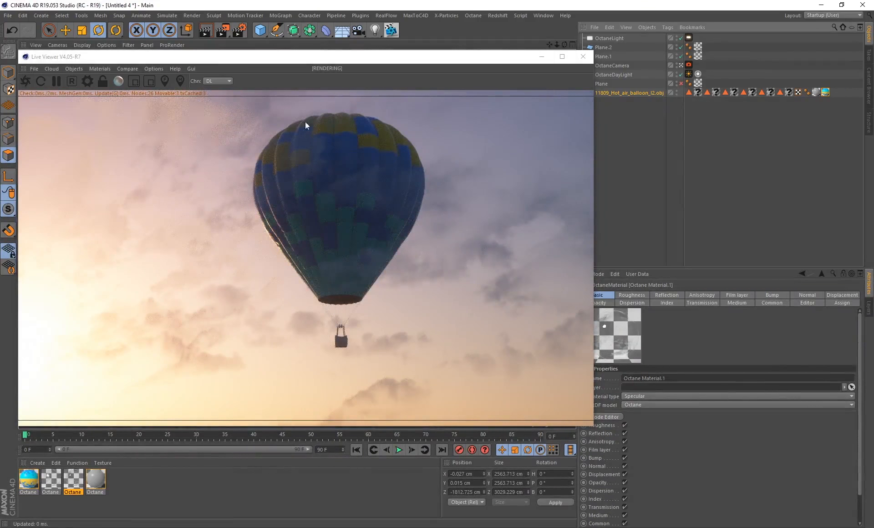
drag(237, 61, 305, 67)
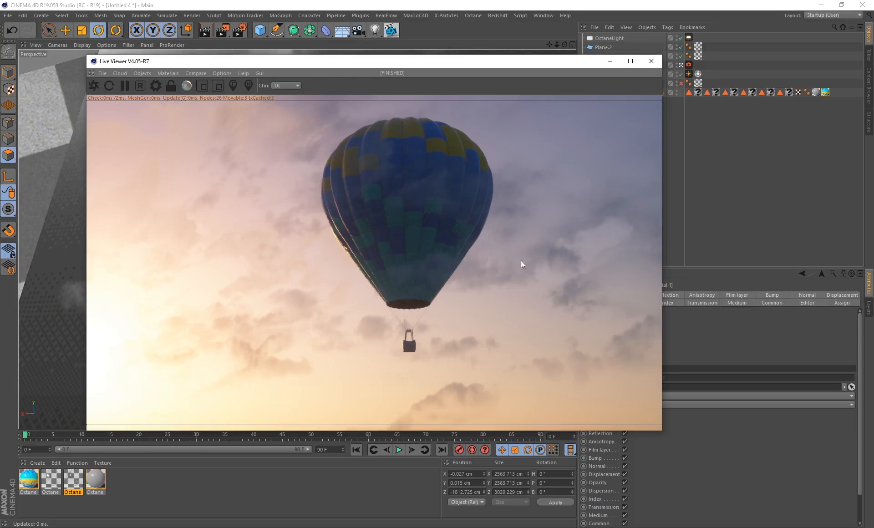
drag(410, 62, 348, 73)
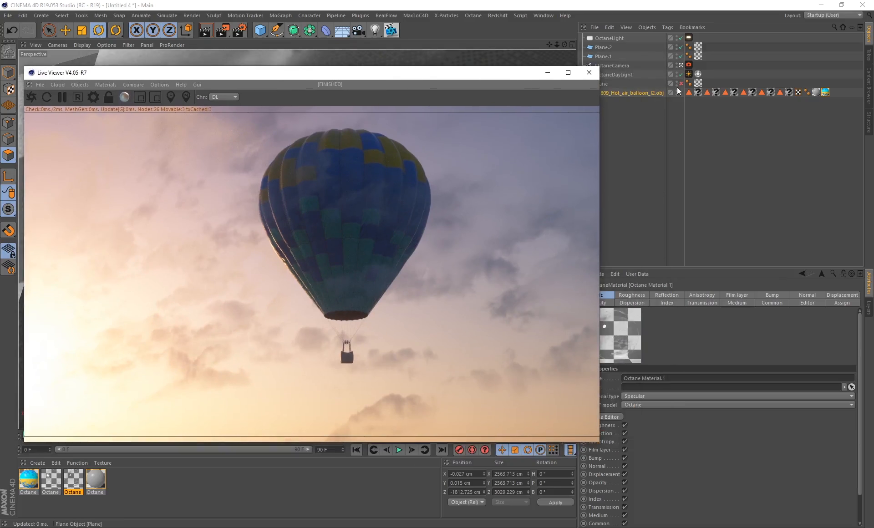
click(681, 84)
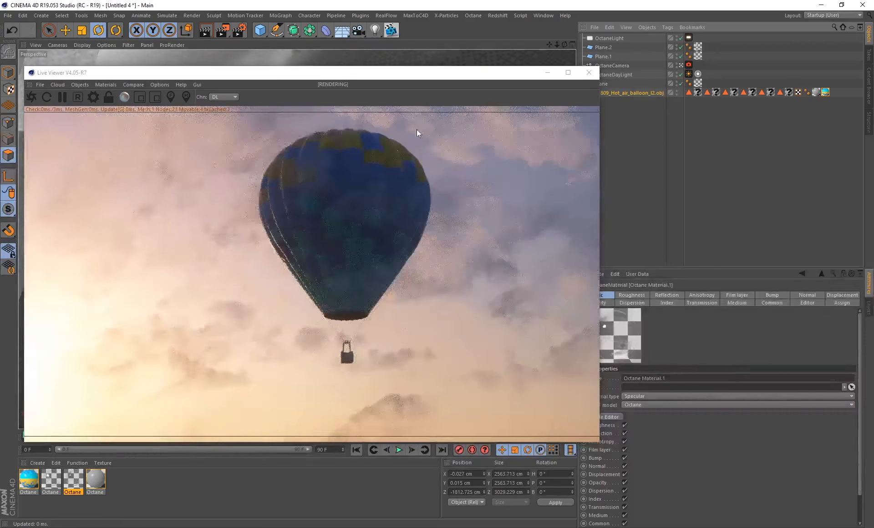
drag(306, 68, 372, 73)
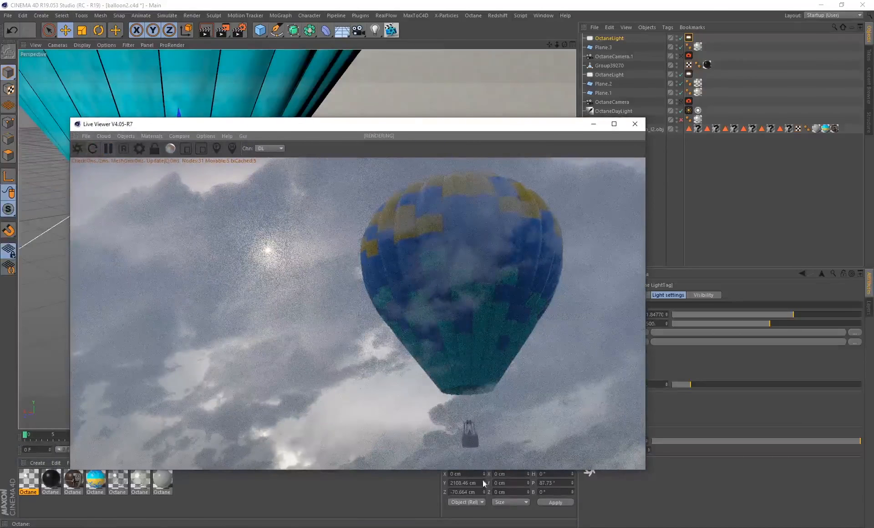
View the balloon2.c4d scene through OctaneCamera.1 and pause the live render
click(682, 38)
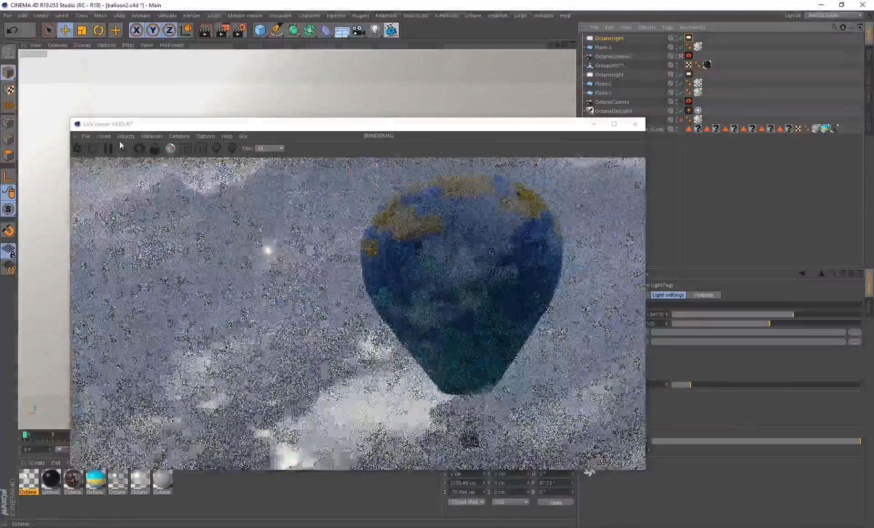
click(125, 135)
mouse_move(143, 174)
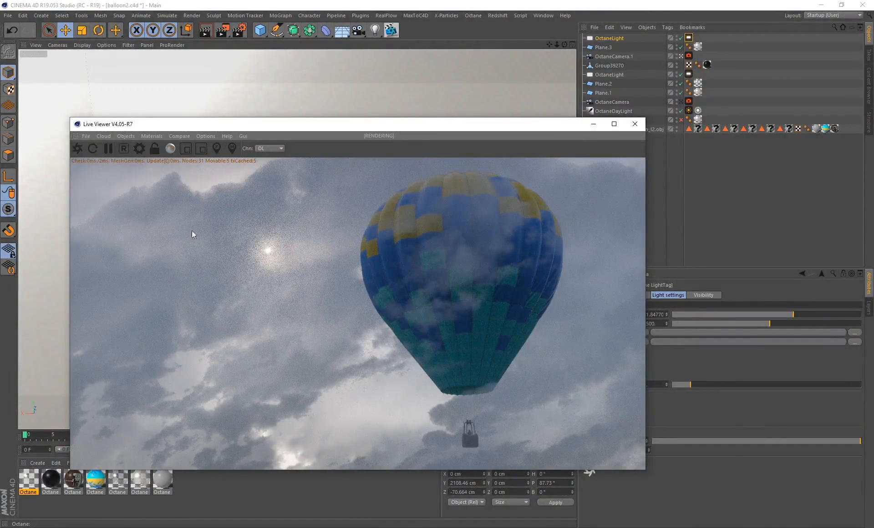
click(108, 148)
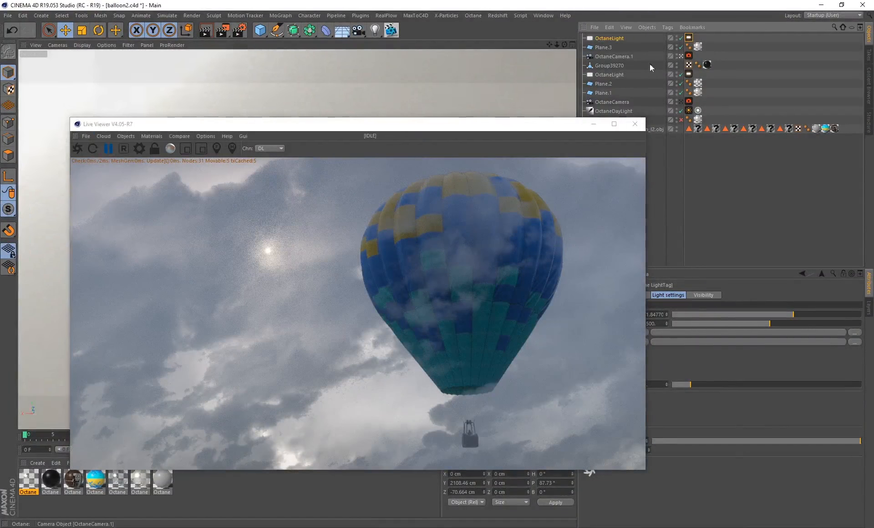
Leave the OctaneCamera.1 view, review the selected OctaneLight tag's visibility and light settings, and resume the live render
click(681, 56)
drag(256, 124, 506, 146)
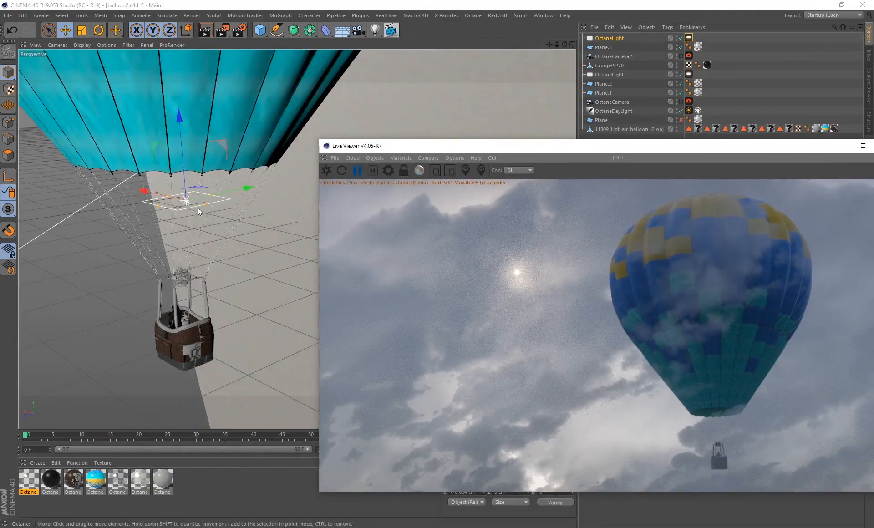
drag(575, 145, 180, 103)
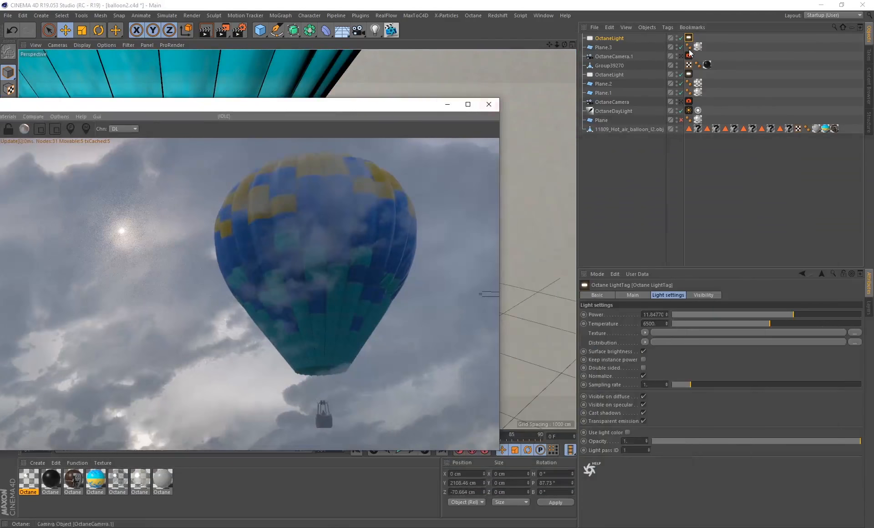
click(707, 295)
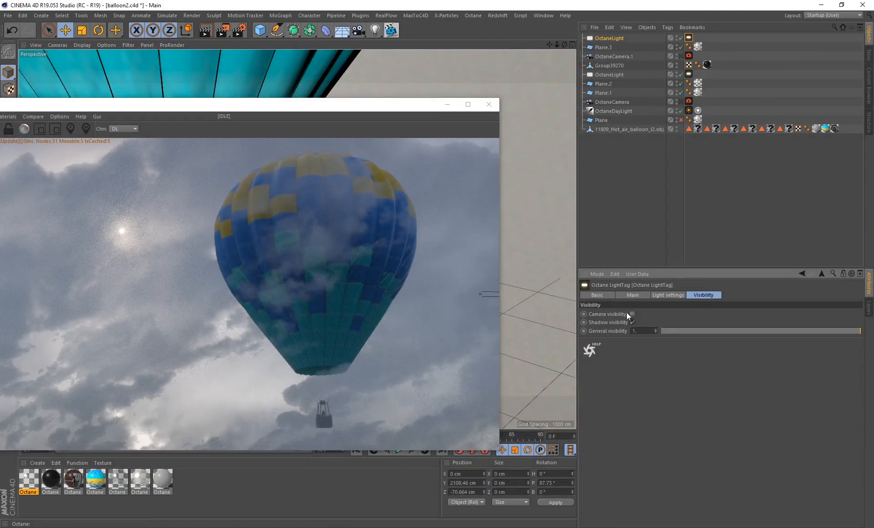
click(668, 295)
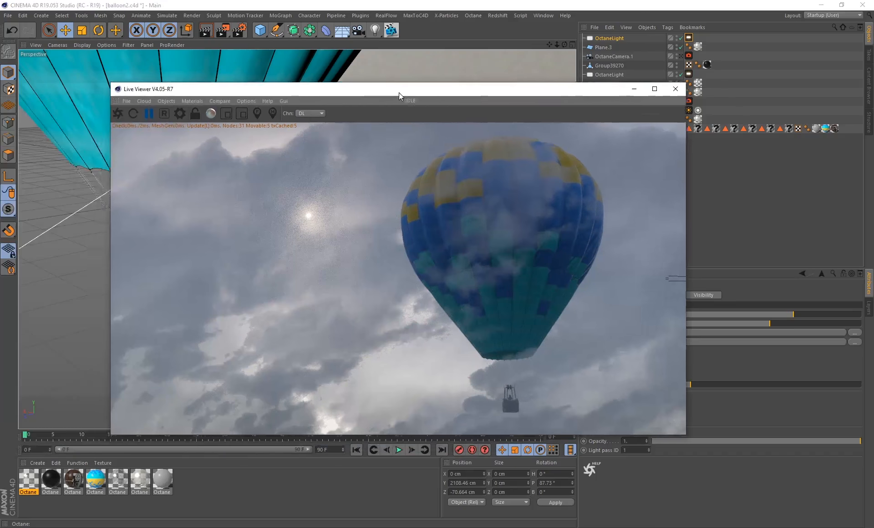
drag(210, 108, 400, 94)
click(140, 115)
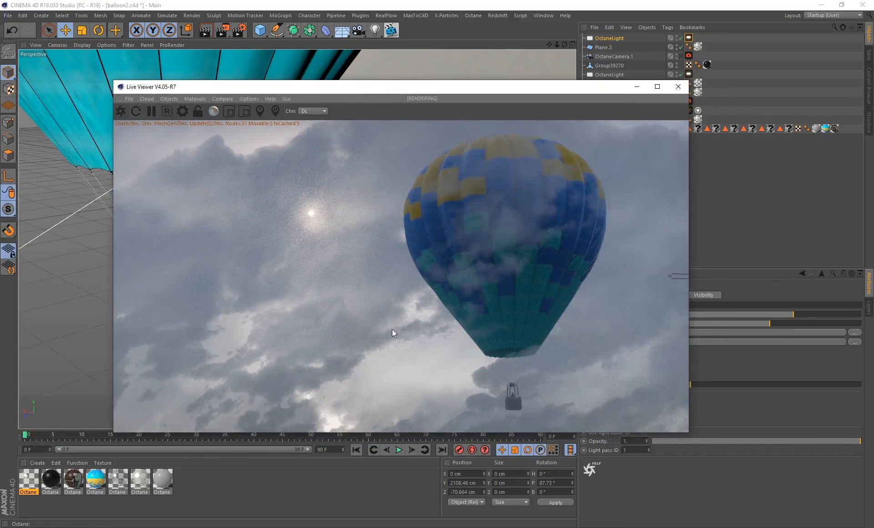
Inspect the arrangement of the layered cloud planes and the balloon from outside the camera view
drag(331, 90, 446, 149)
alt+right_drag(456, 97, 314, 132)
alt+drag(143, 186, 396, 227)
alt+right_drag(410, 100, 314, 128)
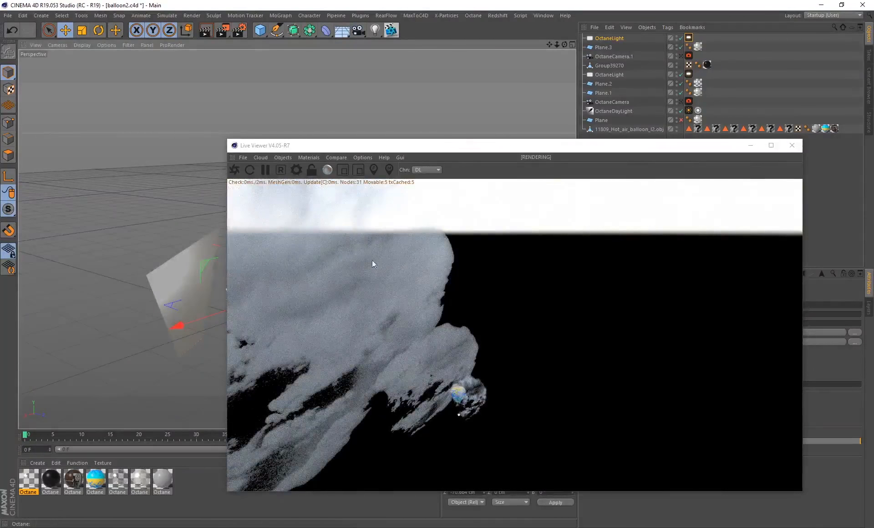
Return to the OctaneCamera.1 view and reposition the live render window to review the balloon and clouds
click(681, 56)
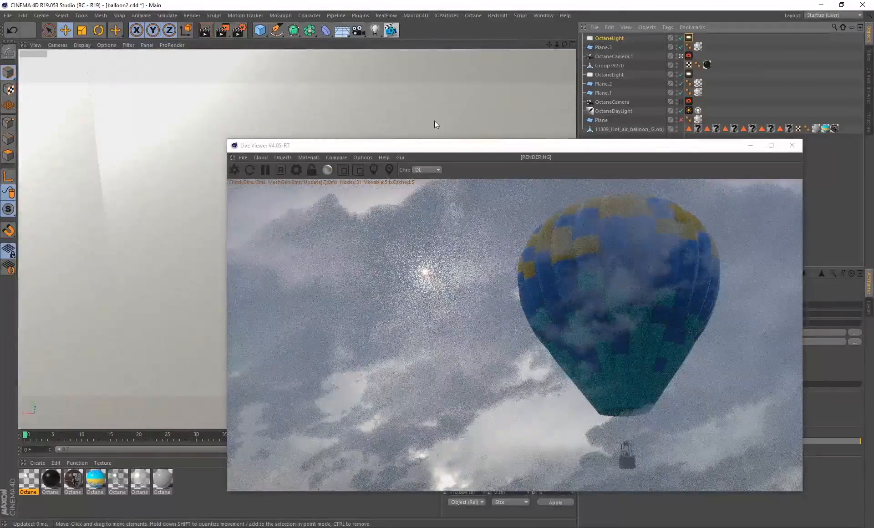
drag(465, 150, 438, 136)
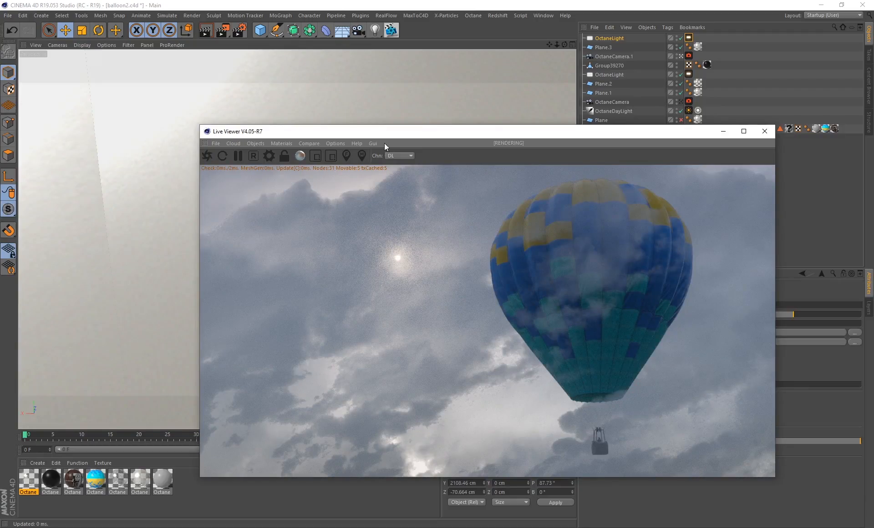
drag(395, 130, 327, 93)
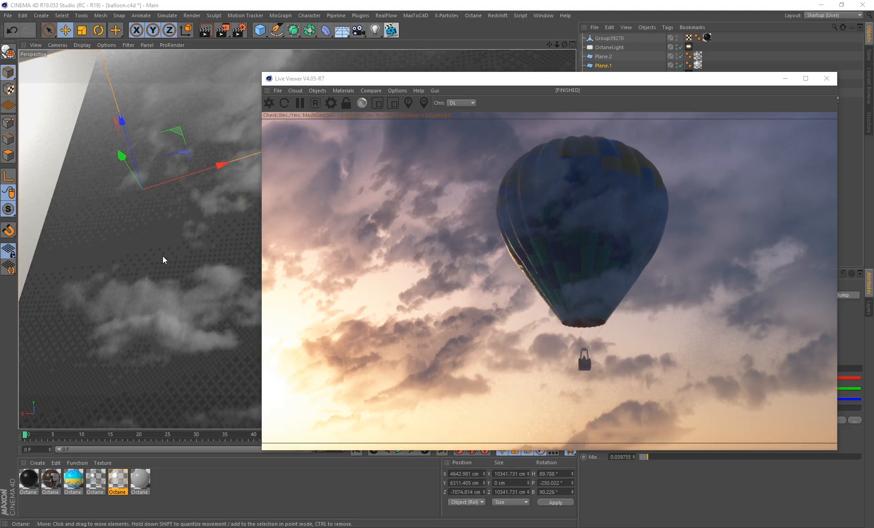
In balloon.c4d, load pngfuel.com (1).png as the diffuse image of Octane Material.1, without copying it to the project location
double_click(114, 478)
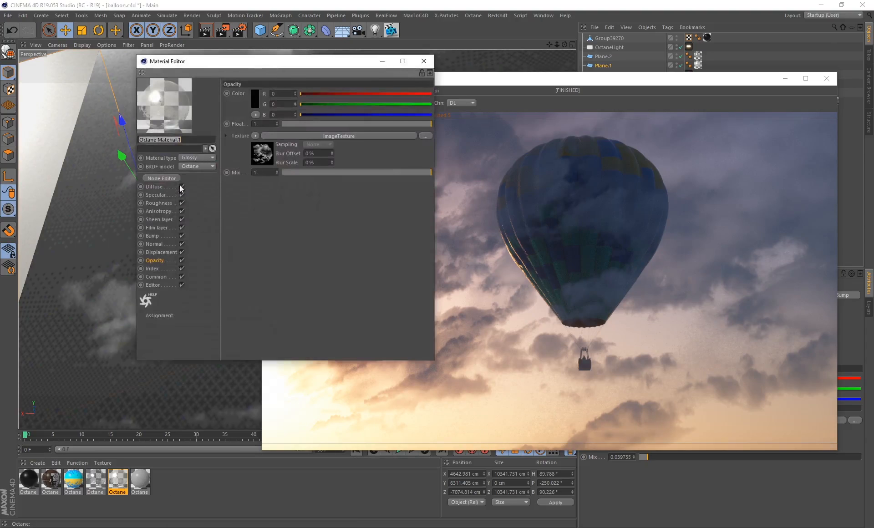
click(164, 178)
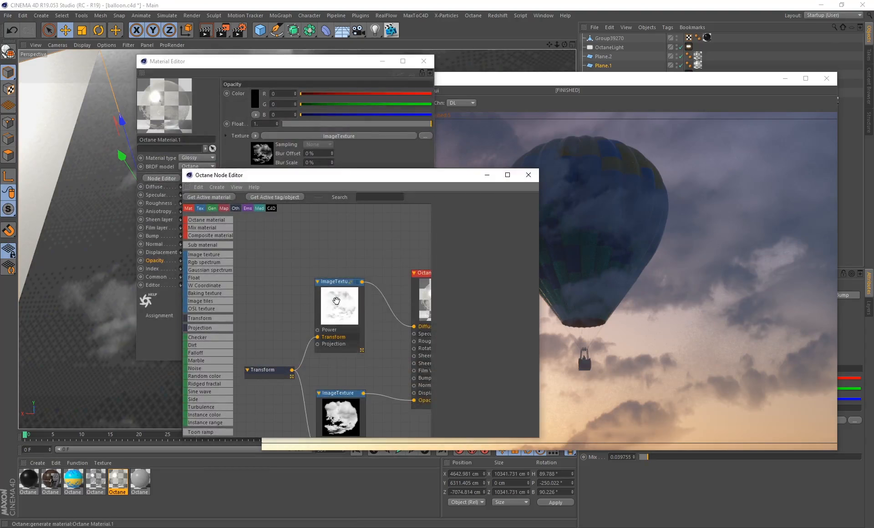
click(347, 296)
drag(466, 435, 496, 435)
click(527, 227)
click(291, 327)
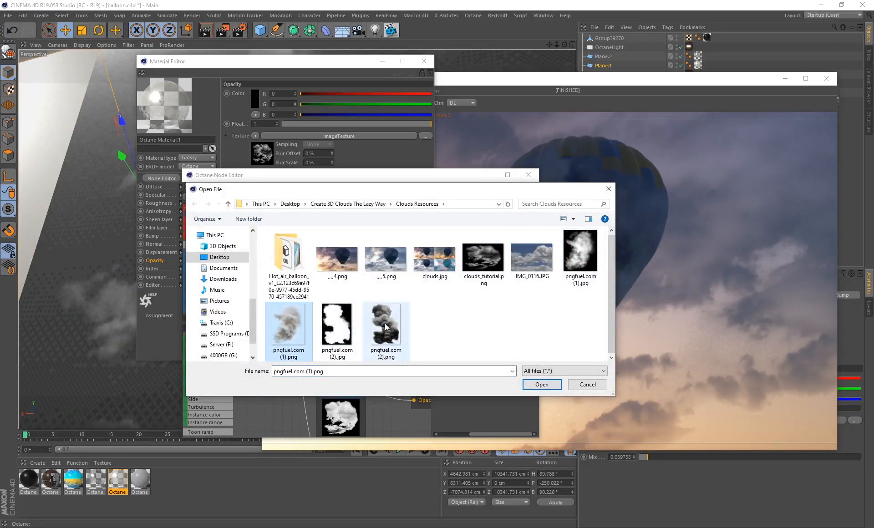
click(545, 385)
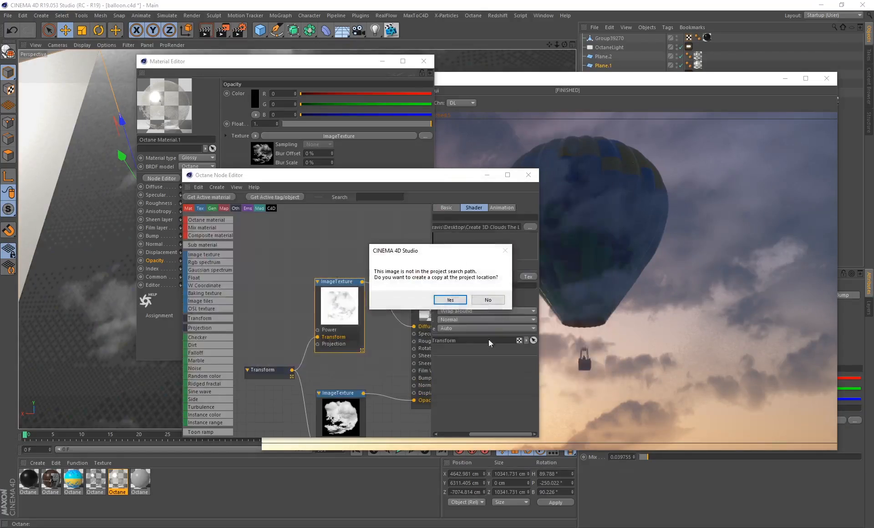
click(486, 300)
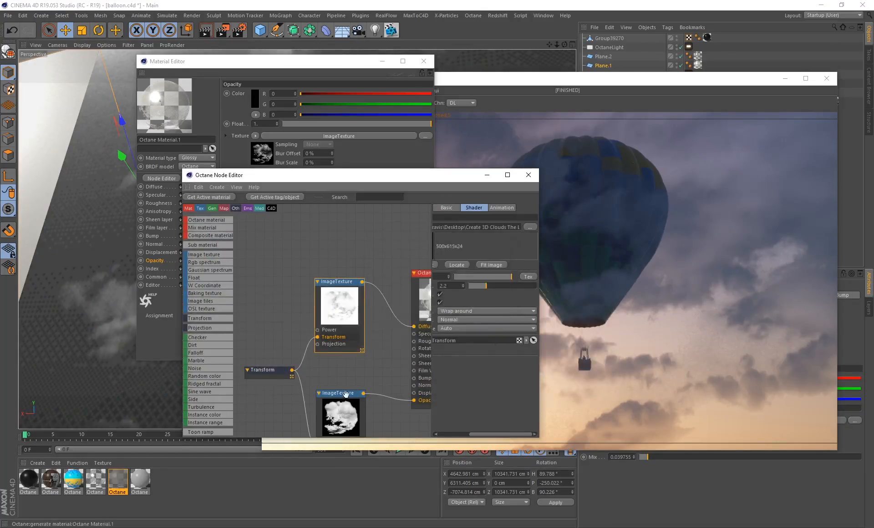
Load the matching black-and-white pngfuel.com (1).jpg as the opacity image of Octane Material.1, without making a project copy
click(530, 226)
click(543, 384)
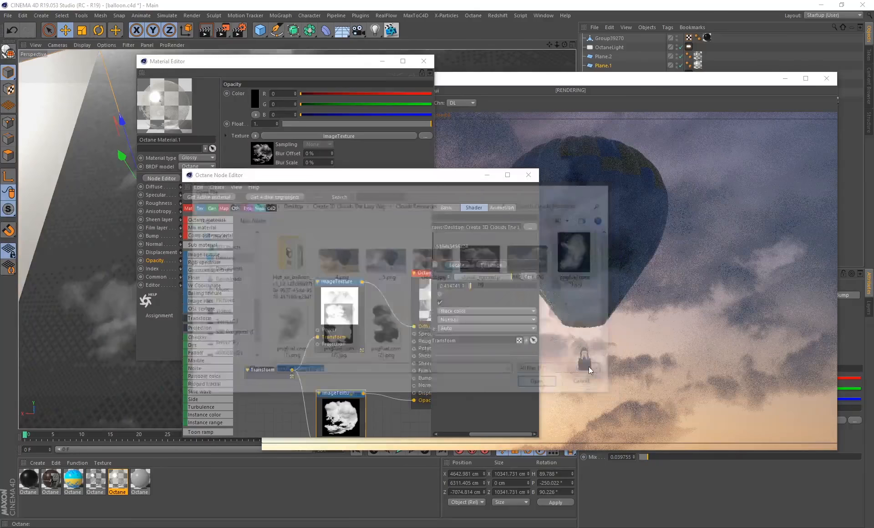
click(486, 300)
Rescale both cloud images uniformly through the shared Transform node, then close the material editors and uncover the viewport
click(266, 369)
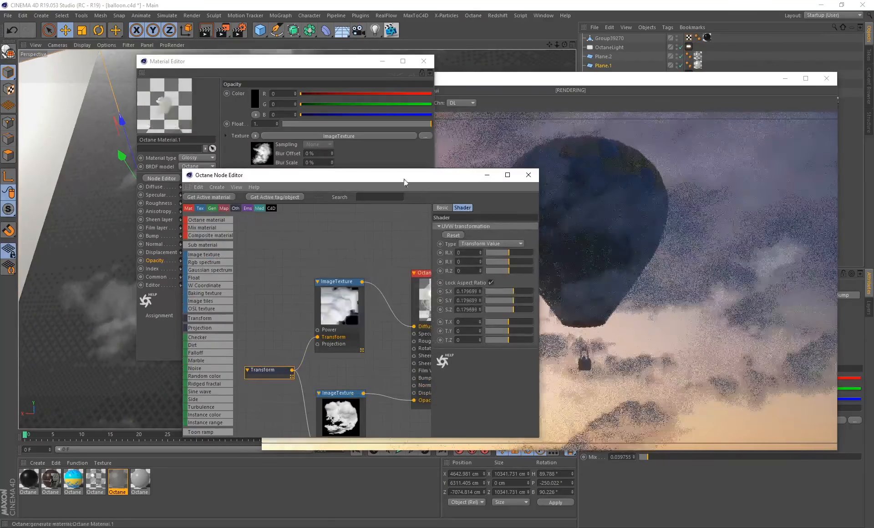
drag(319, 175, 174, 188)
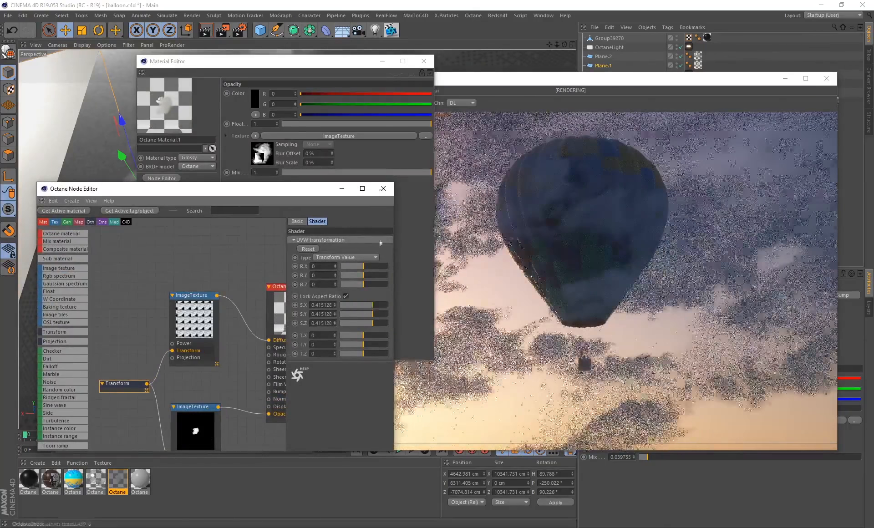
click(384, 189)
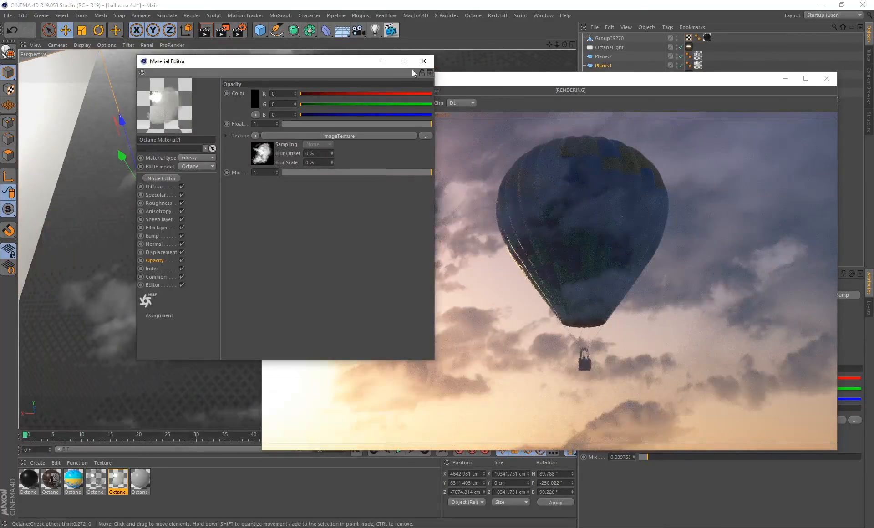
click(424, 61)
drag(466, 81, 486, 204)
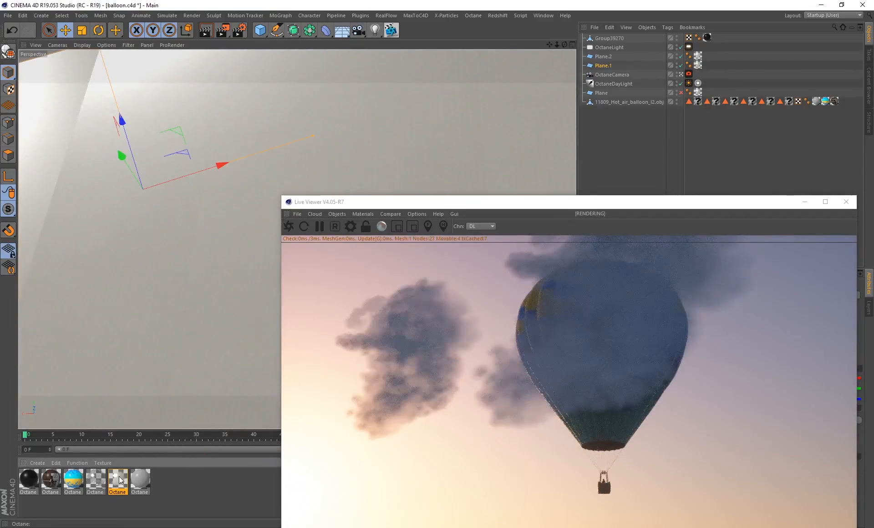
Set the uniform scale of Octane Material.1's Transform node to about 0.959 to try much larger clouds
double_click(118, 479)
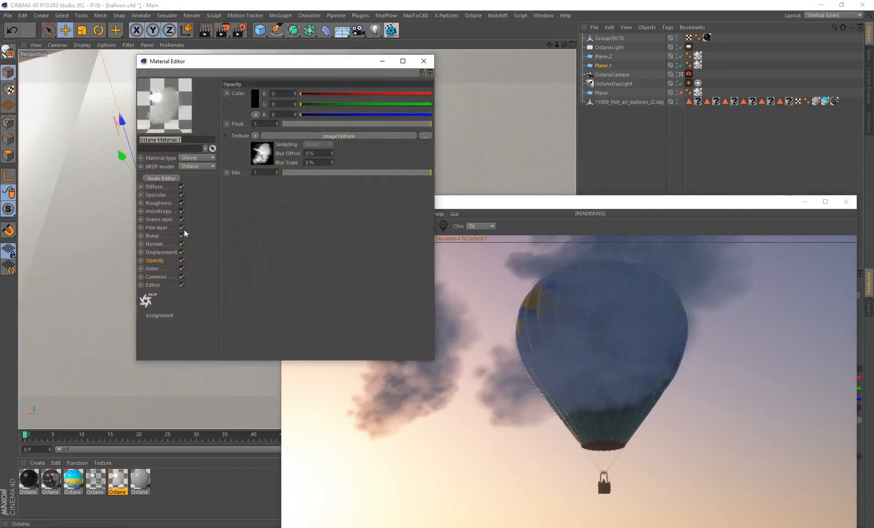
click(160, 179)
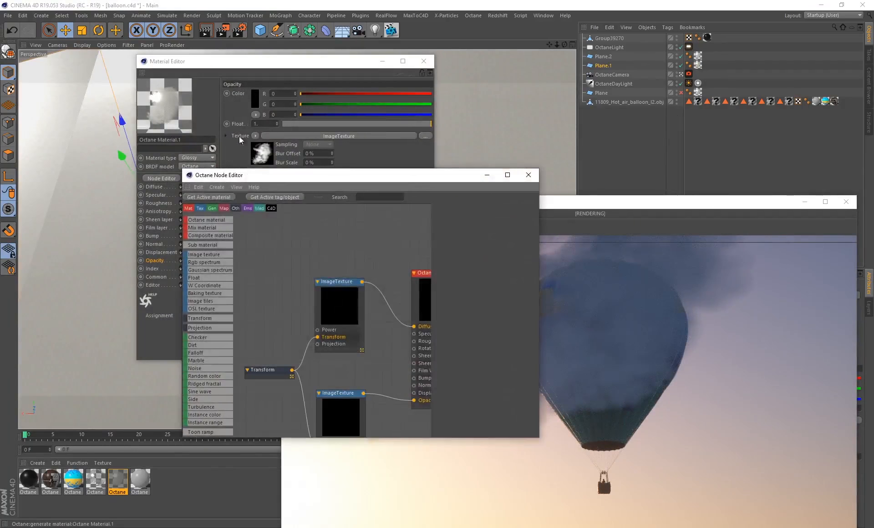
click(201, 158)
click(268, 369)
drag(398, 178, 203, 138)
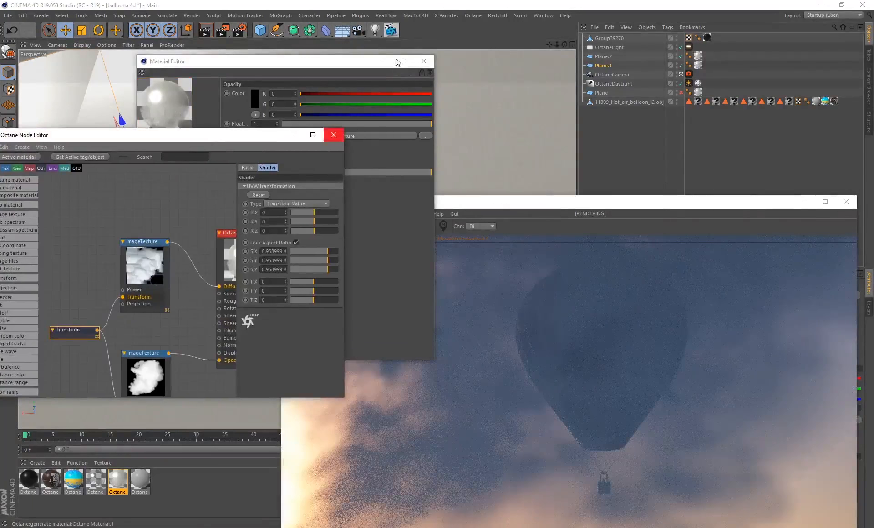
click(424, 61)
Rotate the OctaneDayLight to change the sunset lighting to bright blue-sky daylight
click(613, 83)
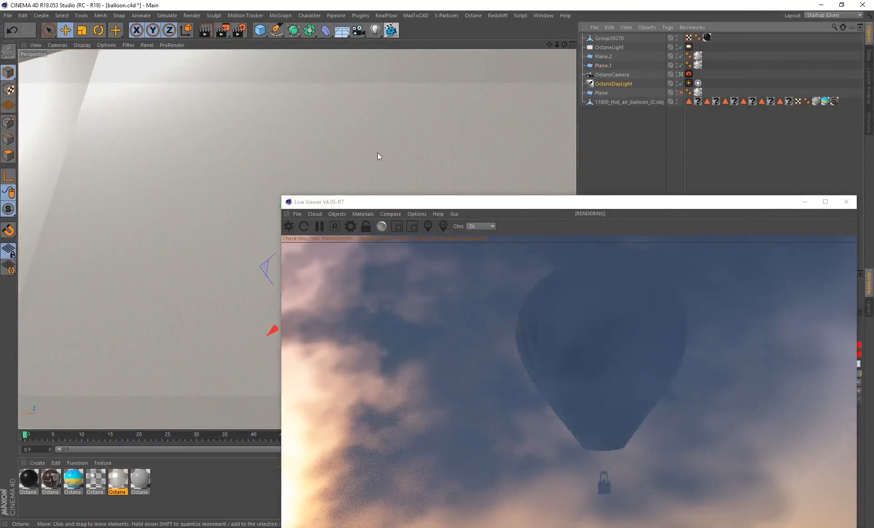
key(r)
drag(437, 203, 542, 150)
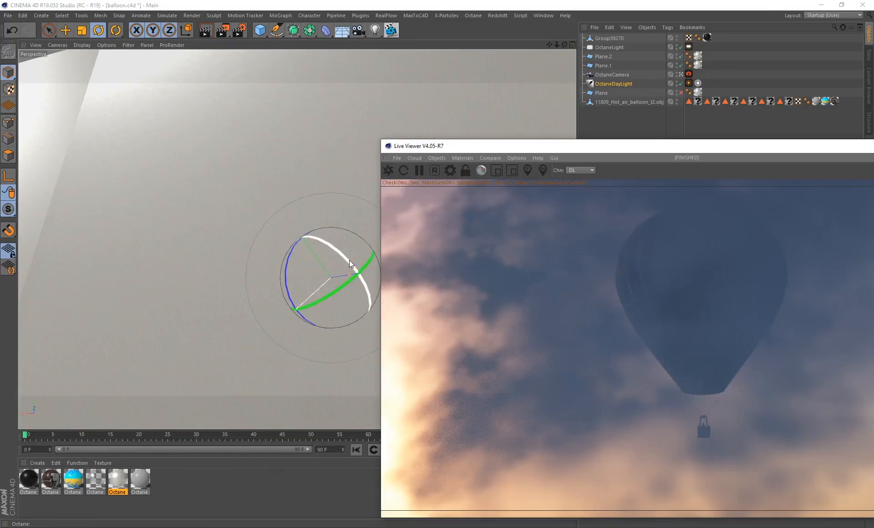
drag(348, 260, 386, 374)
Set the uniform scale of Octane Material.1's Transform node to about 0.323 to shrink the clouds
double_click(118, 480)
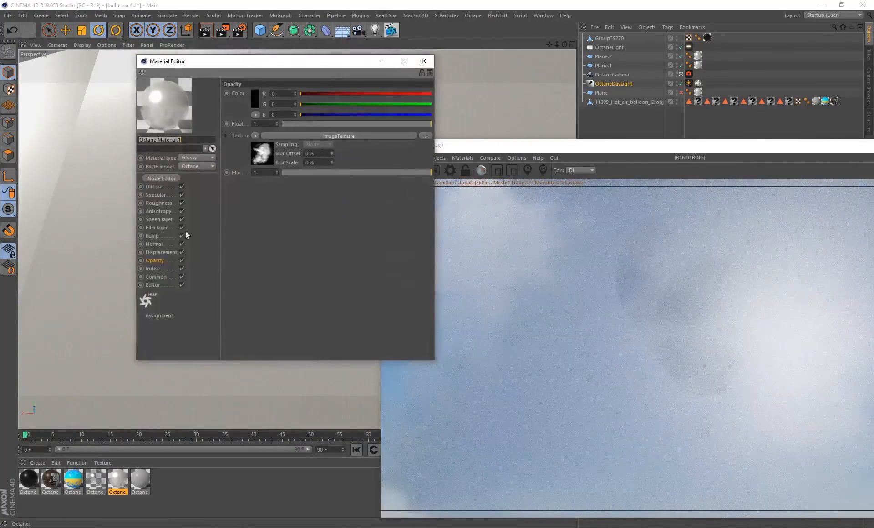
click(163, 178)
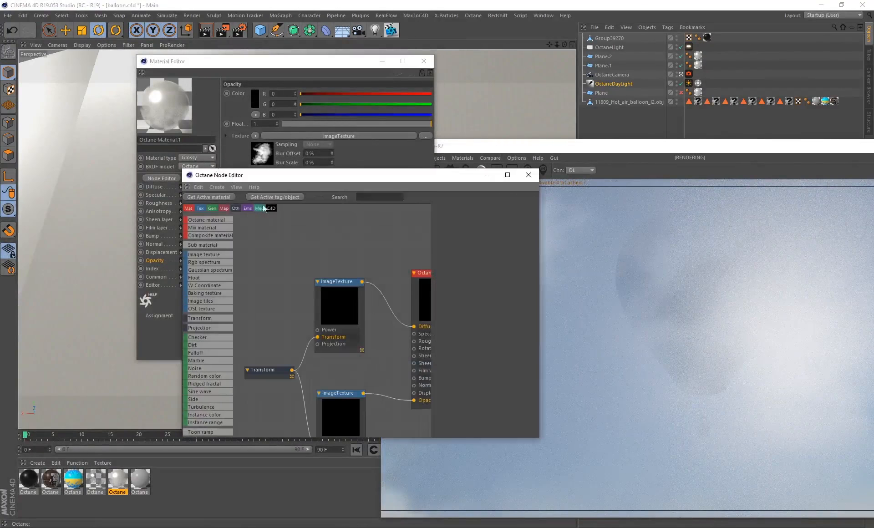
click(273, 369)
drag(508, 292, 517, 290)
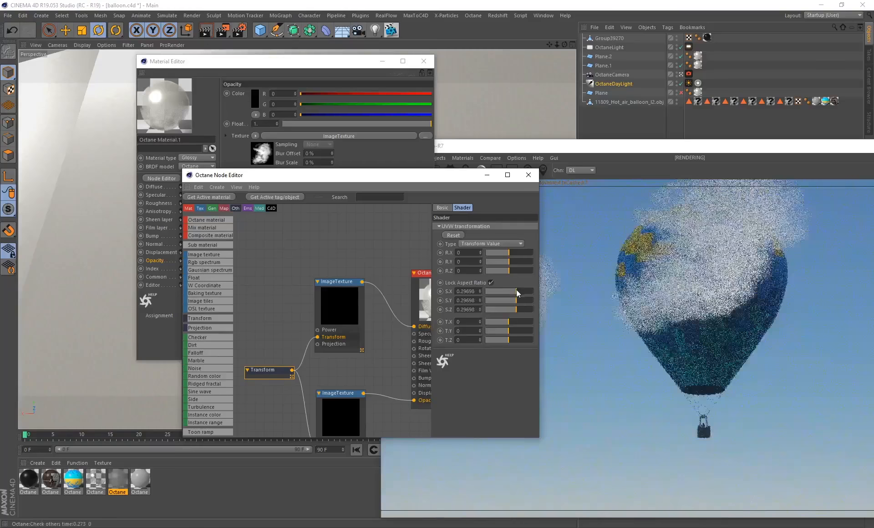
drag(424, 178, 231, 190)
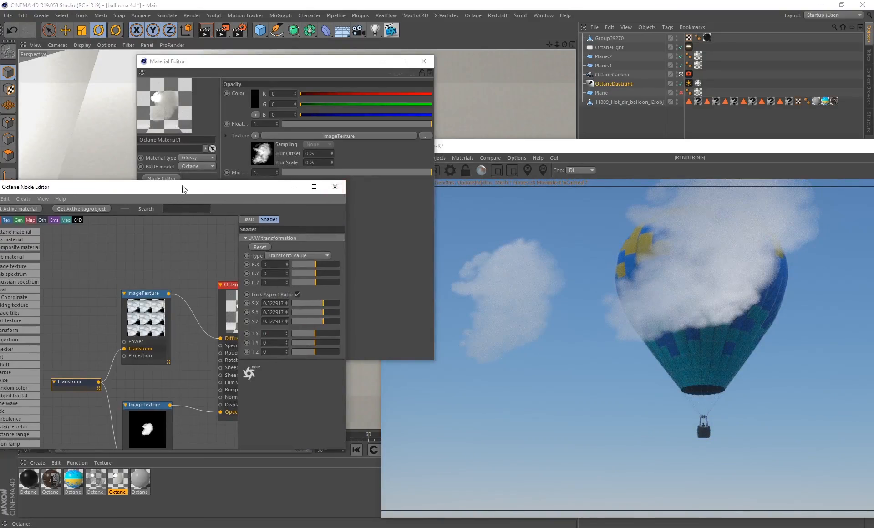
click(330, 188)
Check the cloud material's diffuse settings and set the opacity image's gamma to about 0.36
click(154, 187)
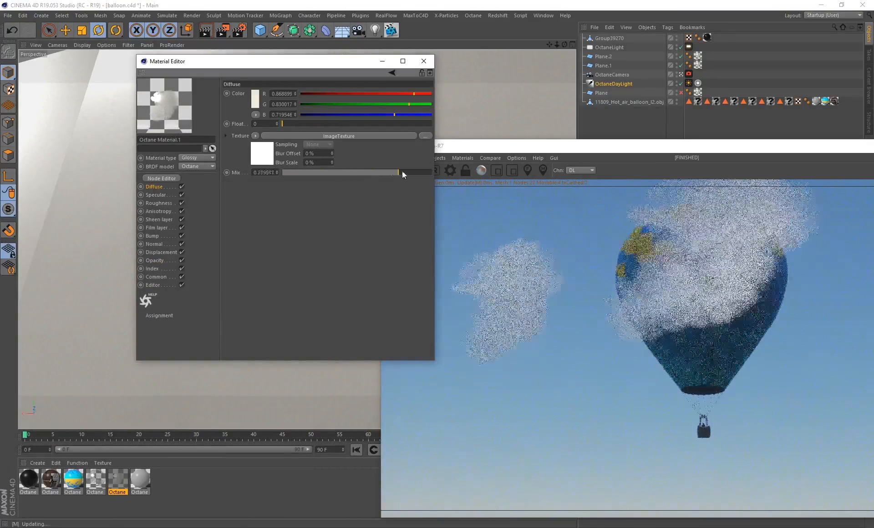
click(274, 135)
click(155, 260)
click(275, 136)
drag(342, 160, 315, 162)
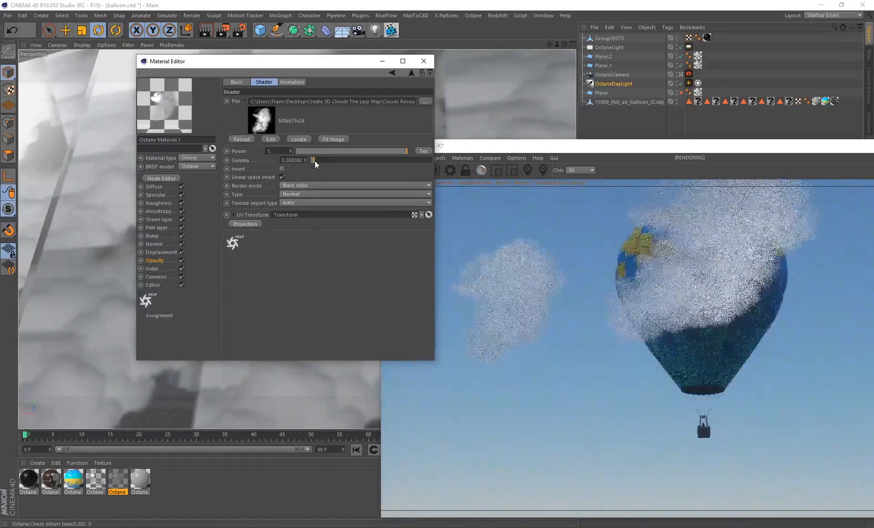
Turn off Invert on the cloud material's diffuse image and rotate the OctaneDayLight slightly
click(155, 187)
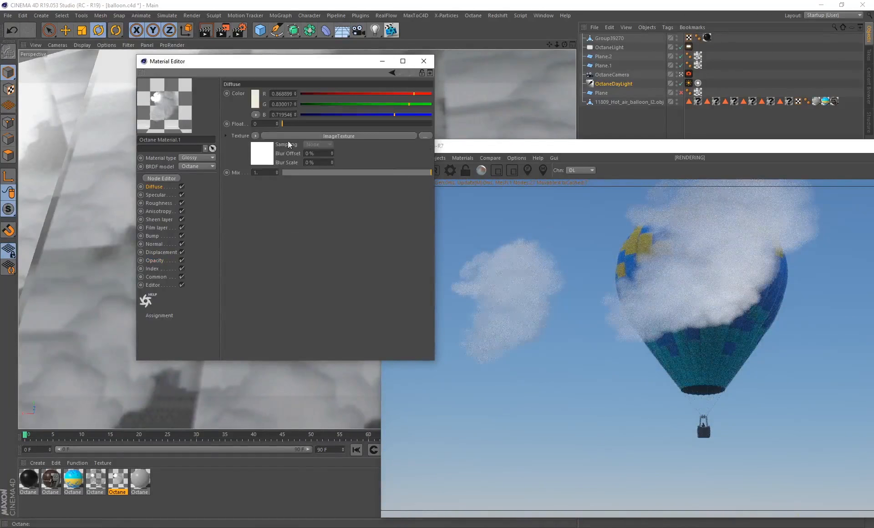
click(268, 155)
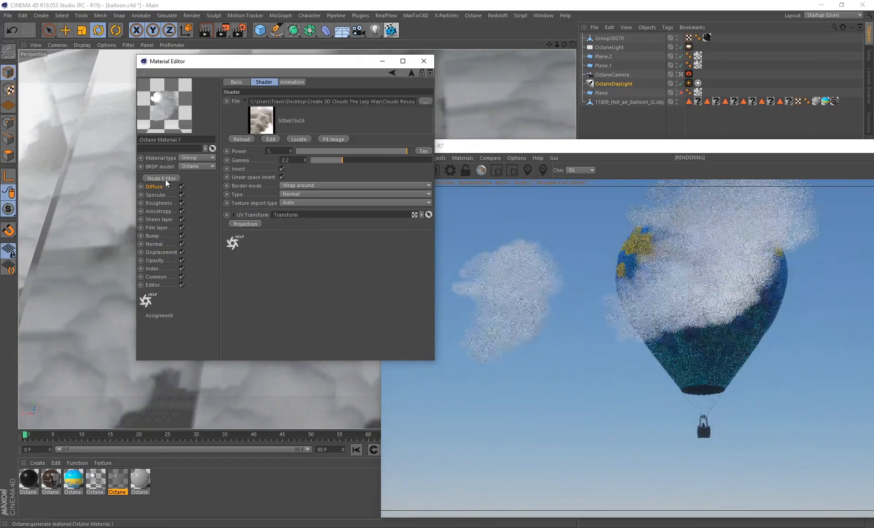
click(282, 169)
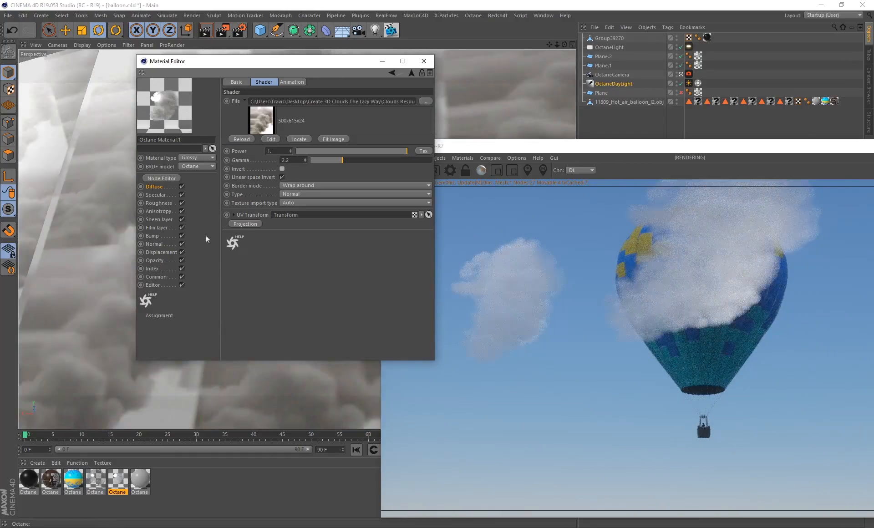
click(154, 195)
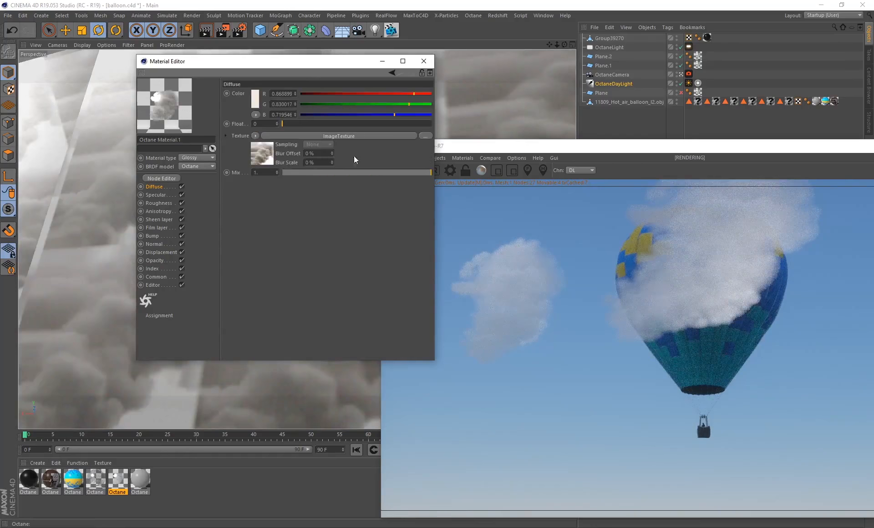
click(424, 61)
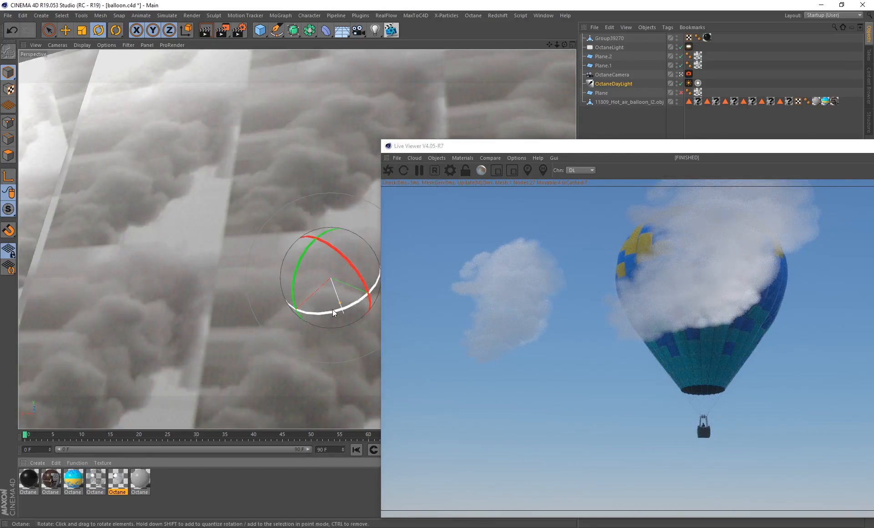
mouse_move(332, 311)
mouse_down()
mouse_move(299, 308)
mouse_move(321, 310)
mouse_up()
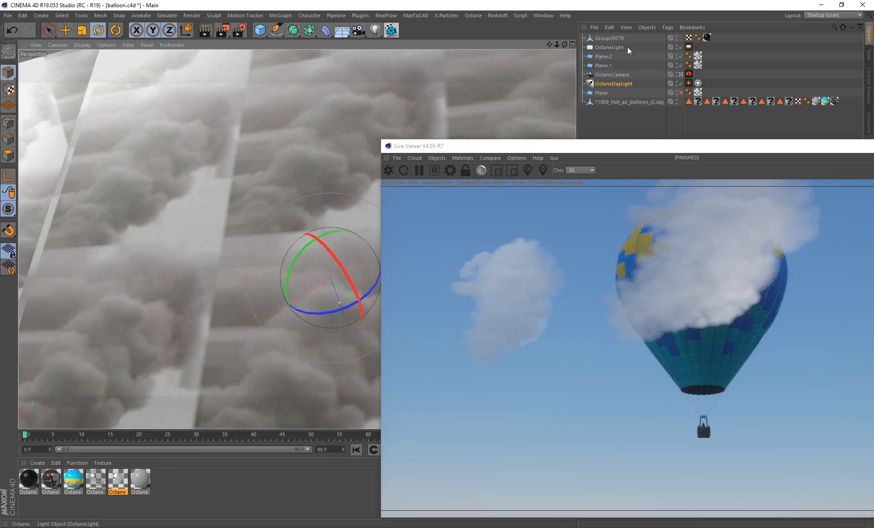
Move the cloud object Plane.2 beside the balloon and scale it up to about 122%
click(601, 57)
key(e)
drag(305, 248, 162, 326)
key(t)
drag(72, 335, 210, 303)
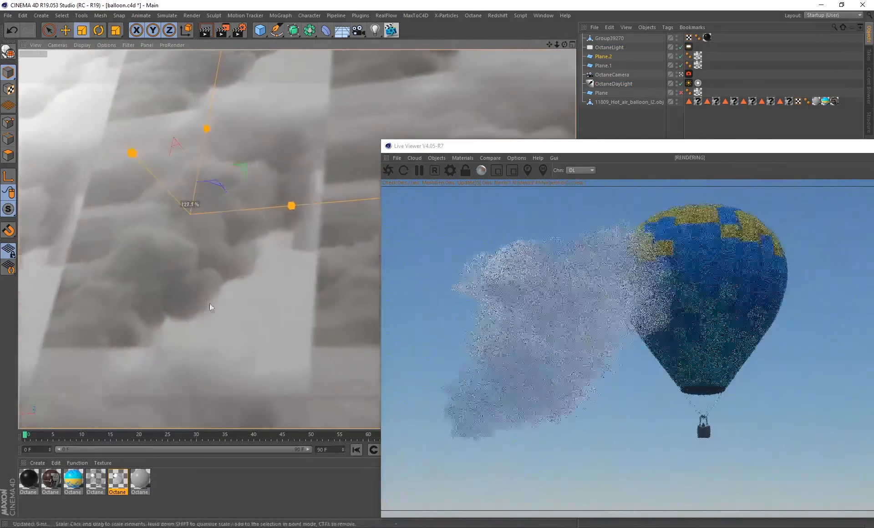
Rotate Plane.2 around several axes to change the orientation of its cloud
key(r)
drag(209, 258, 239, 227)
mouse_move(211, 181)
mouse_down()
mouse_move(206, 174)
mouse_move(217, 175)
mouse_move(190, 179)
mouse_move(205, 180)
mouse_up()
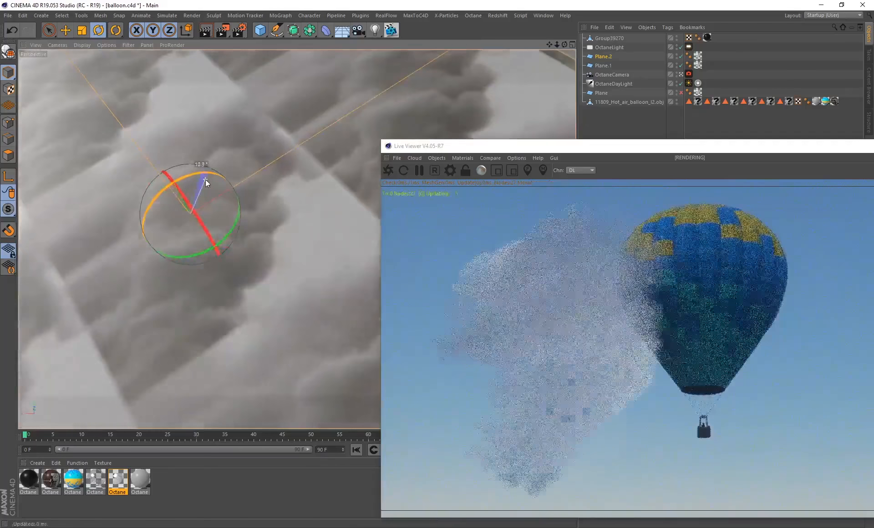
drag(225, 236, 192, 242)
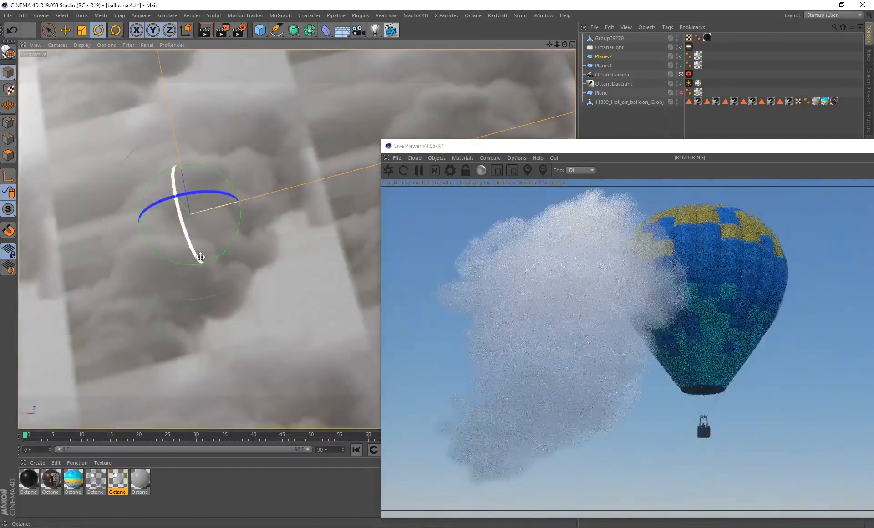
Enlarge Plane.2 further and move it so its cloud sits behind the balloon's right side and basket
key(e)
drag(180, 206, 258, 239)
key(t)
drag(271, 270, 335, 290)
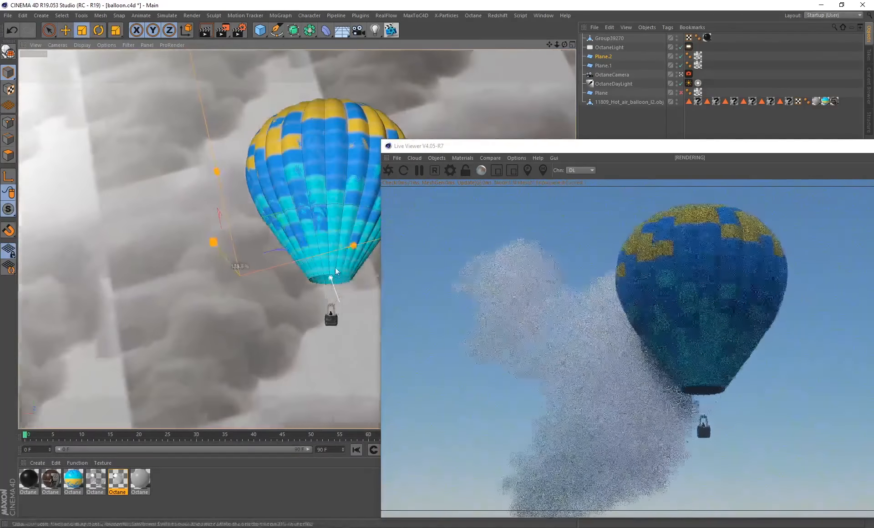
key(e)
drag(249, 273, 397, 274)
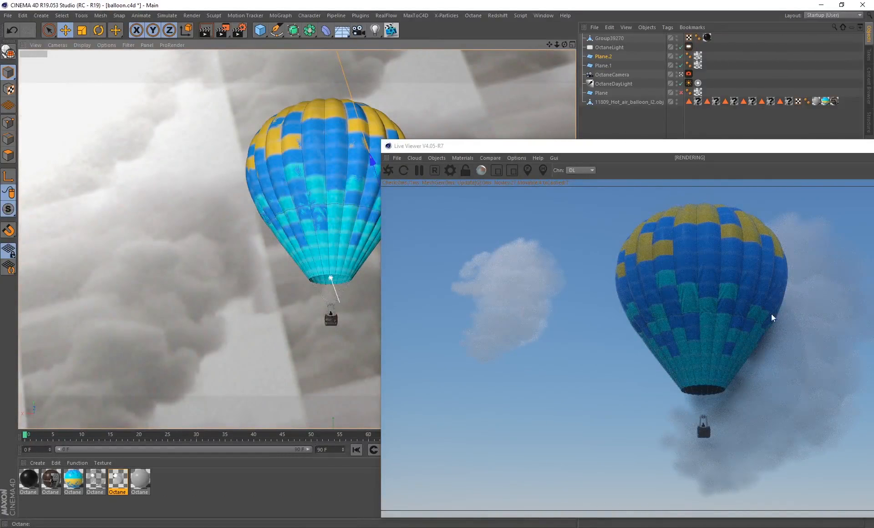
Raise the sun size of the OctaneDayLight's daylight tag to about 14.7 and reposition the render preview window
drag(669, 148, 271, 98)
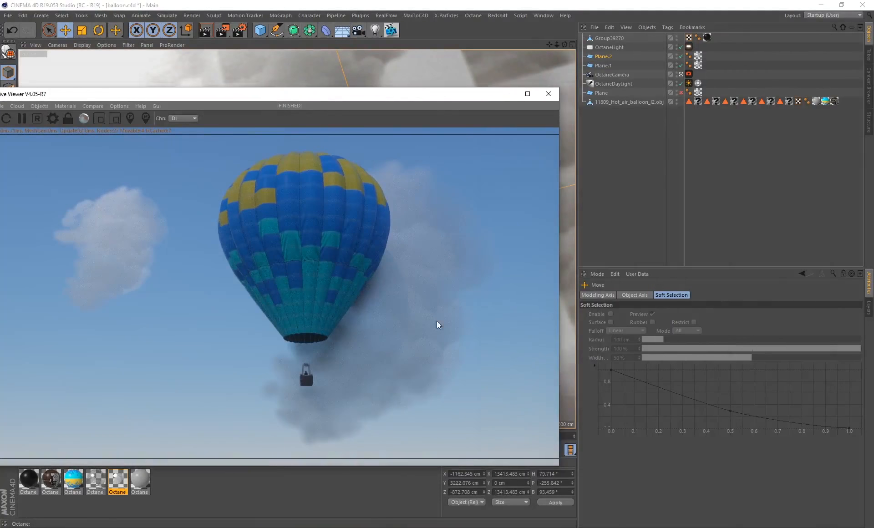
click(689, 84)
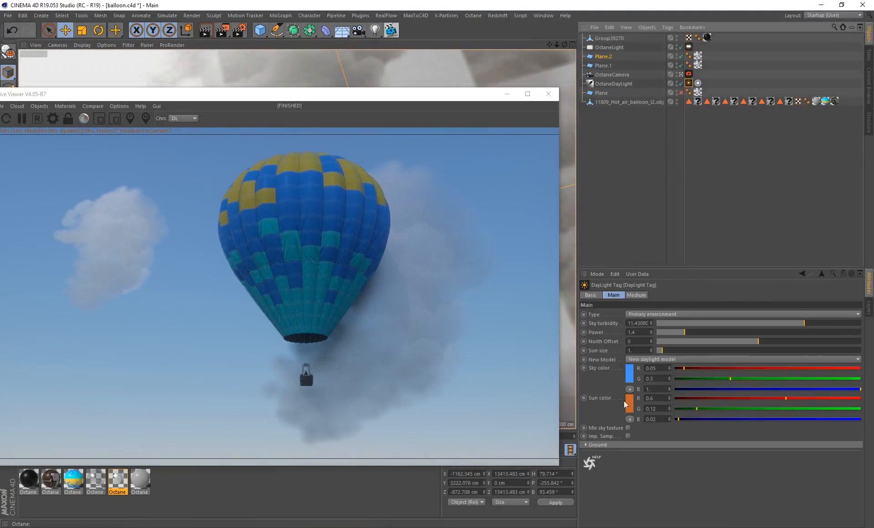
drag(654, 354, 680, 358)
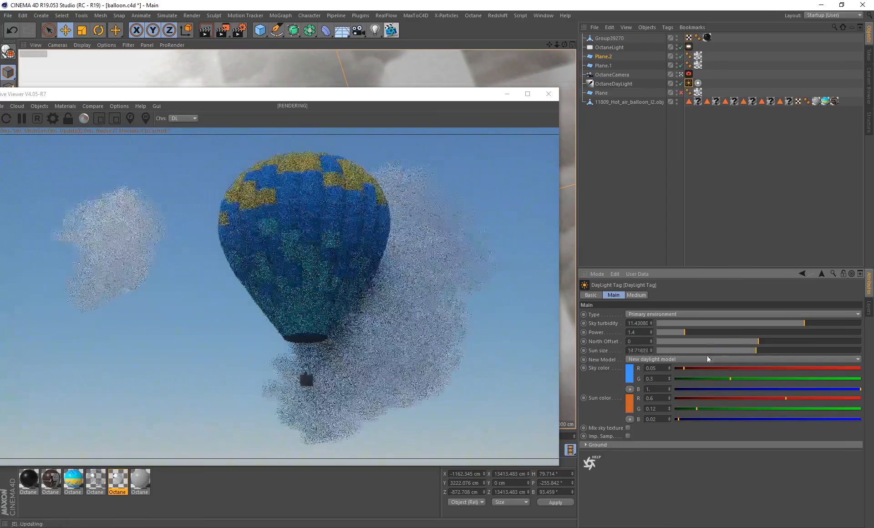
drag(198, 99, 482, 93)
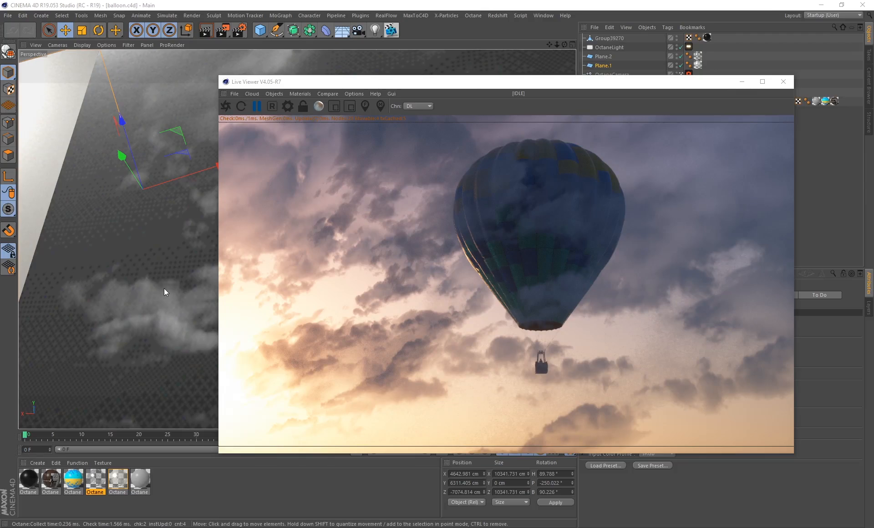
Review the maximum samples in the Octane kernel settings and the Live Viewer's options for saving the rendered image
click(289, 108)
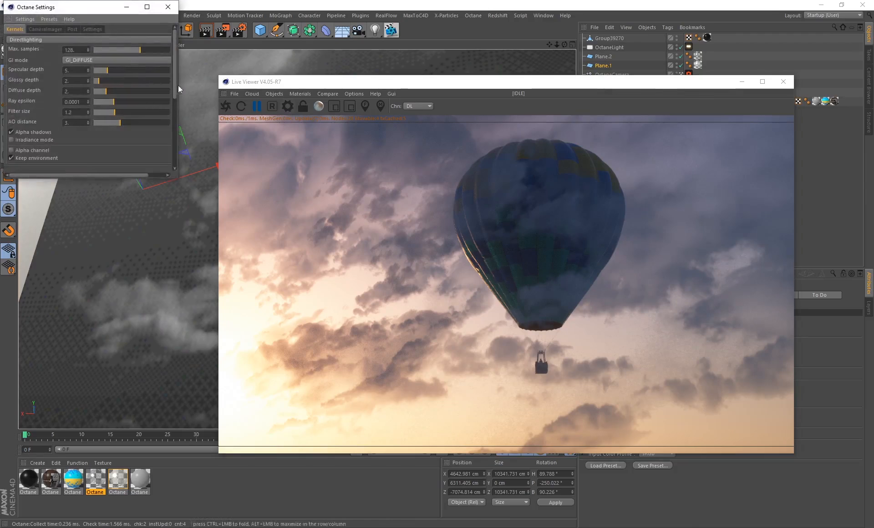
click(78, 50)
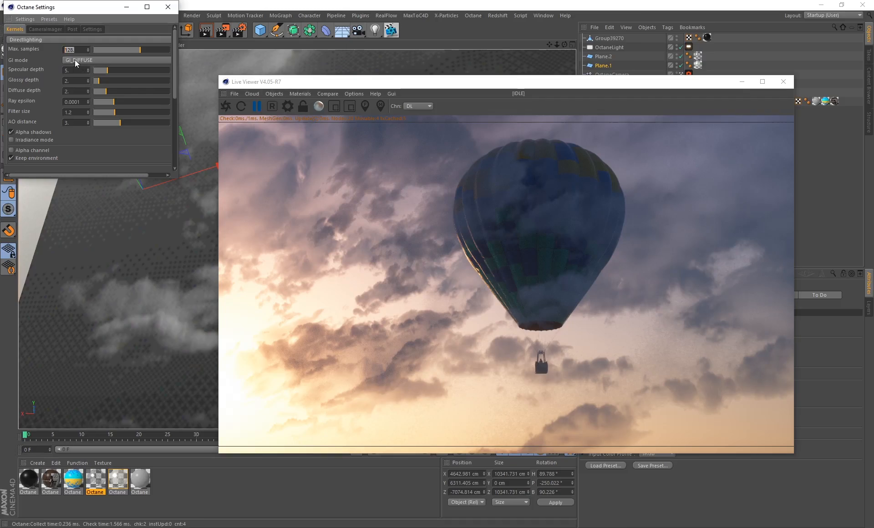
click(177, 6)
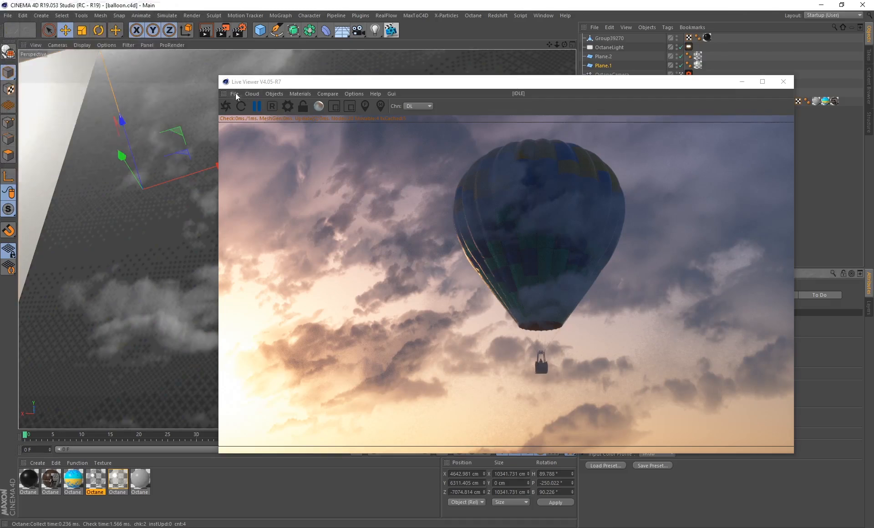
click(234, 93)
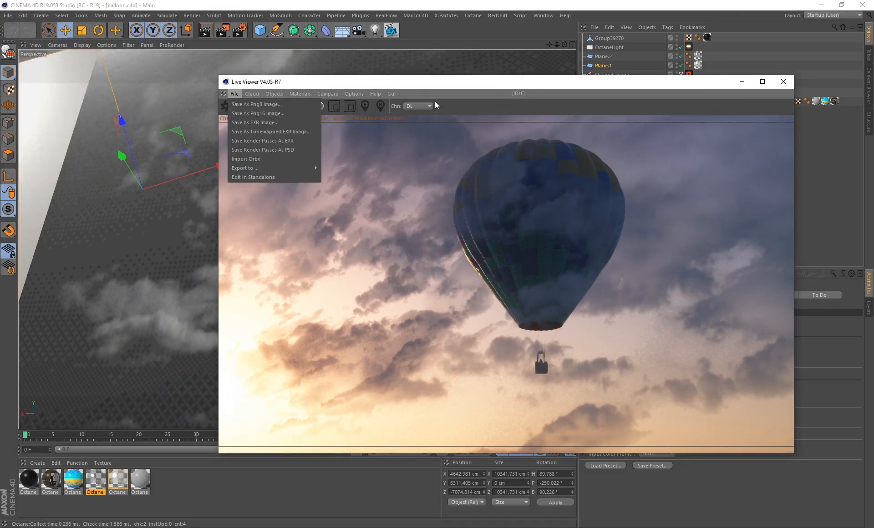
click(387, 80)
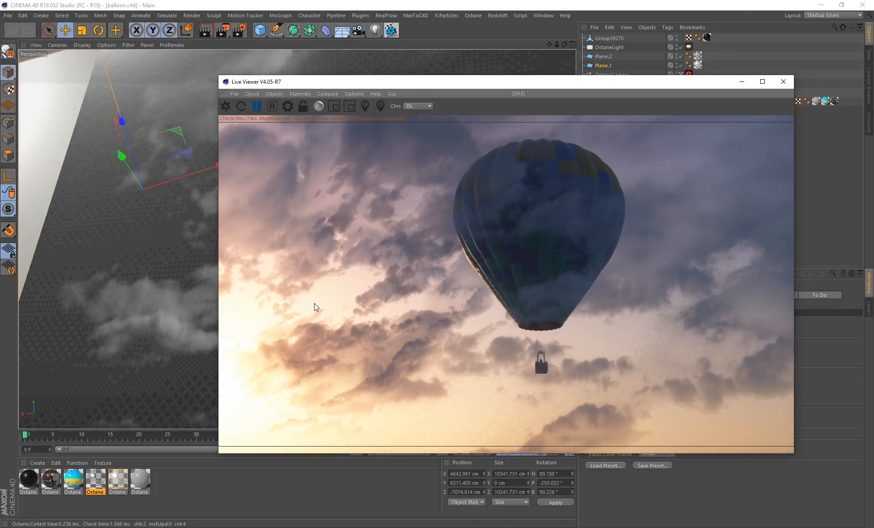